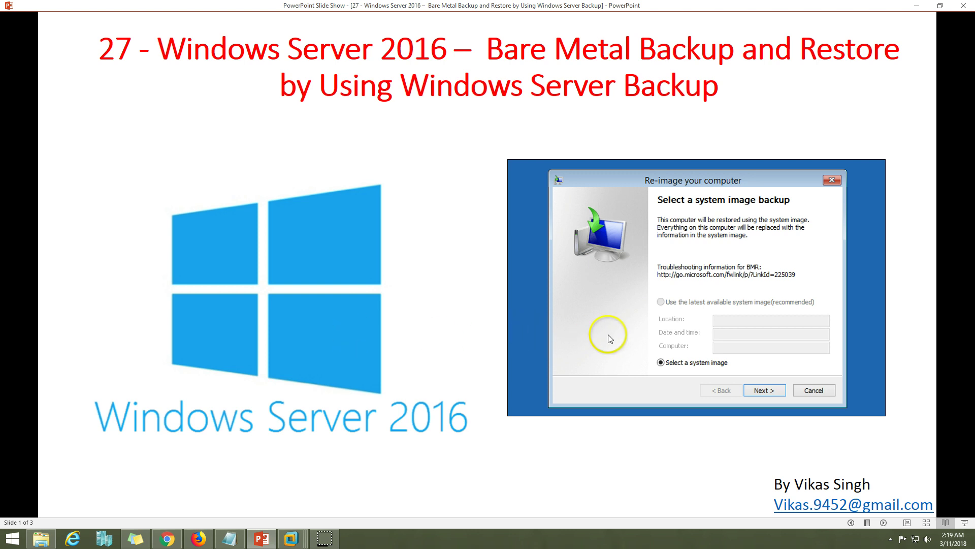
Advance to the demo environment slide and inspect the Local Server properties of the Win2K16-DC01 virtual machine in VMware Workstation
{"action": "left_click", "coordinate": [885, 523]}
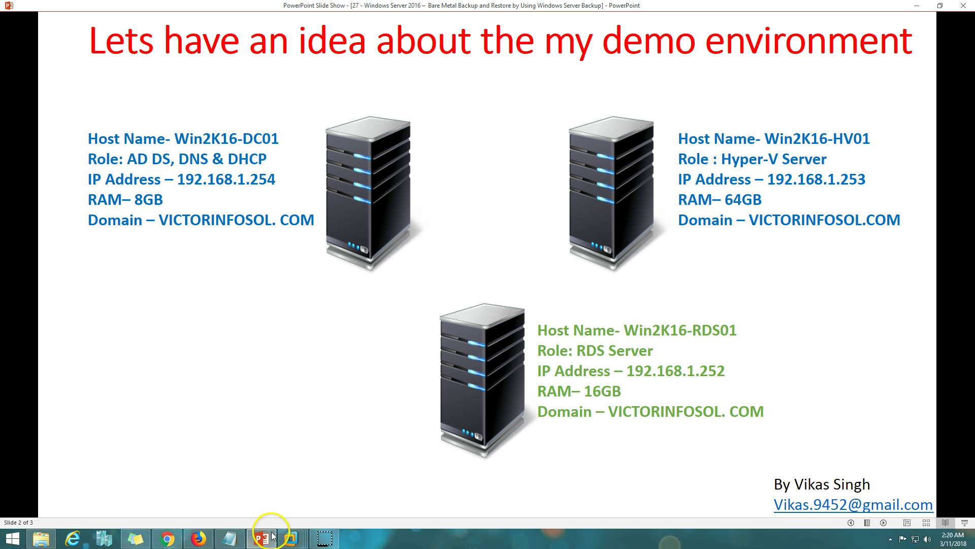
{"action": "left_click", "coordinate": [291, 538]}
{"action": "left_click", "coordinate": [231, 495]}
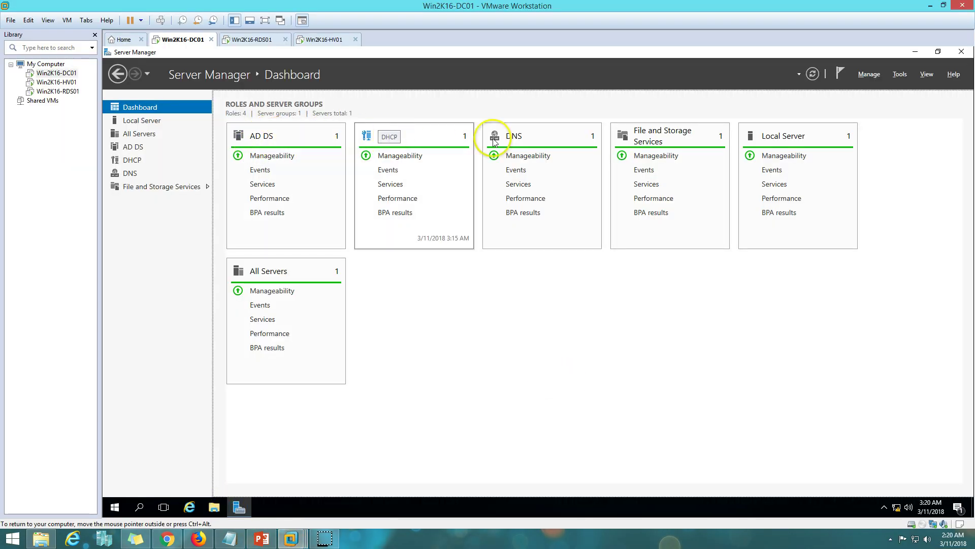
{"action": "left_click", "coordinate": [157, 122]}
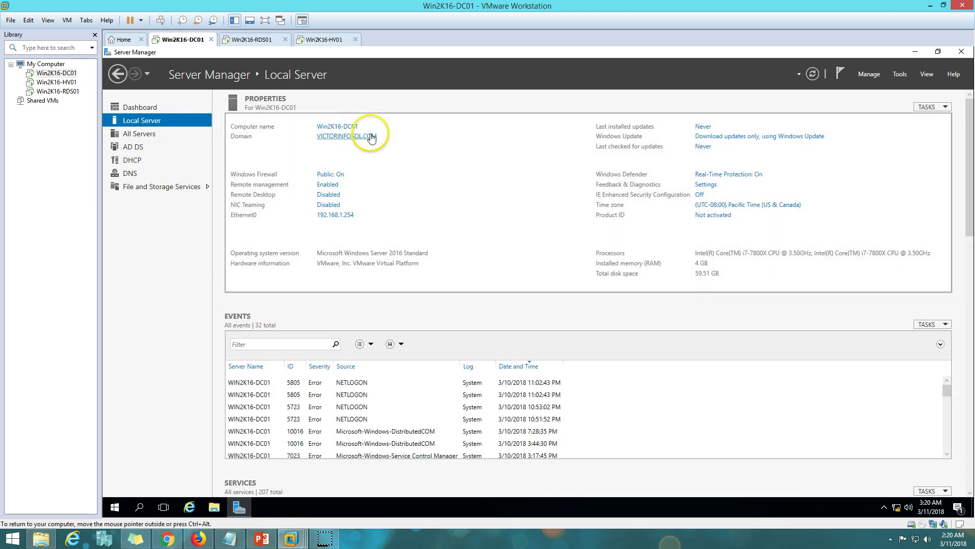
{"action": "left_click", "coordinate": [145, 107]}
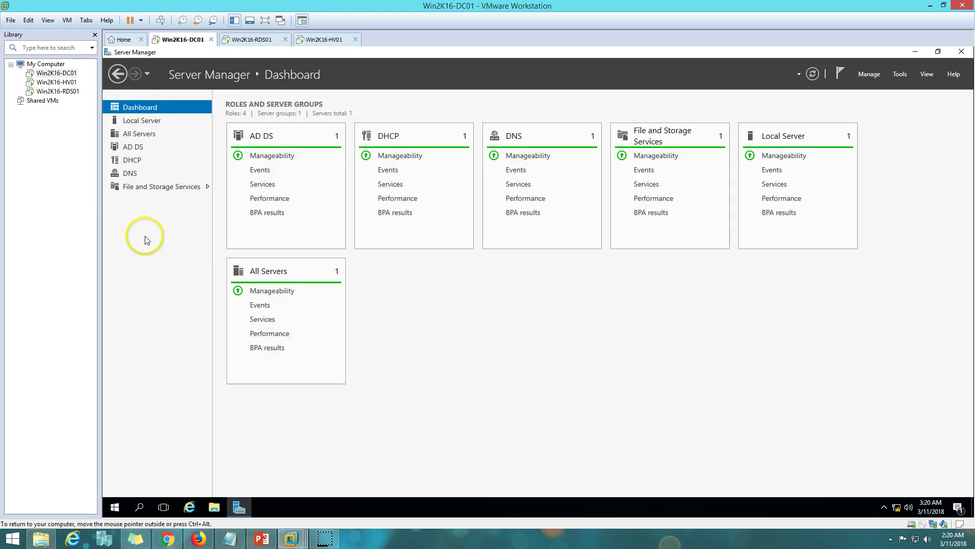
Revisit the demo environment slide in PowerPoint and view the Hyper-V role page on Win2K16-HV01 in VMware Workstation
{"action": "left_click", "coordinate": [262, 539]}
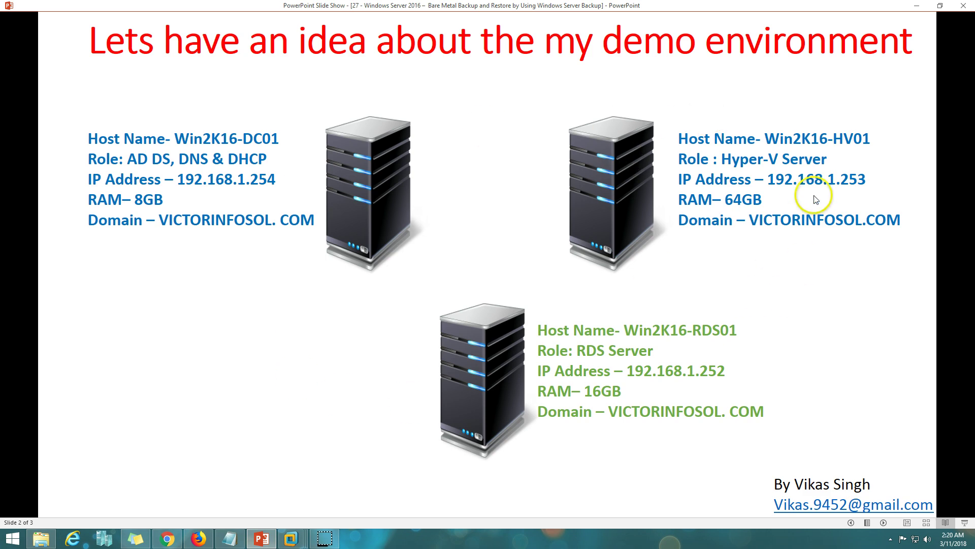
{"action": "left_click", "coordinate": [291, 538]}
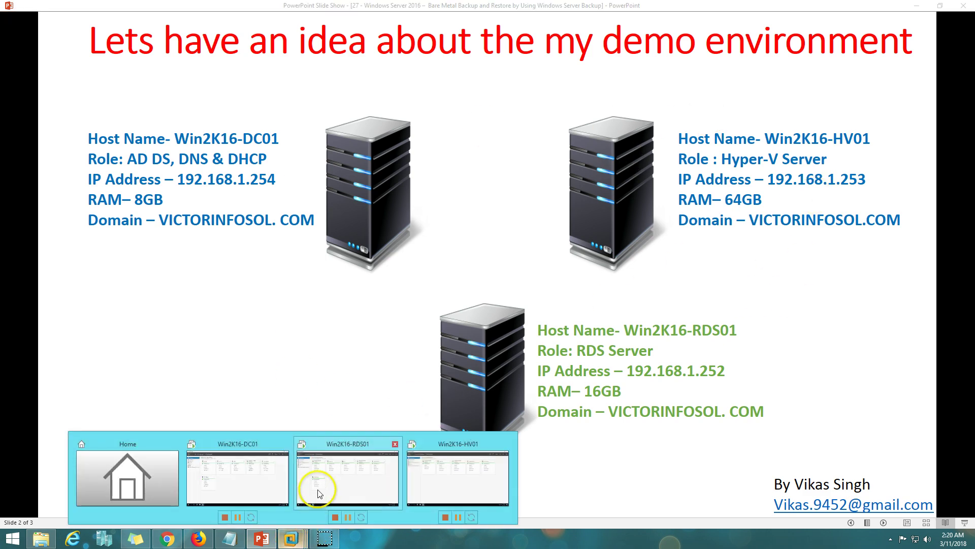
{"action": "left_click", "coordinate": [460, 480]}
{"action": "left_click", "coordinate": [139, 121]}
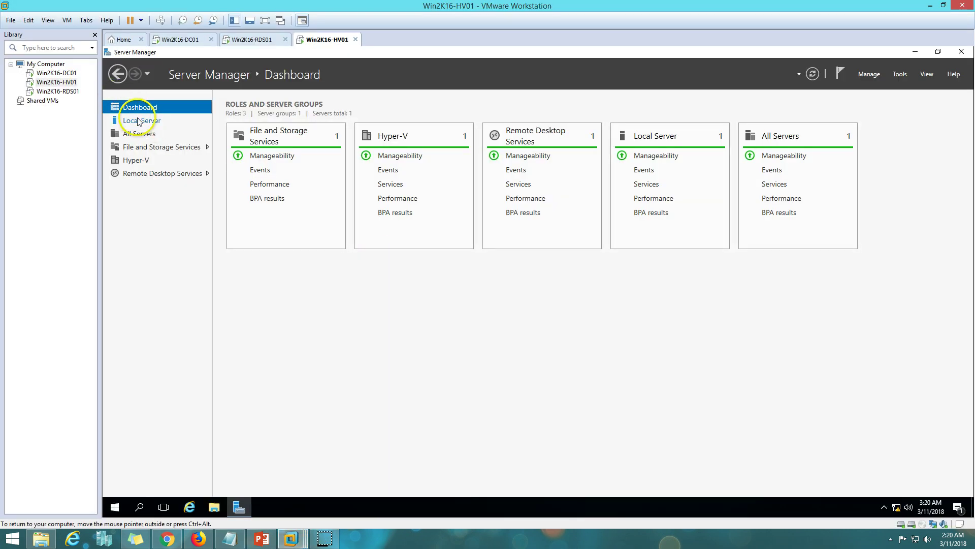
{"action": "left_click", "coordinate": [162, 159]}
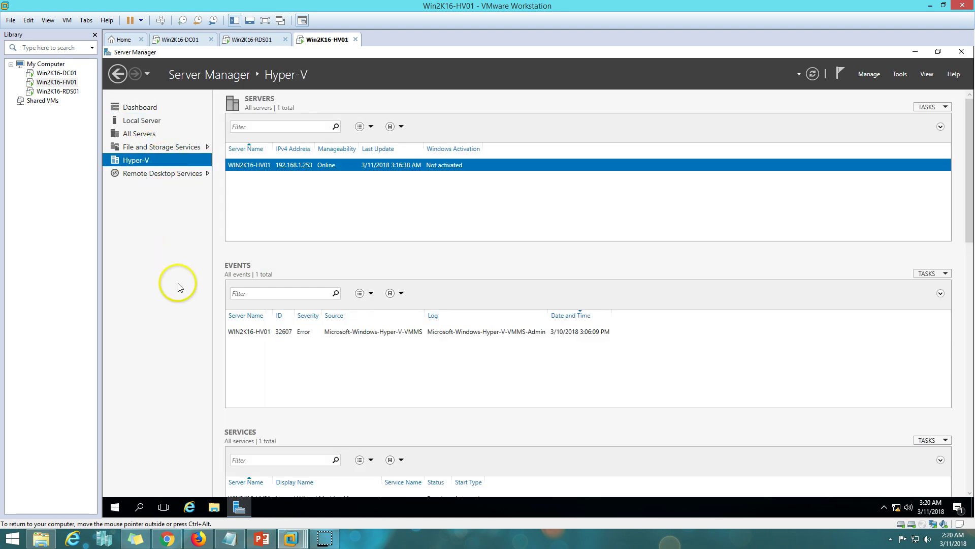
Open Hyper-V Manager and look over the virtual machines hosted on WIN2K16-HV01
{"action": "left_click", "coordinate": [900, 74]}
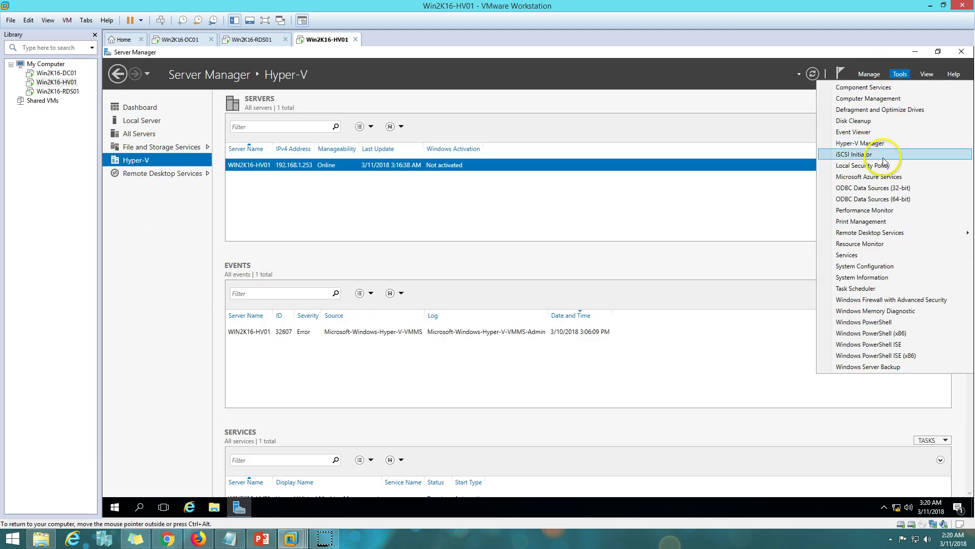
{"action": "left_click", "coordinate": [872, 144]}
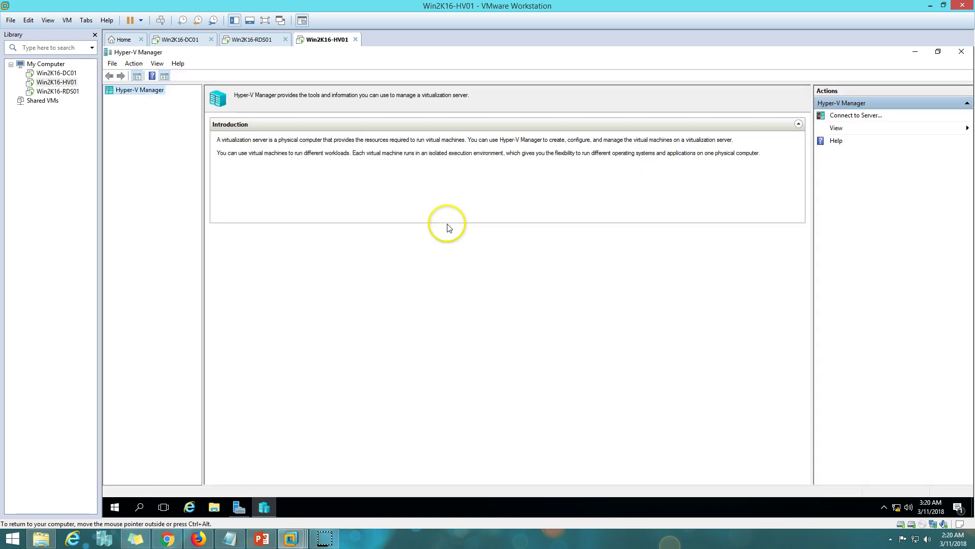
{"action": "left_click_drag", "start_coordinate": [265, 200], "coordinate": [267, 125]}
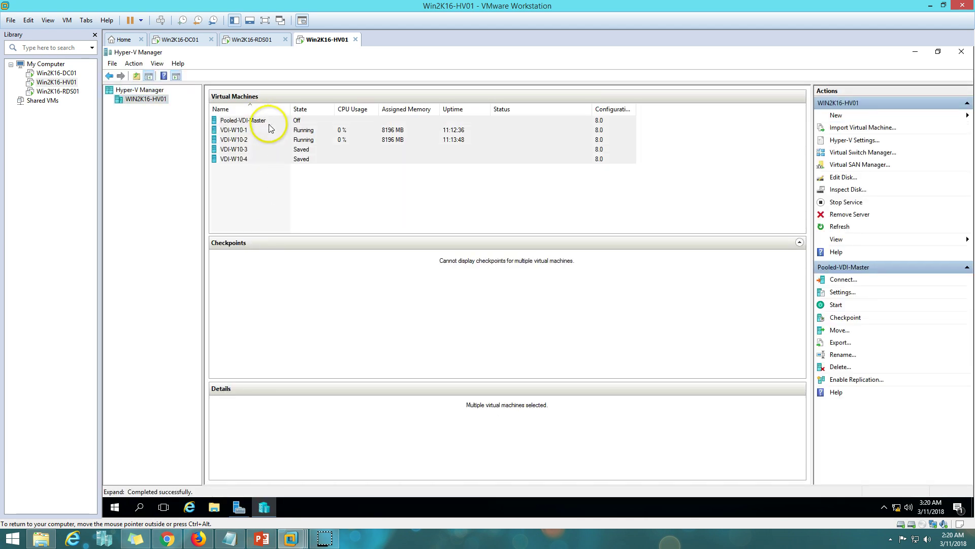
Check the Win2K16-RDS01 details on the PowerPoint slide and view that server's VDI-Pooled collection under Remote Desktop Services in VMware Workstation
{"action": "left_click", "coordinate": [267, 43]}
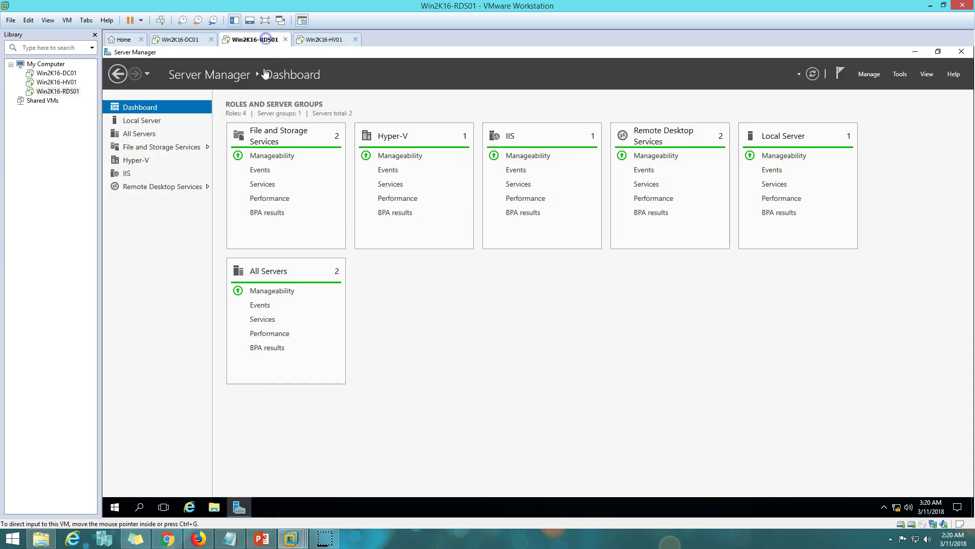
{"action": "left_click", "coordinate": [262, 539]}
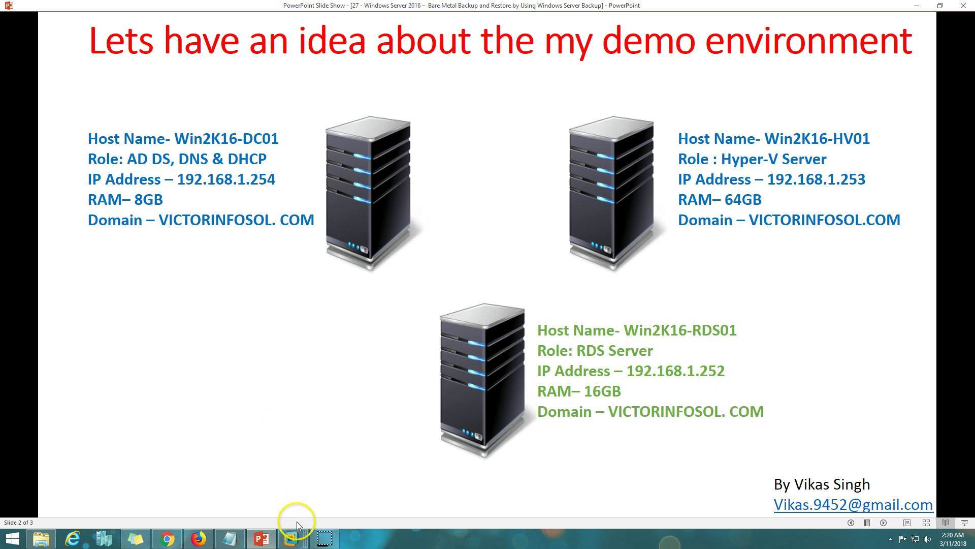
{"action": "mouse_move", "coordinate": [293, 536]}
{"action": "left_click", "coordinate": [337, 486]}
{"action": "left_click", "coordinate": [172, 186]}
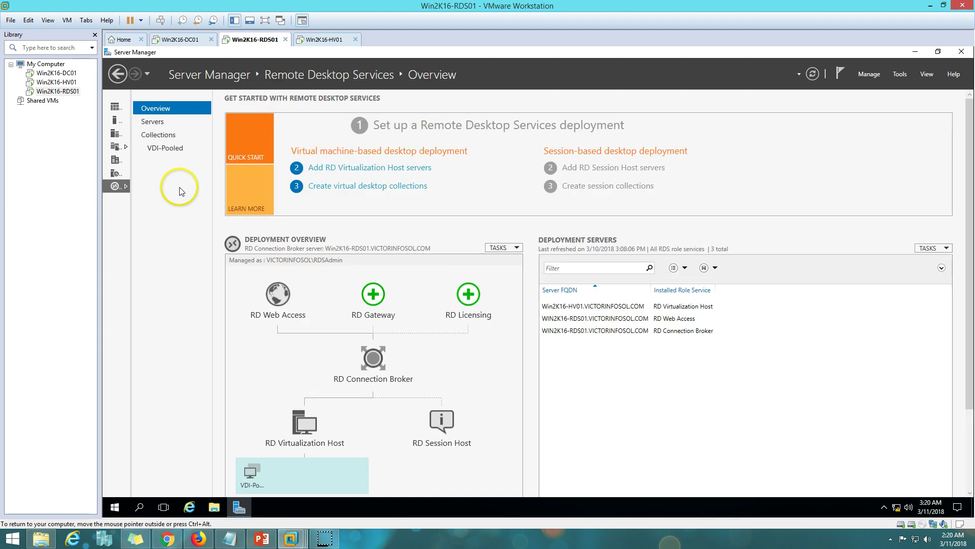
{"action": "left_click", "coordinate": [813, 74]}
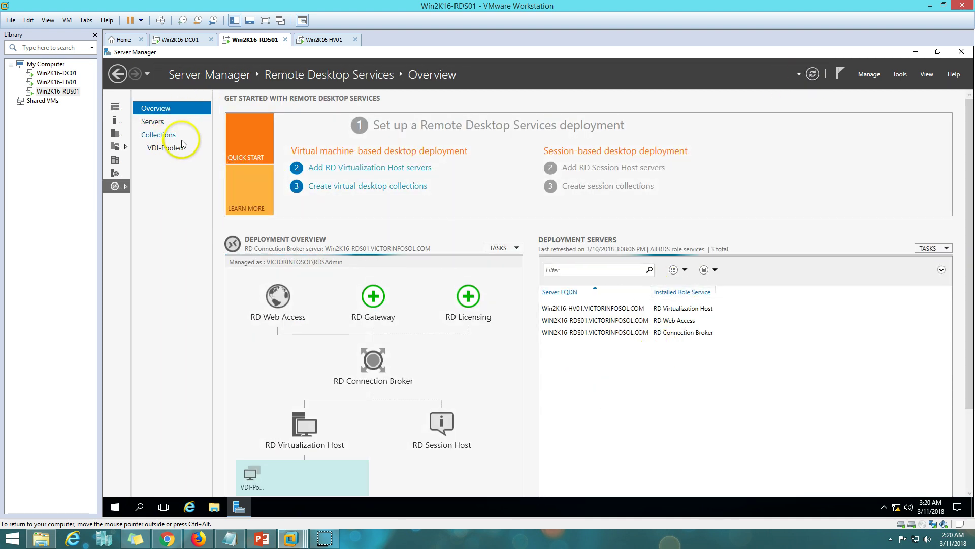
{"action": "left_click", "coordinate": [182, 140]}
{"action": "left_click", "coordinate": [173, 148]}
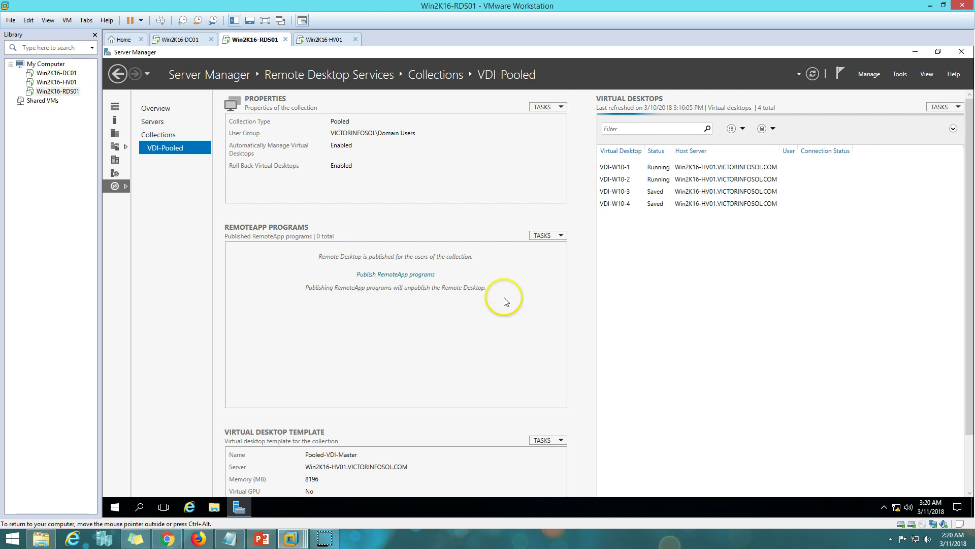
Refresh the Remote Desktop Services collections and review the virtual desktops in the VDI-Pooled collection again
{"action": "left_click", "coordinate": [813, 73]}
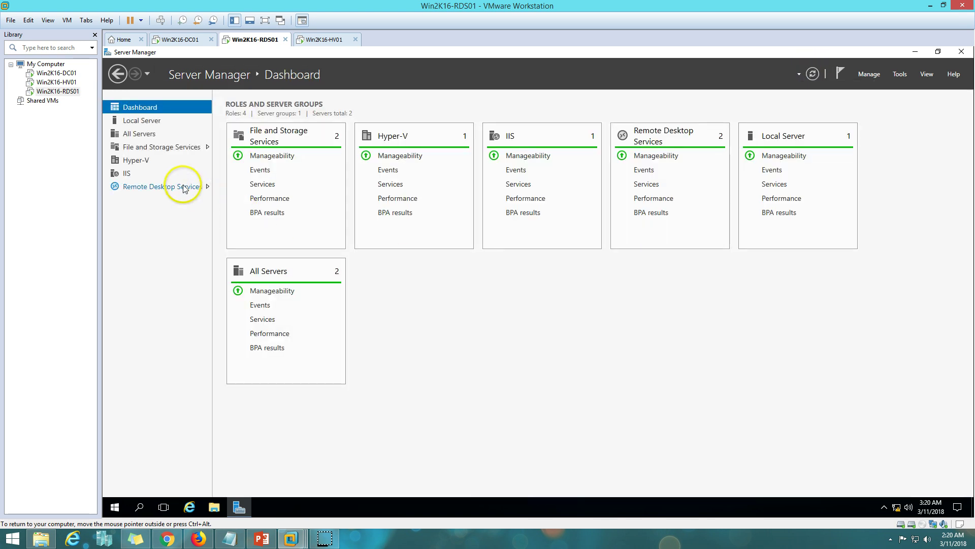
{"action": "left_click", "coordinate": [184, 188]}
{"action": "left_click", "coordinate": [169, 135]}
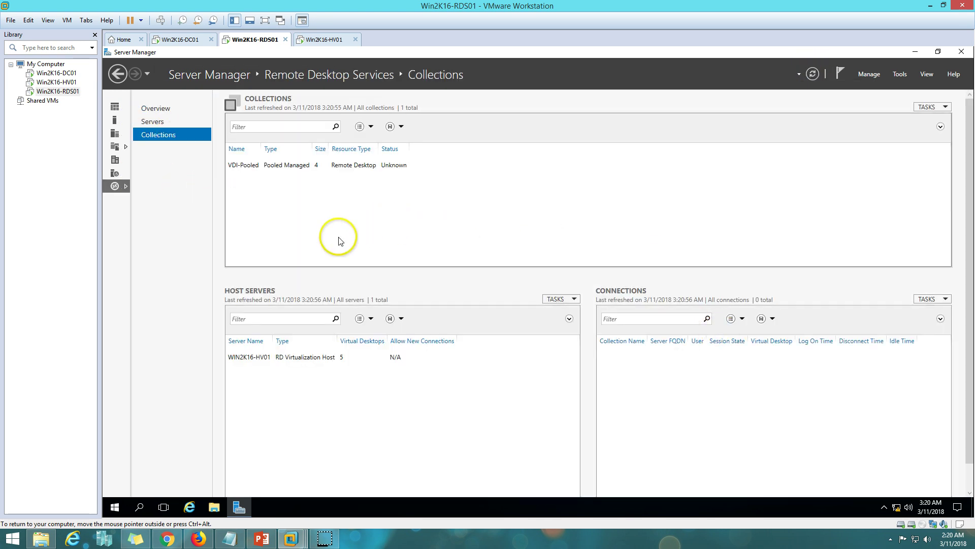
{"action": "left_click", "coordinate": [813, 74]}
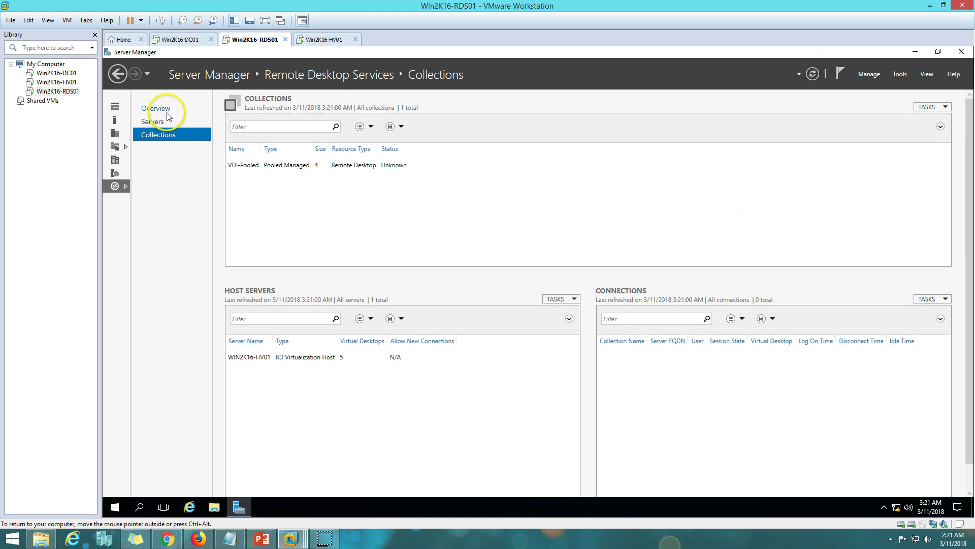
{"action": "left_click", "coordinate": [116, 107]}
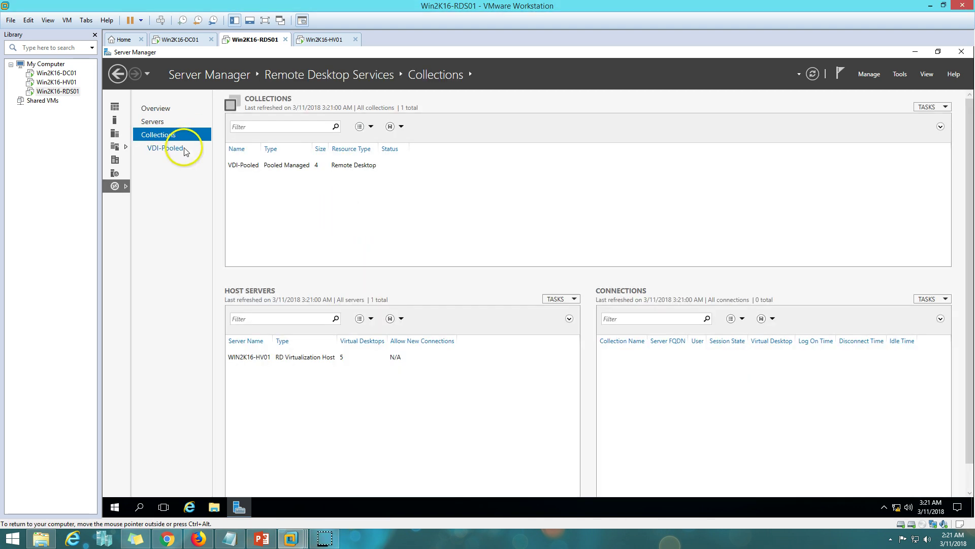
{"action": "left_click", "coordinate": [177, 148]}
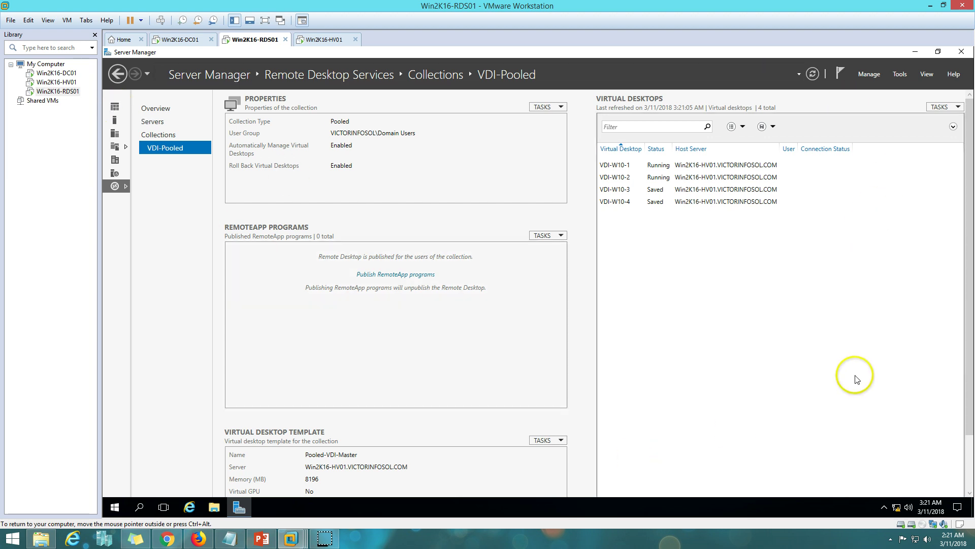
Open File Explorer on Win2K16-RDS01 and look inside the RDVirtualDesktopTemplate folder on OSDisk (C:)
{"action": "left_click", "coordinate": [214, 507]}
{"action": "left_click", "coordinate": [217, 273]}
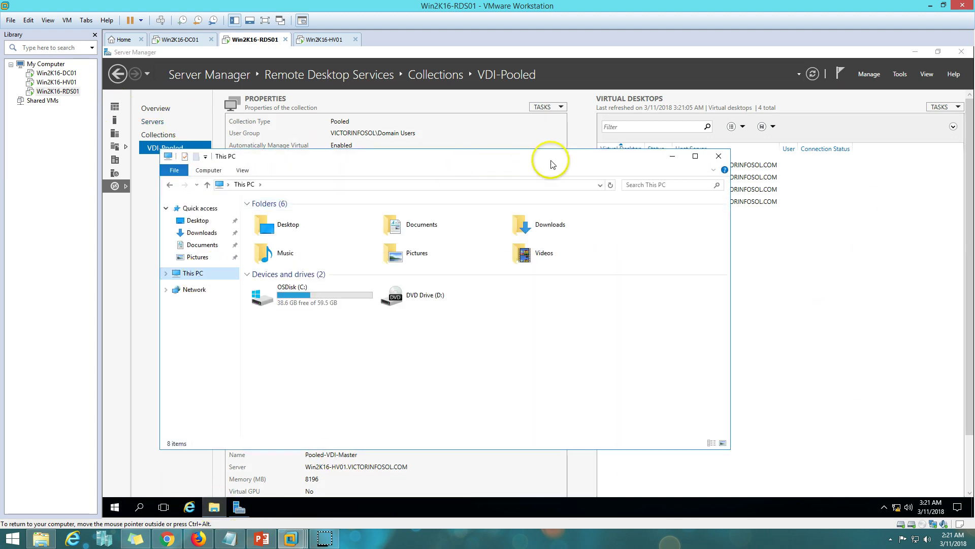
{"action": "left_click_drag", "start_coordinate": [554, 158], "coordinate": [628, 151]}
{"action": "double_click", "coordinate": [424, 285]}
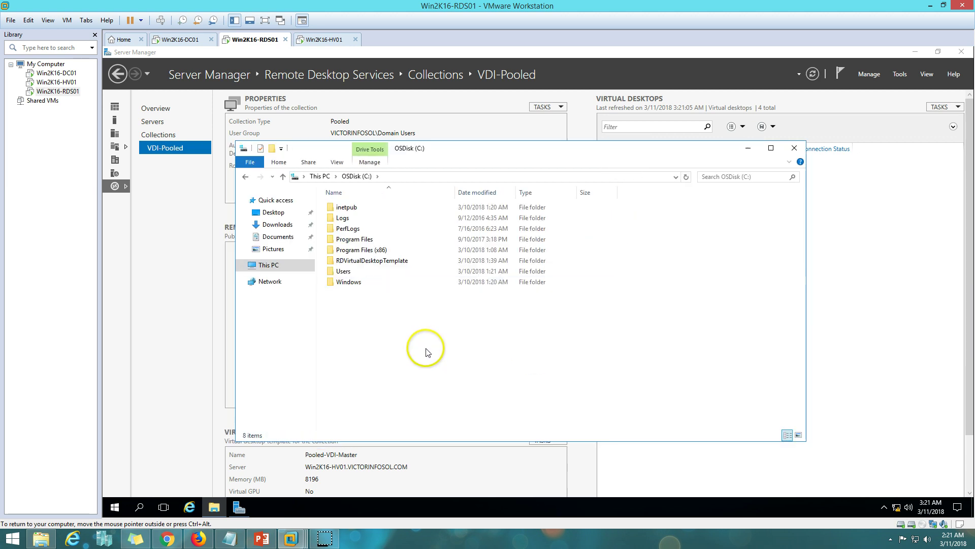
{"action": "left_click_drag", "start_coordinate": [376, 334], "coordinate": [371, 207]}
{"action": "double_click", "coordinate": [374, 260]}
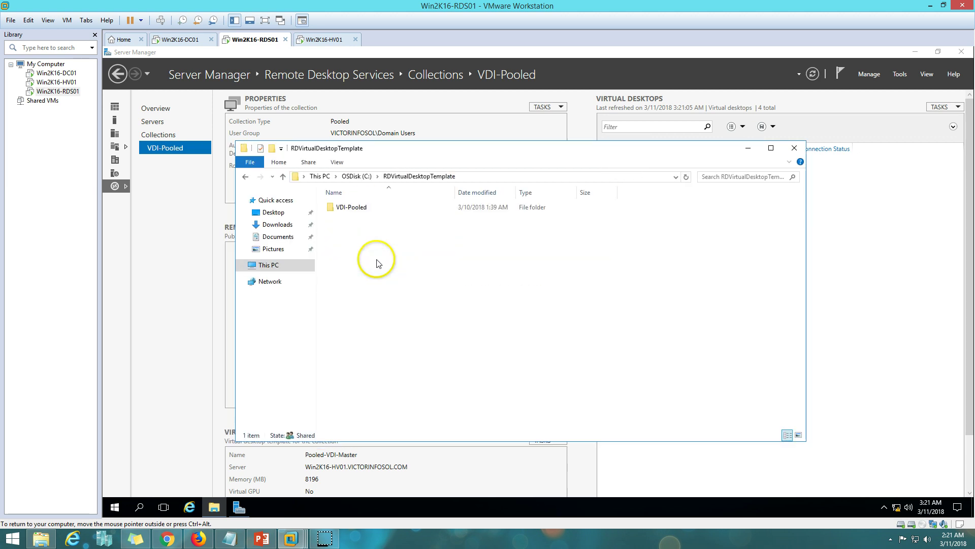
Review the drives under This PC in a maximized window, close File Explorer and return to the Server Manager dashboard
{"action": "left_click", "coordinate": [262, 265]}
{"action": "left_click", "coordinate": [487, 294]}
{"action": "left_click_drag", "start_coordinate": [664, 155], "coordinate": [760, 50]}
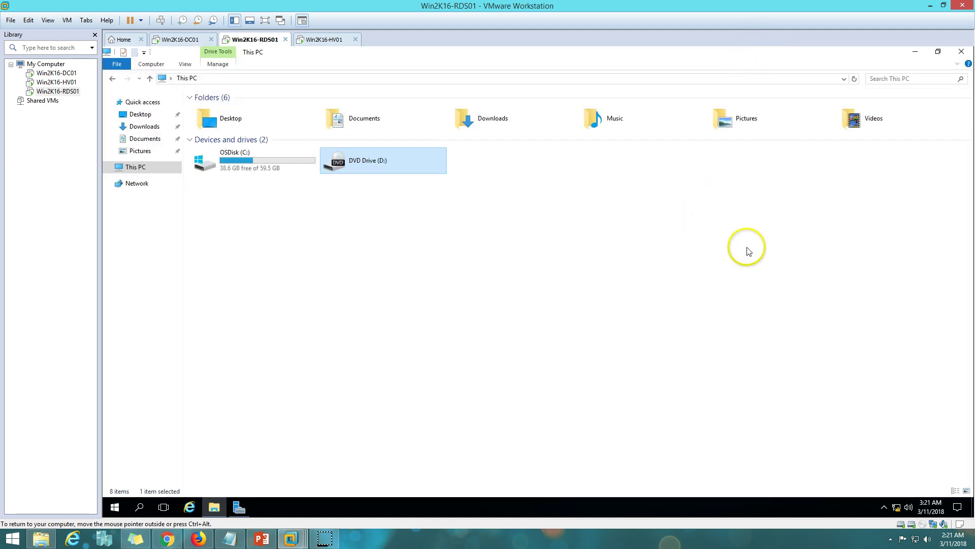
{"action": "left_click", "coordinate": [959, 54]}
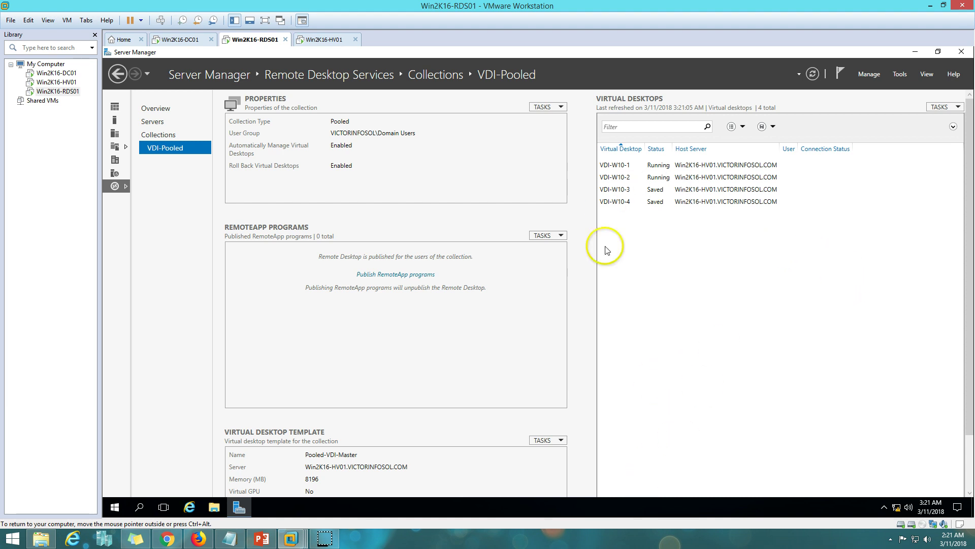
{"action": "left_click", "coordinate": [115, 107]}
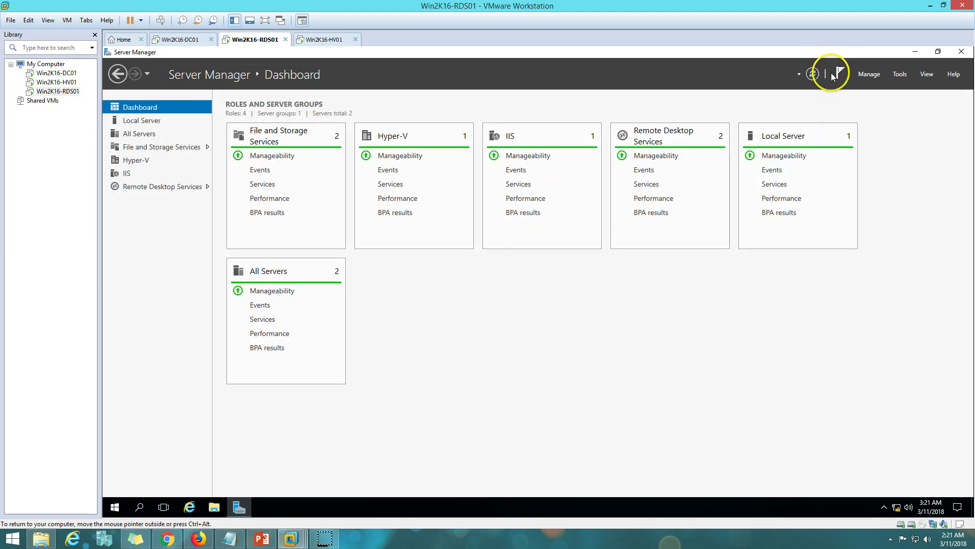
{"action": "left_click", "coordinate": [867, 76]}
{"action": "left_click", "coordinate": [869, 81]}
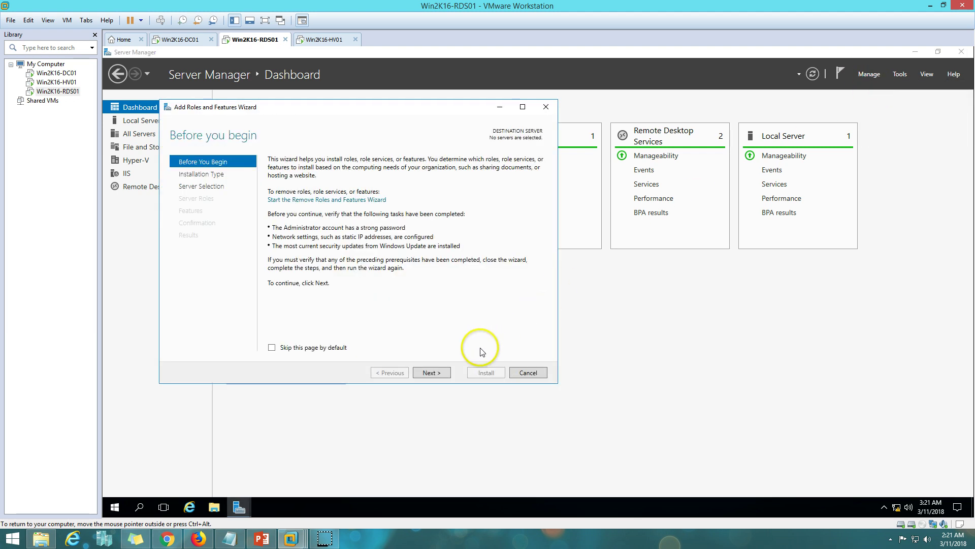
{"action": "left_click", "coordinate": [528, 373]}
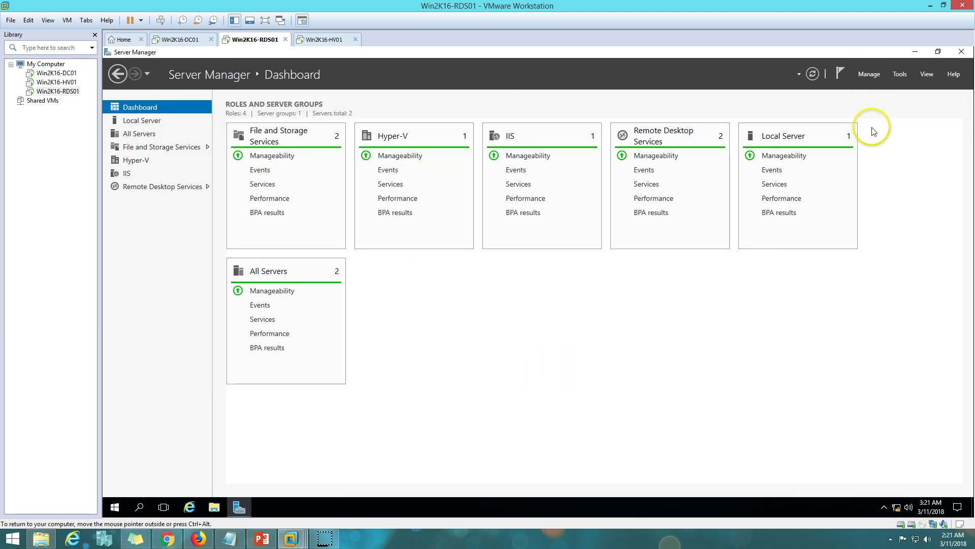
Open the Windows Server Backup console to check its installation status on this server, and close it
{"action": "left_click", "coordinate": [900, 74]}
{"action": "left_click", "coordinate": [884, 355]}
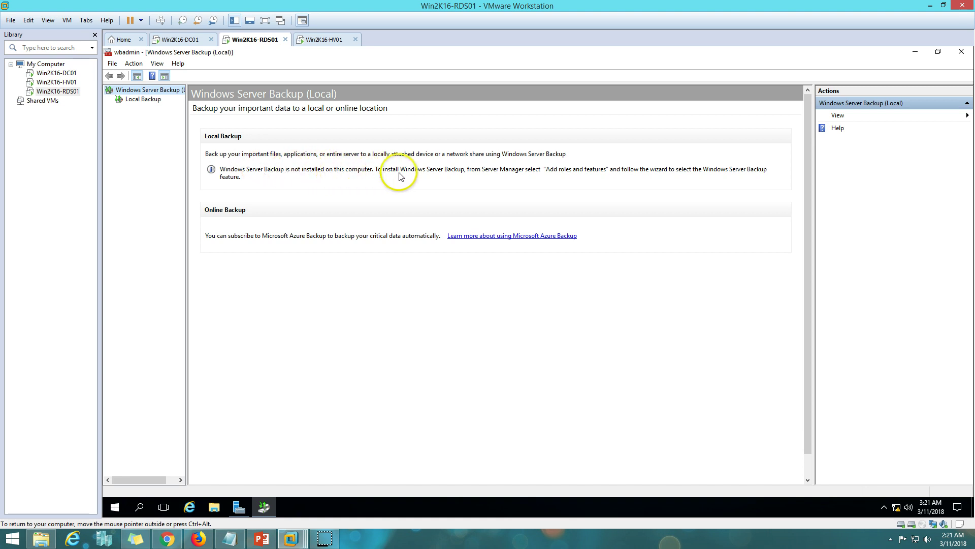
{"action": "left_click", "coordinate": [962, 51]}
Start the Add Roles and Features Wizard with role-based or feature-based installation on Win2K16-RDS01, and proceed to feature selection without adding roles
{"action": "left_click", "coordinate": [869, 75]}
{"action": "left_click", "coordinate": [874, 82]}
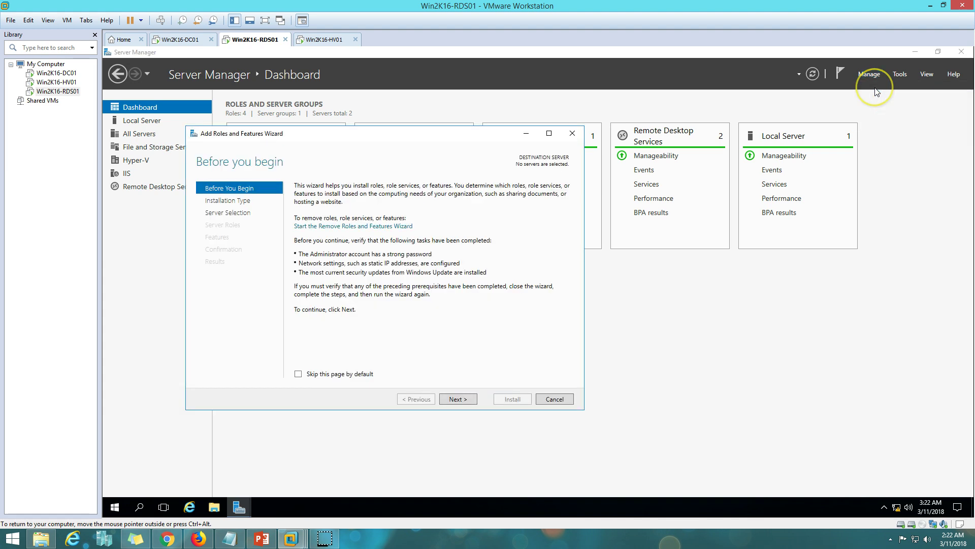
{"action": "left_click", "coordinate": [462, 398]}
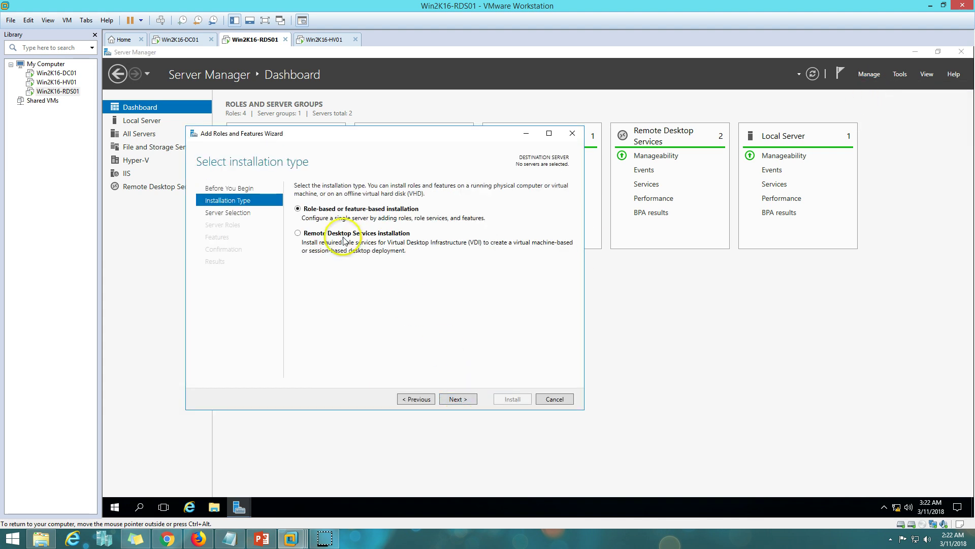
{"action": "left_click", "coordinate": [454, 401]}
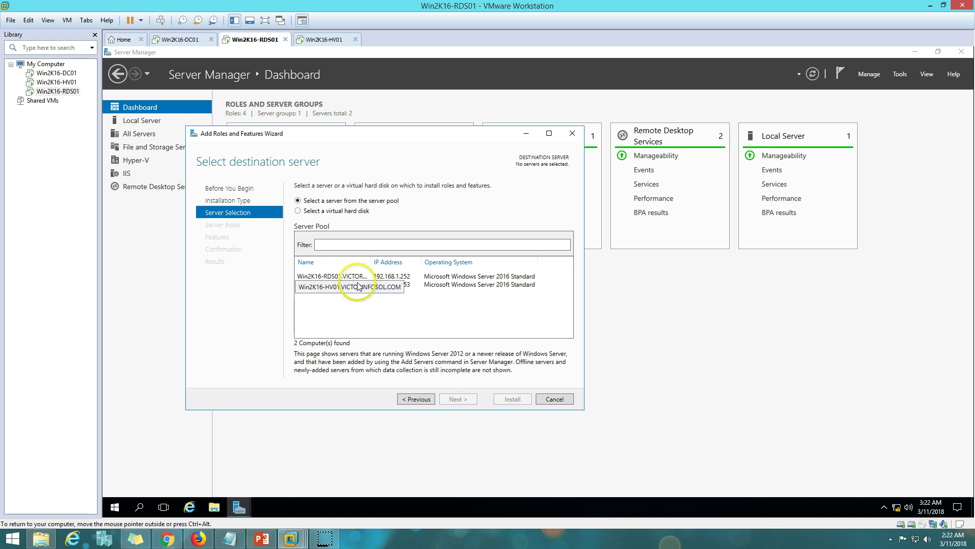
{"action": "left_click", "coordinate": [350, 277]}
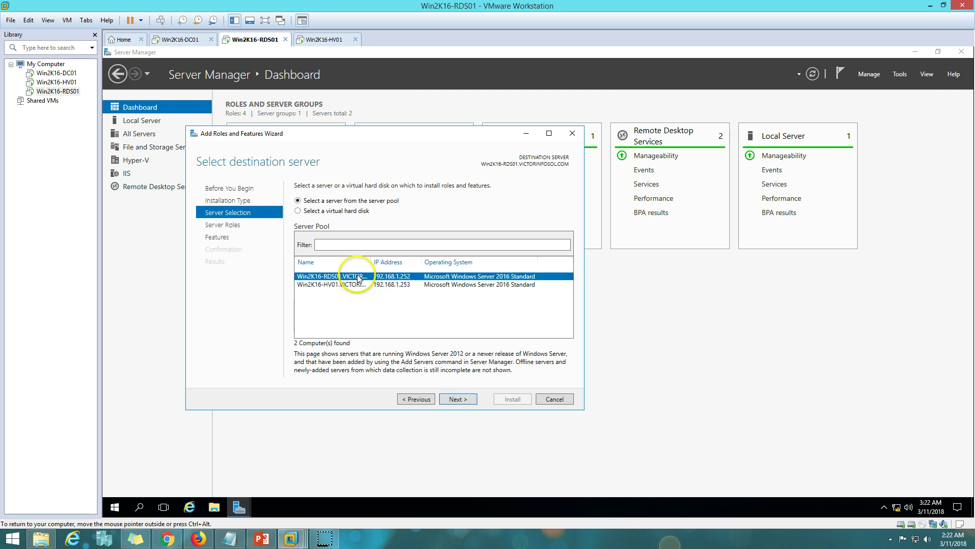
{"action": "left_click", "coordinate": [459, 399]}
{"action": "left_click_drag", "start_coordinate": [452, 275], "coordinate": [420, 381]}
{"action": "left_click", "coordinate": [468, 402]}
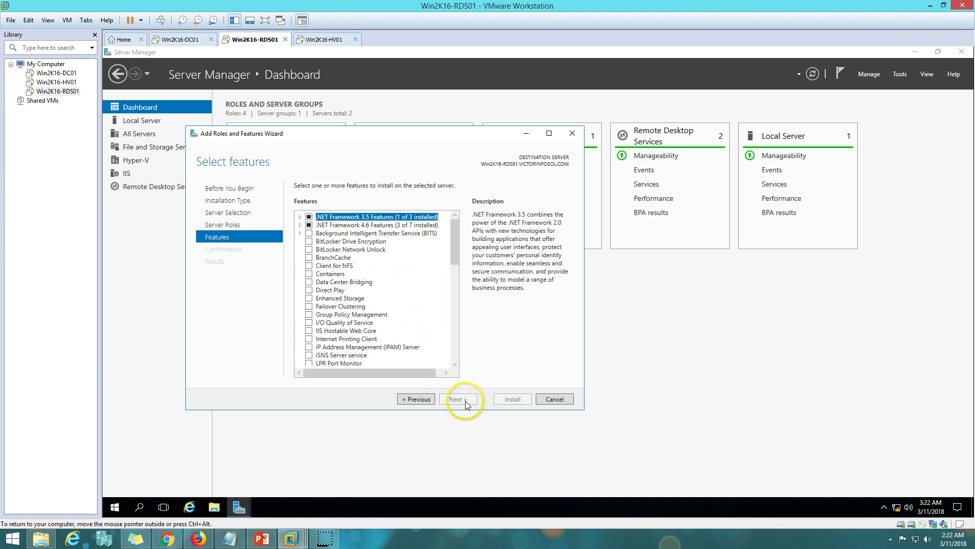
Install the Windows Server Backup feature on Win2K16-RDS01 and close the wizard once the installation is done
{"action": "left_click_drag", "start_coordinate": [456, 254], "coordinate": [459, 370]}
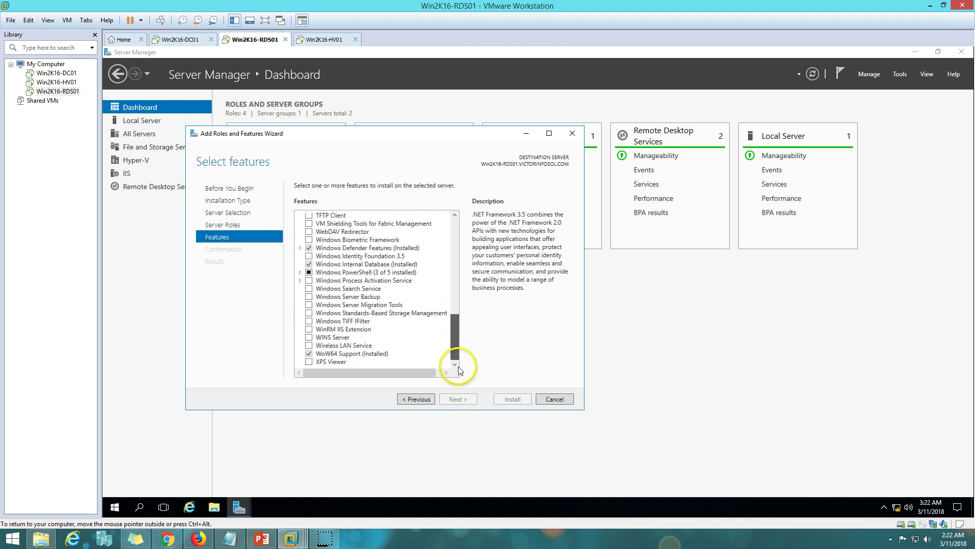
{"action": "left_click", "coordinate": [309, 297]}
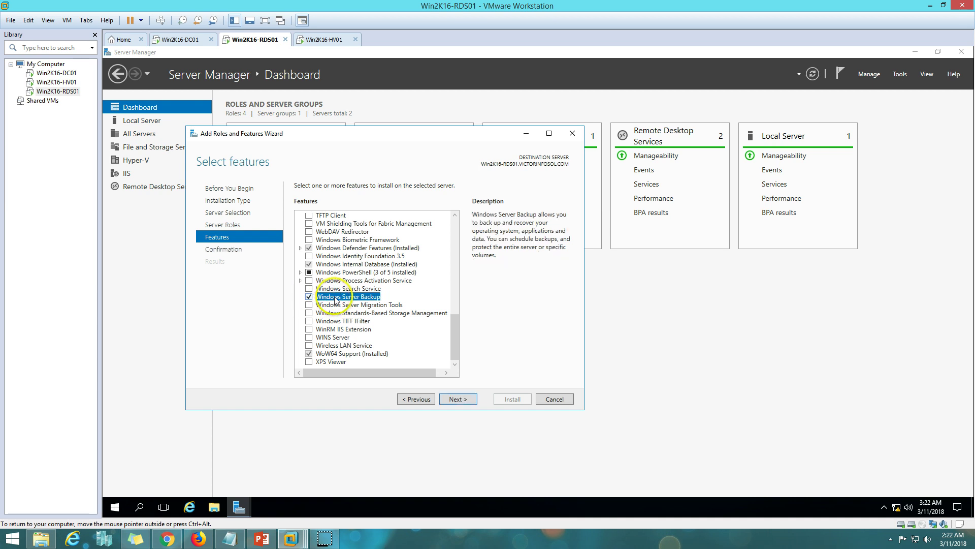
{"action": "left_click", "coordinate": [463, 401]}
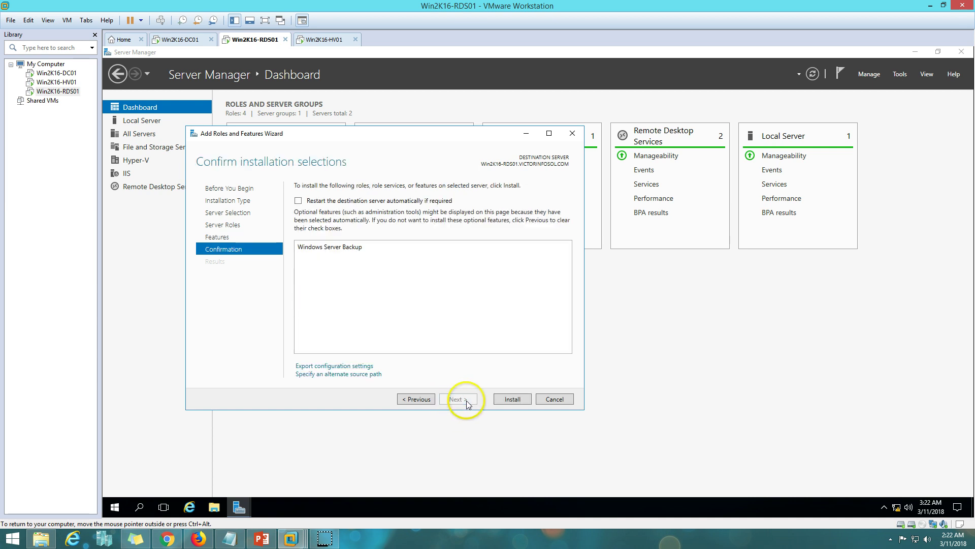
{"action": "left_click", "coordinate": [513, 399]}
{"action": "left_click_drag", "start_coordinate": [440, 134], "coordinate": [554, 161]}
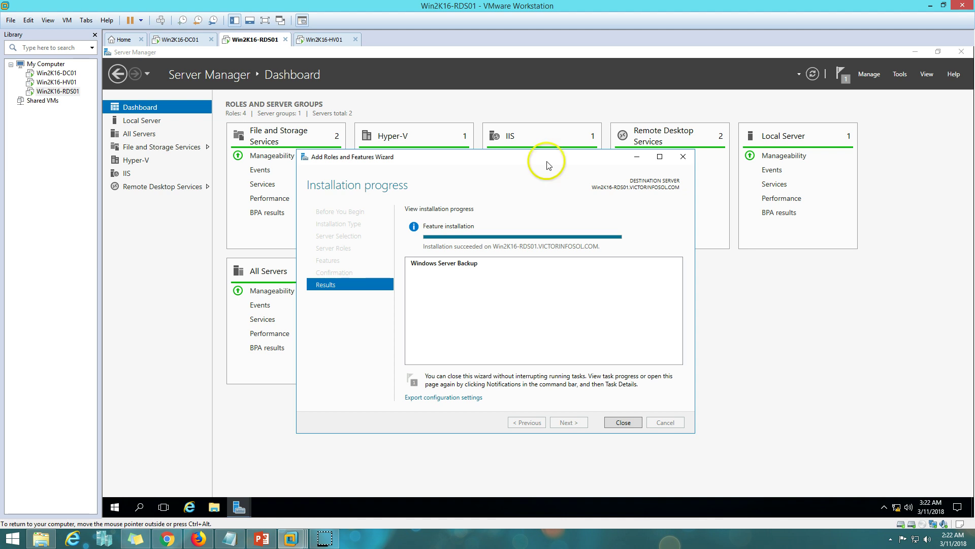
{"action": "left_click", "coordinate": [623, 422]}
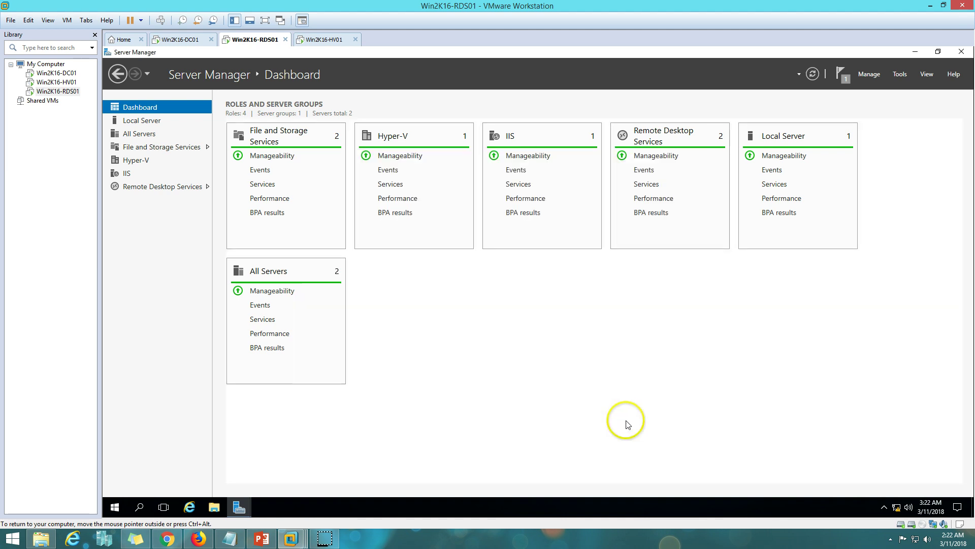
Open the Windows Server Backup console from Server Manager and show its Local Backup view
{"action": "left_click", "coordinate": [900, 74]}
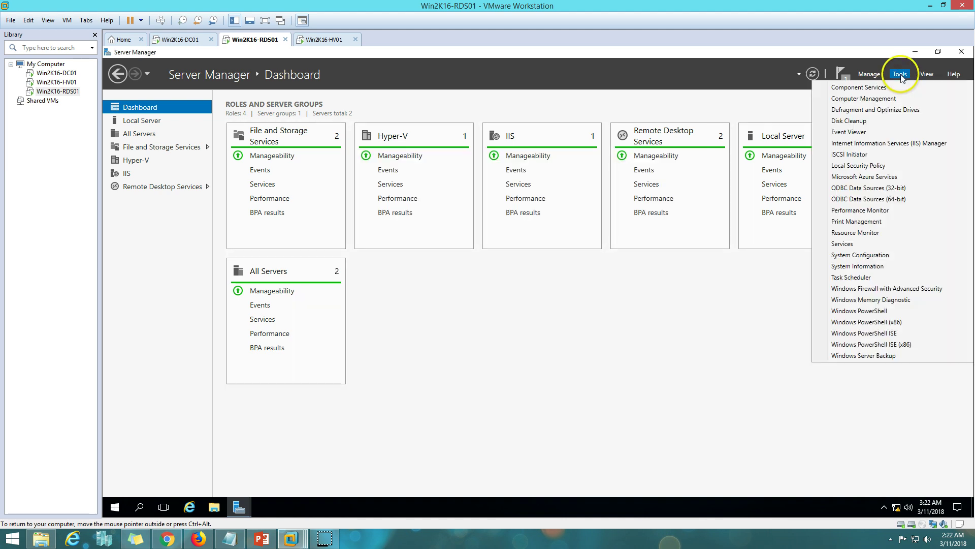
{"action": "left_click", "coordinate": [902, 357]}
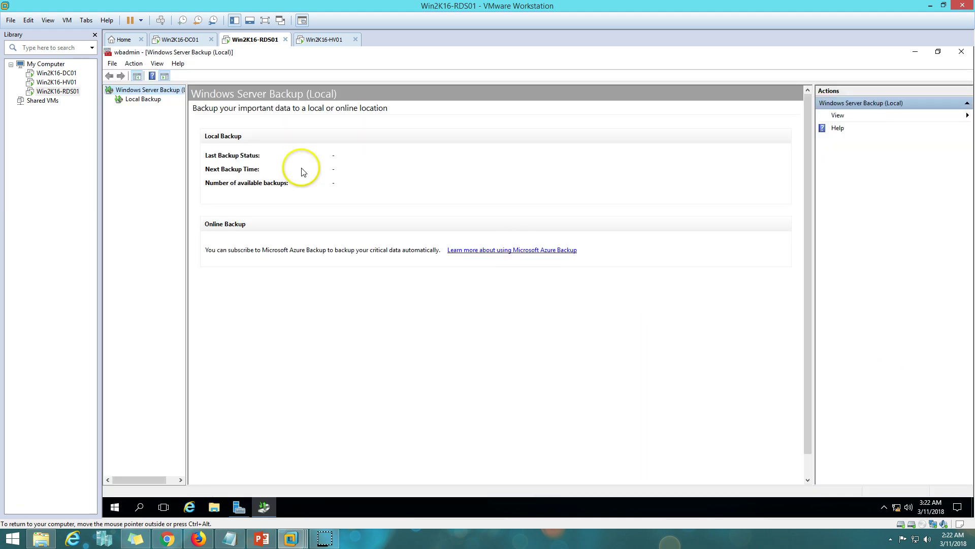
{"action": "left_click", "coordinate": [153, 102]}
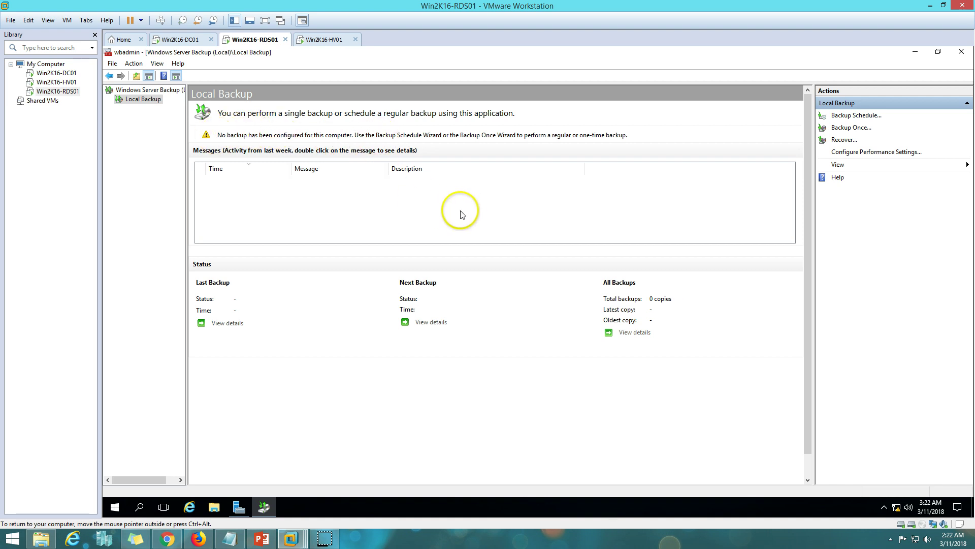
Open Disk Management on Win2K16-RDS01 in a maximized window, examine the unallocated space on Disk 1, and close it
{"action": "right_click", "coordinate": [254, 39]}
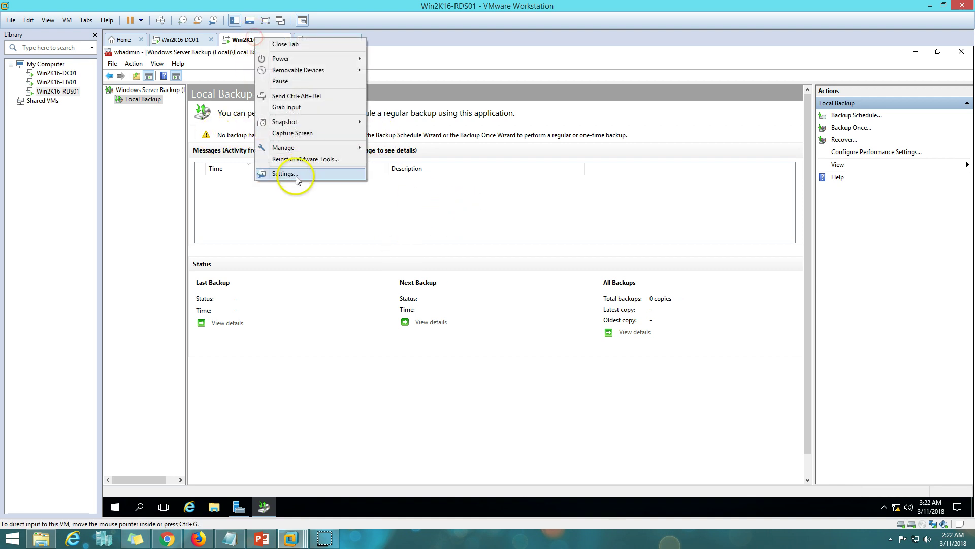
{"action": "left_click", "coordinate": [264, 418]}
{"action": "key", "text": "super+x"}
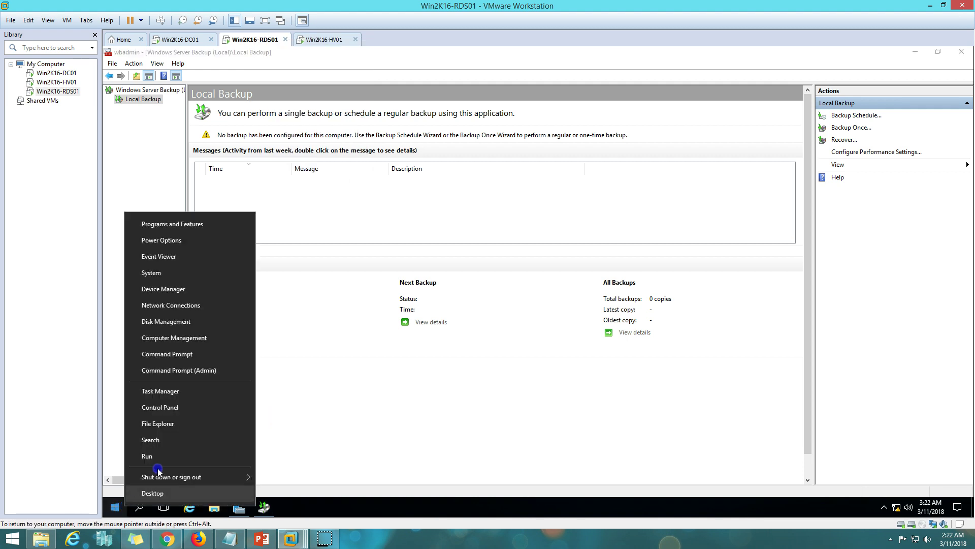
{"action": "left_click", "coordinate": [175, 321]}
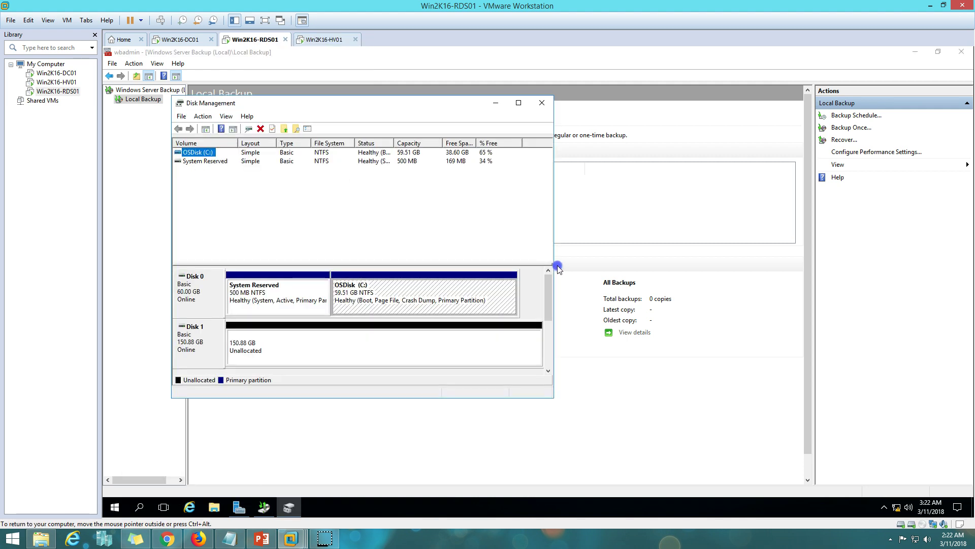
{"action": "left_click", "coordinate": [518, 102]}
{"action": "left_click", "coordinate": [135, 283]}
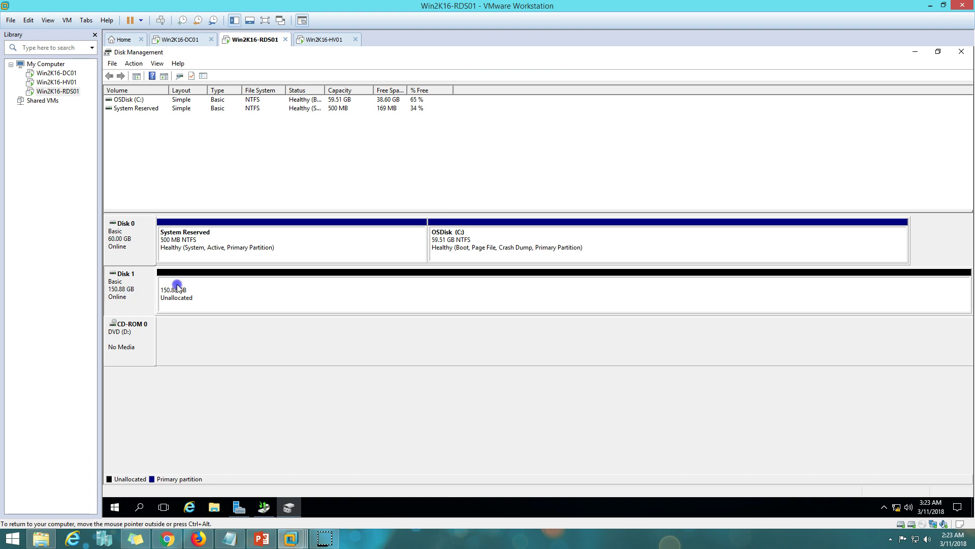
{"action": "left_click", "coordinate": [279, 310]}
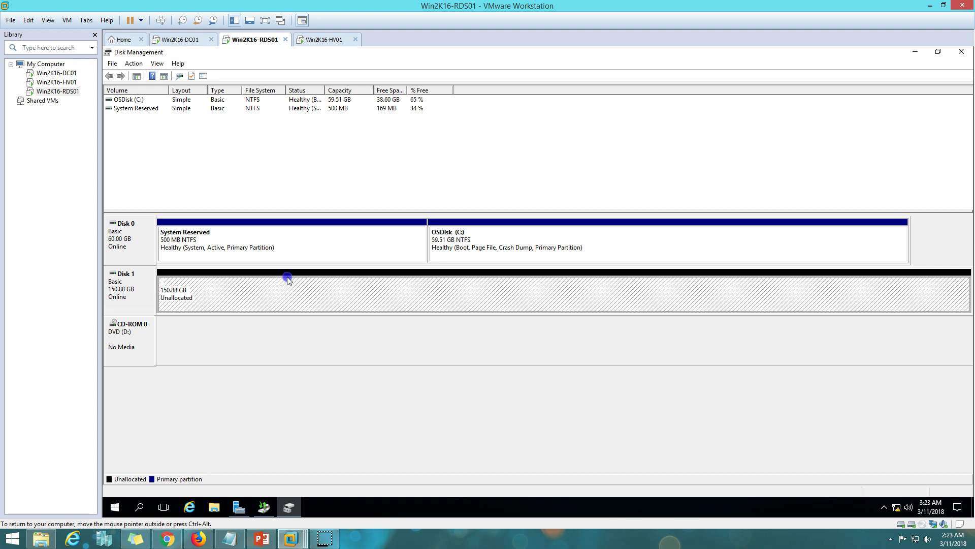
{"action": "left_click", "coordinate": [232, 292]}
{"action": "left_click", "coordinate": [962, 53]}
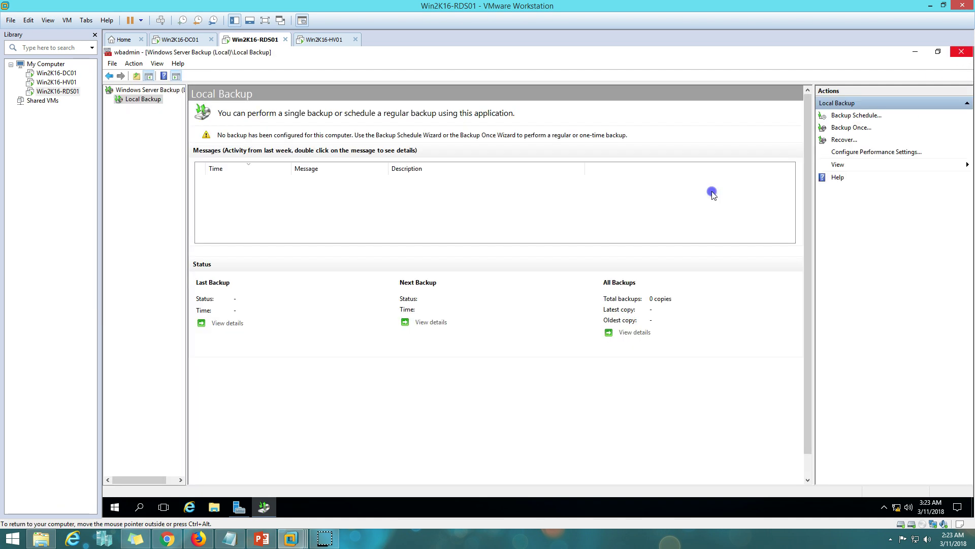
Reopen Disk Management to recheck Disk 1 as a possible backup disk, and return to the Local Backup view
{"action": "right_click", "coordinate": [114, 509]}
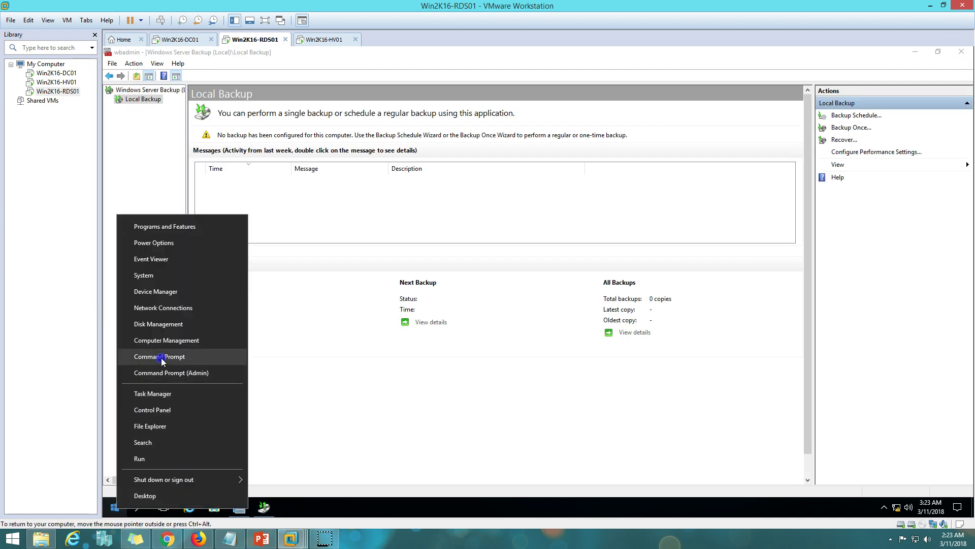
{"action": "left_click", "coordinate": [163, 326]}
{"action": "left_click", "coordinate": [523, 103]}
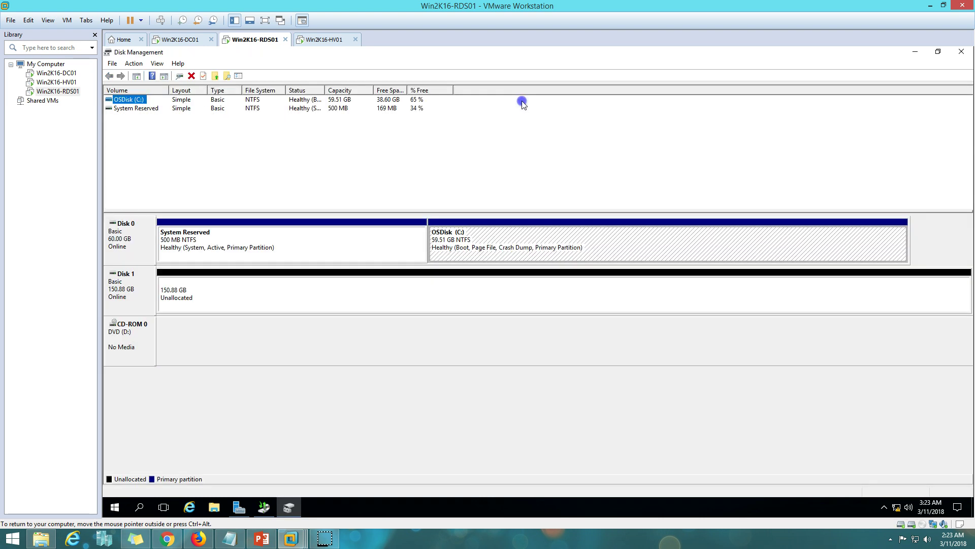
{"action": "left_click", "coordinate": [278, 310]}
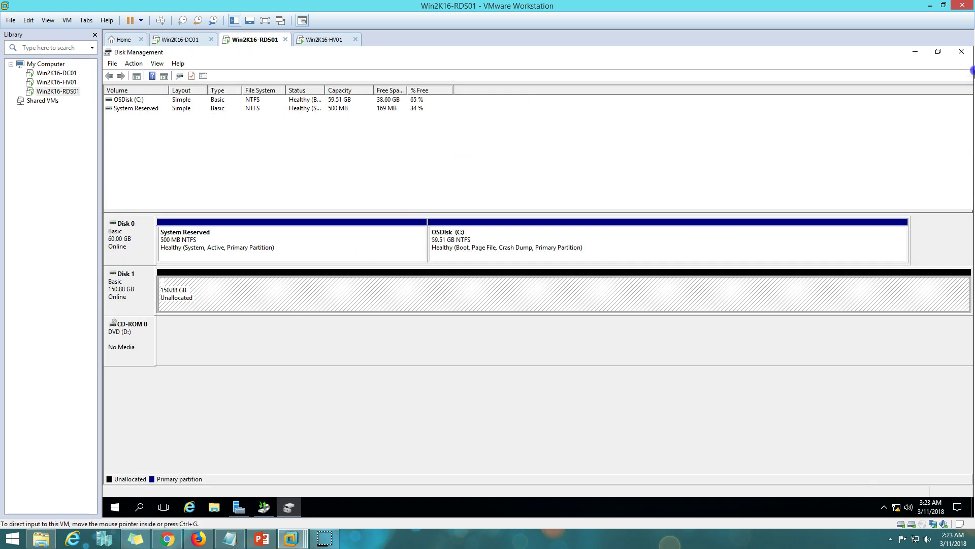
{"action": "left_click", "coordinate": [963, 53]}
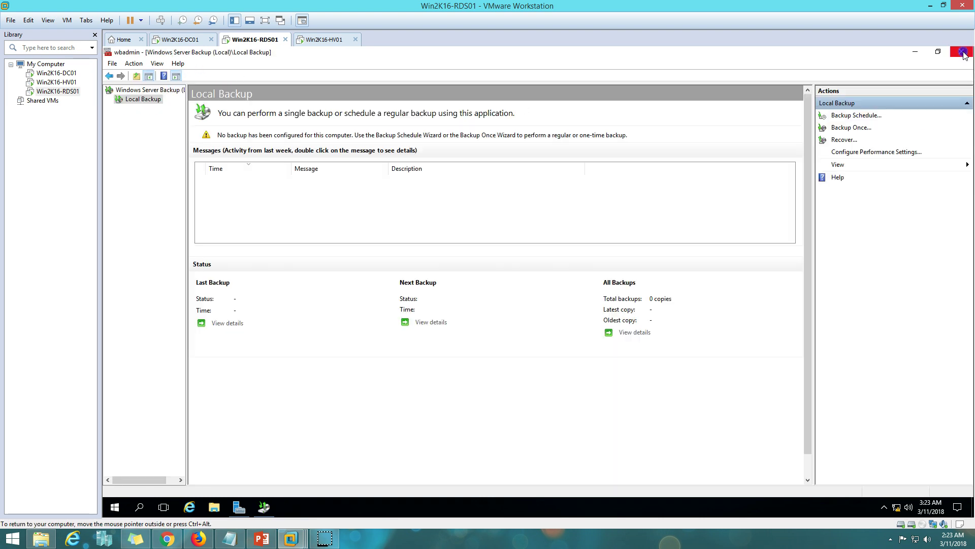
Start the Backup Schedule Wizard, choose the Custom backup configuration, and proceed to item selection
{"action": "left_click", "coordinate": [858, 116]}
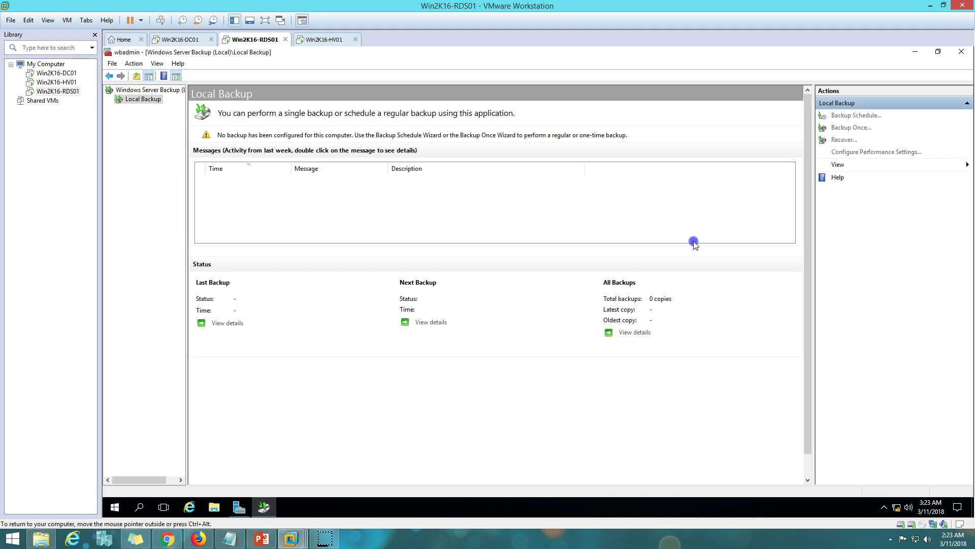
{"action": "left_click", "coordinate": [571, 404]}
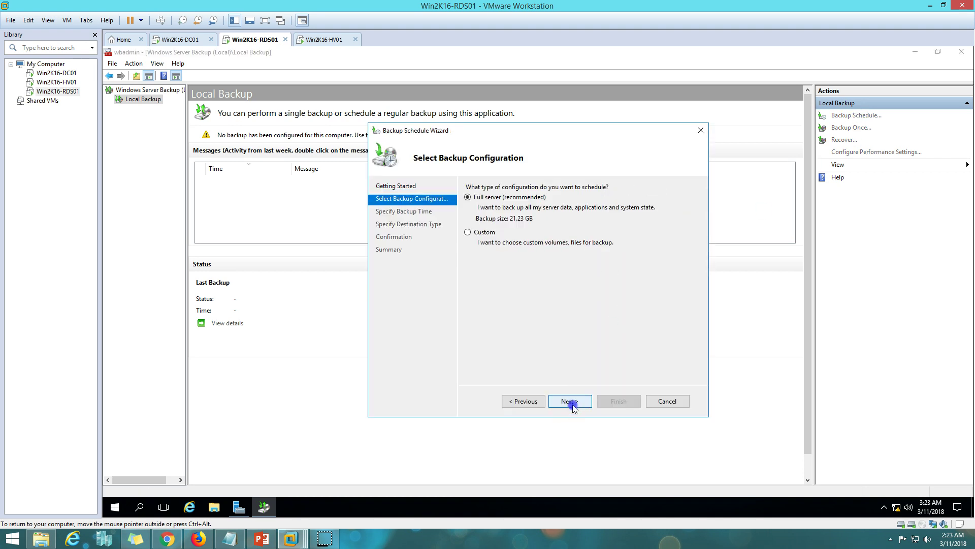
{"action": "left_click", "coordinate": [487, 234]}
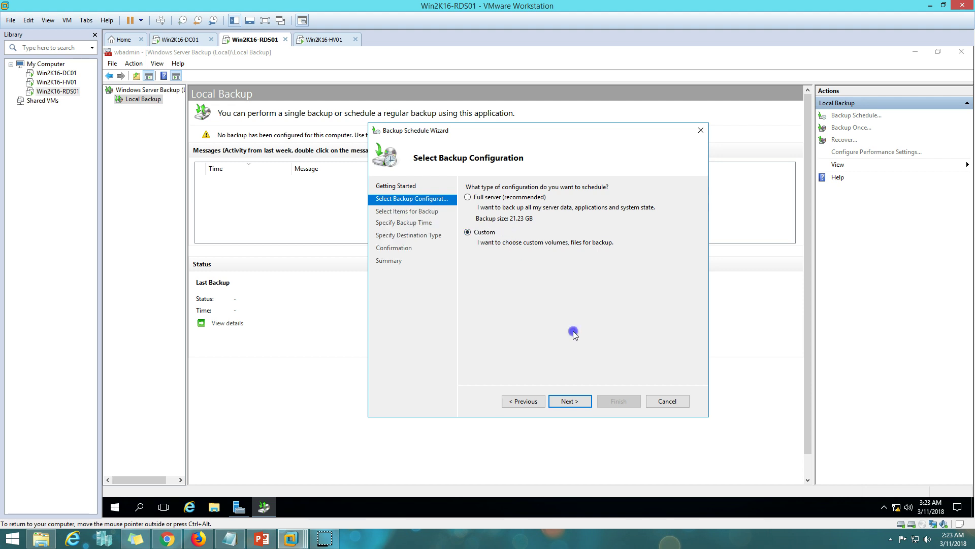
{"action": "left_click", "coordinate": [573, 401]}
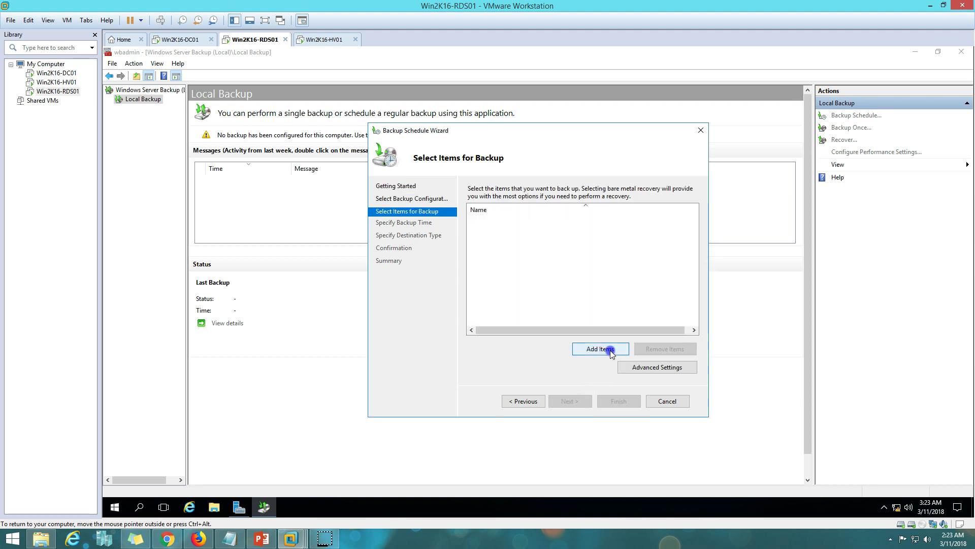
Open the list of items to add, look through System Reserved and OSDisk (C:), and select Bare metal recovery
{"action": "left_click", "coordinate": [609, 349]}
{"action": "left_click", "coordinate": [411, 248]}
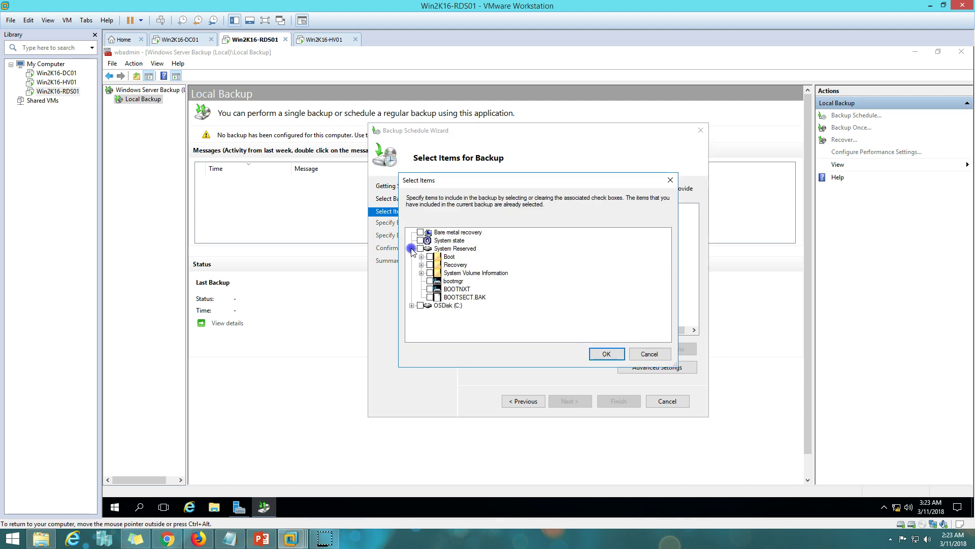
{"action": "left_click", "coordinate": [412, 305]}
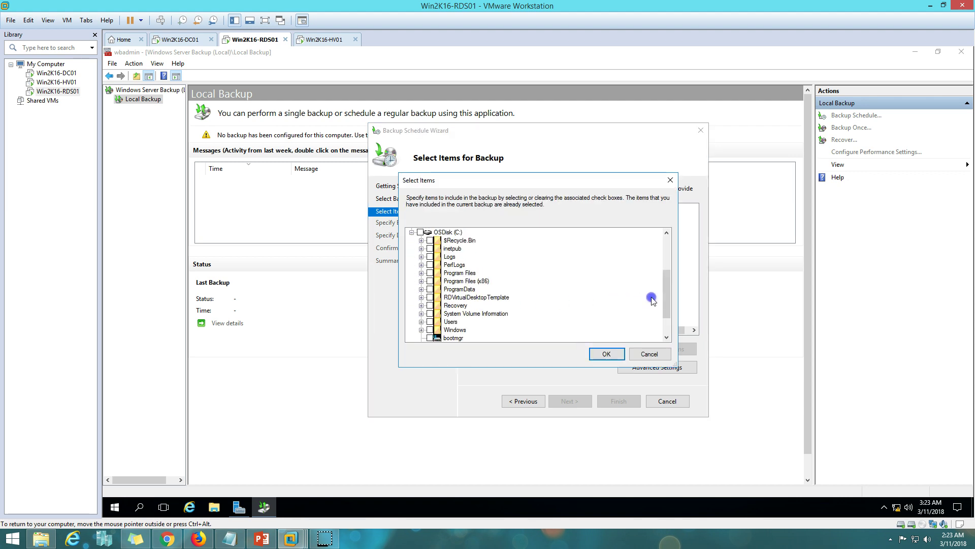
{"action": "left_click_drag", "start_coordinate": [666, 300], "coordinate": [666, 238]}
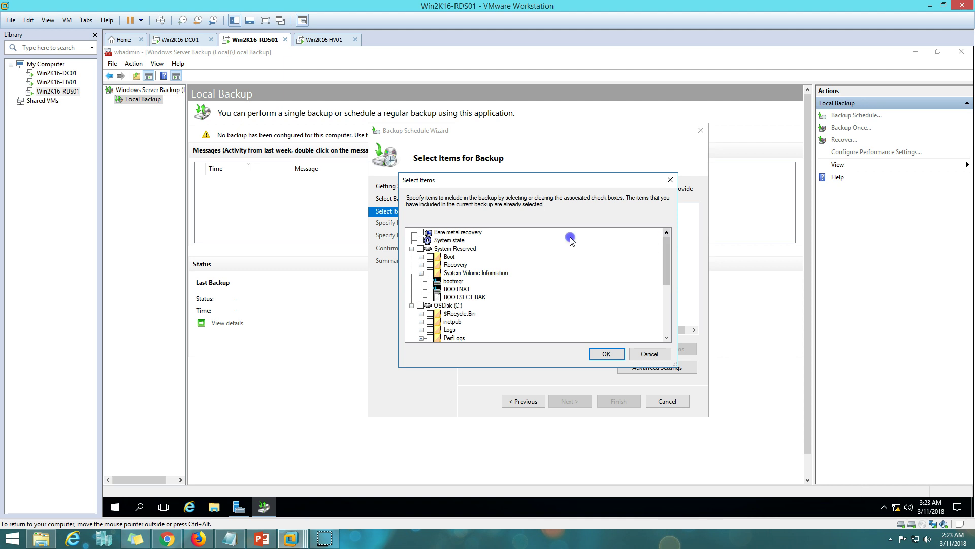
{"action": "left_click", "coordinate": [421, 232]}
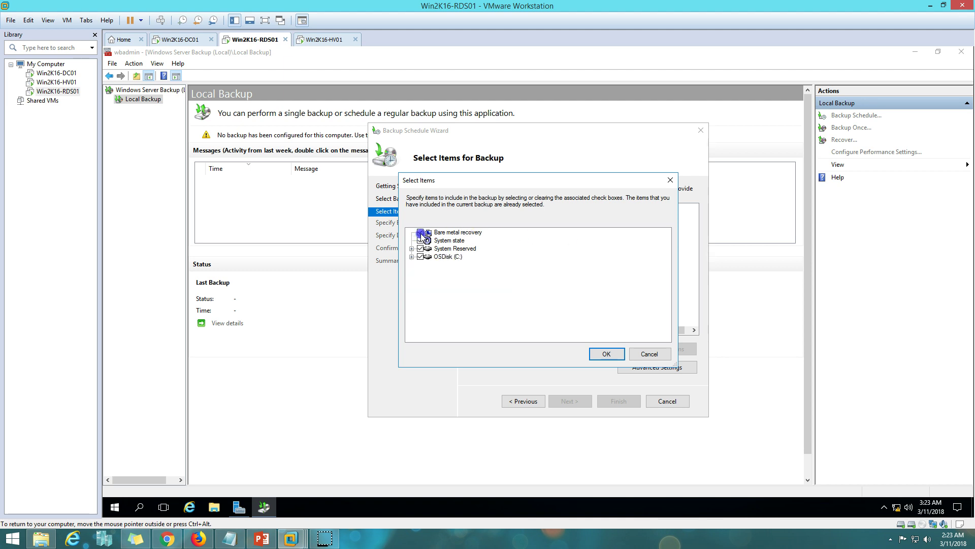
Review the folders included under System Reserved and OSDisk (C:), and confirm the selected backup items
{"action": "left_click", "coordinate": [412, 248]}
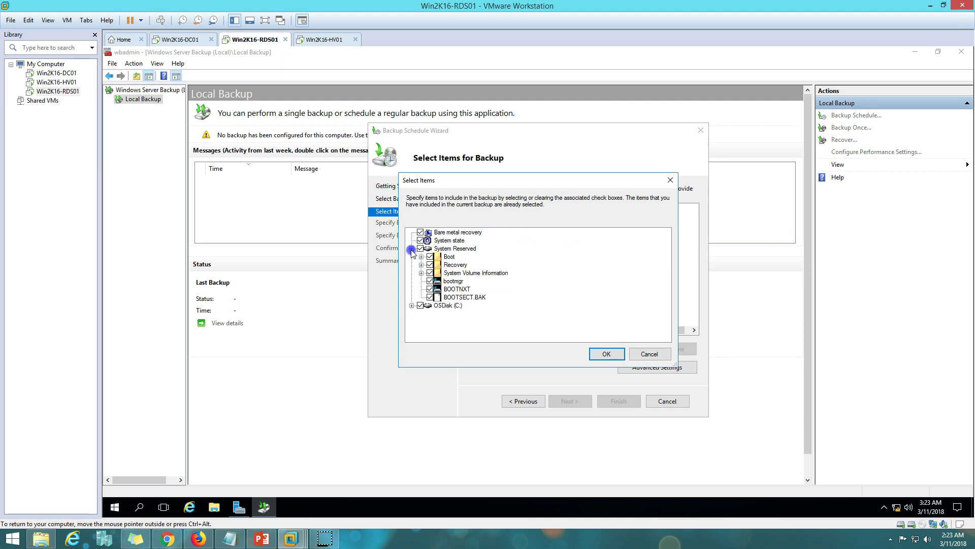
{"action": "left_click", "coordinate": [412, 306]}
{"action": "scroll", "coordinate": [484, 311], "scroll_direction": "down", "scroll_amount": 2}
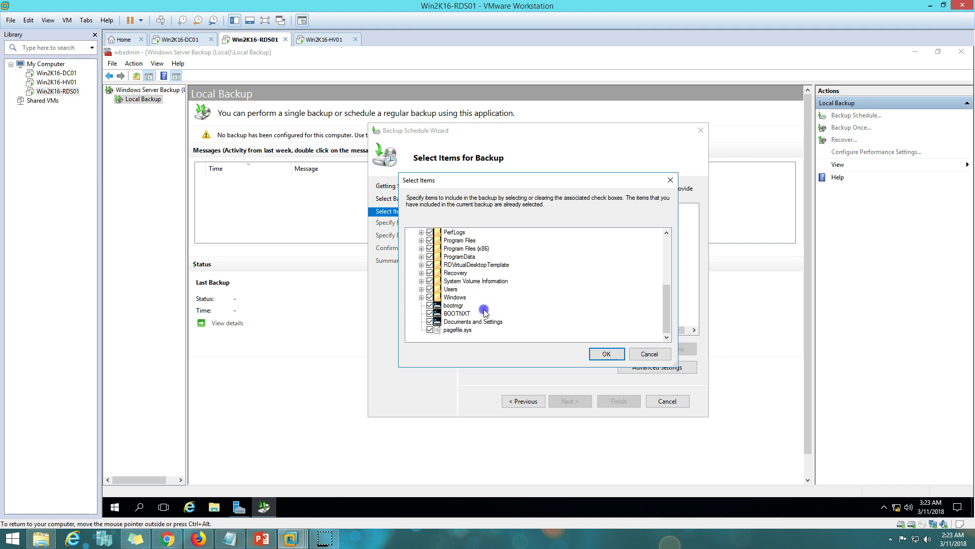
{"action": "scroll", "coordinate": [484, 311], "scroll_direction": "up", "scroll_amount": 4}
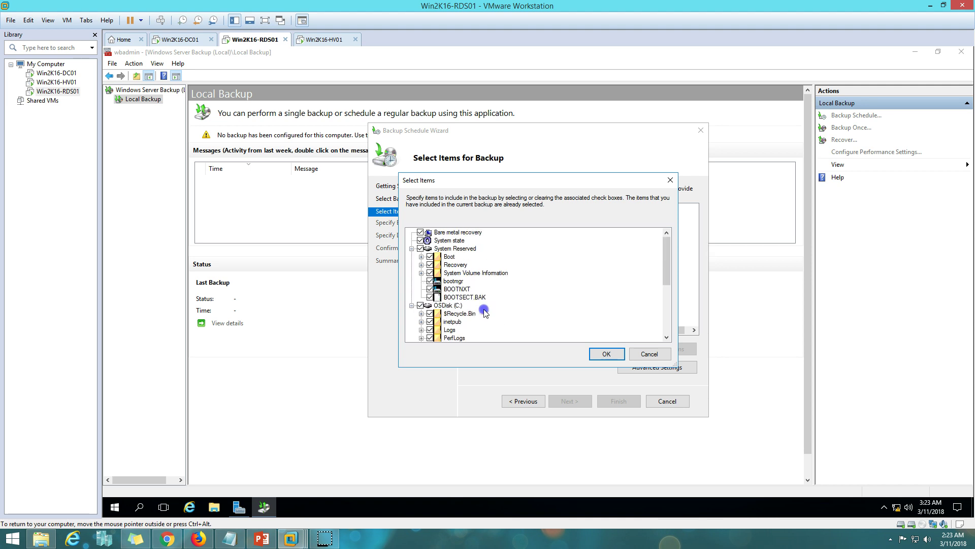
{"action": "left_click", "coordinate": [412, 248]}
{"action": "scroll", "coordinate": [479, 314], "scroll_direction": "down", "scroll_amount": 2}
{"action": "scroll", "coordinate": [478, 315], "scroll_direction": "down", "scroll_amount": 1}
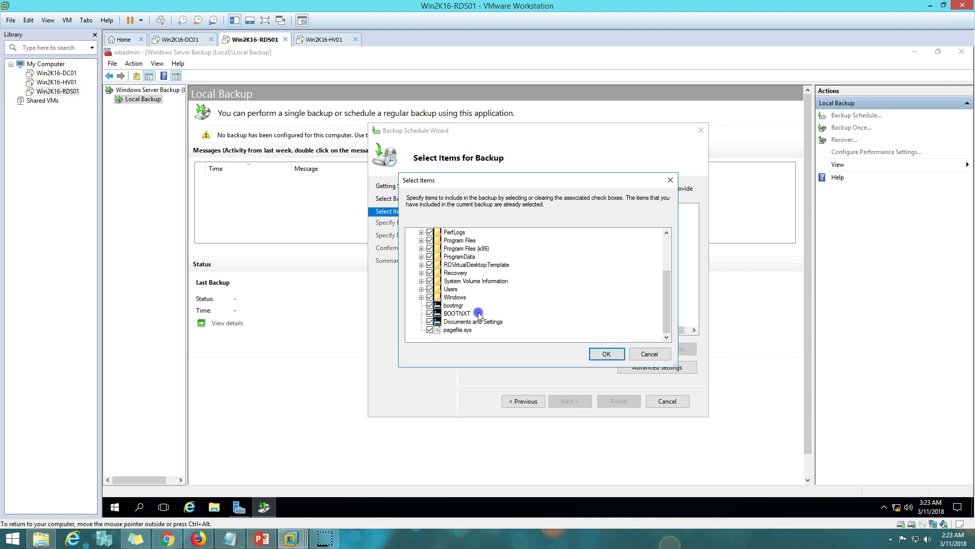
{"action": "left_click", "coordinate": [606, 353]}
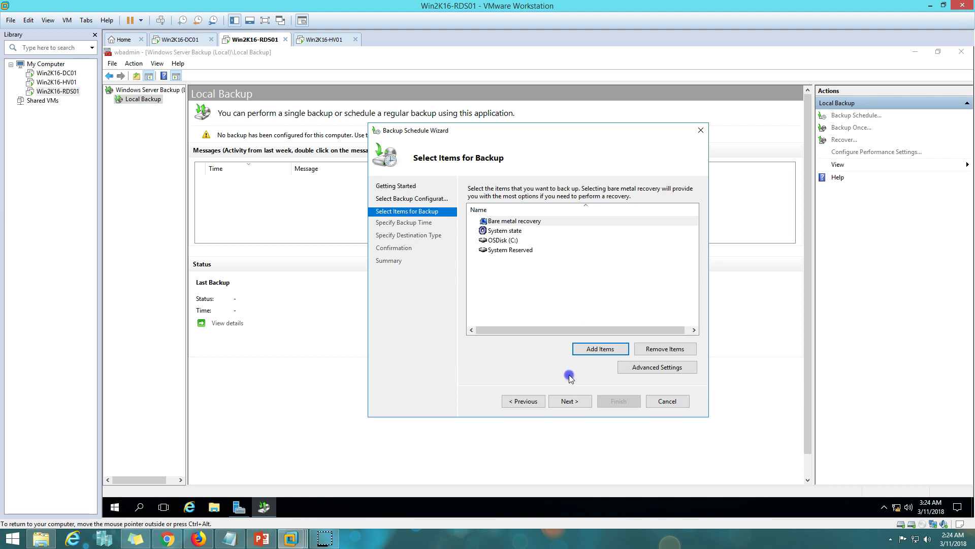
Schedule the backup once a day at 7:00 PM, view the destination types, and go back to the backup time
{"action": "left_click", "coordinate": [569, 407]}
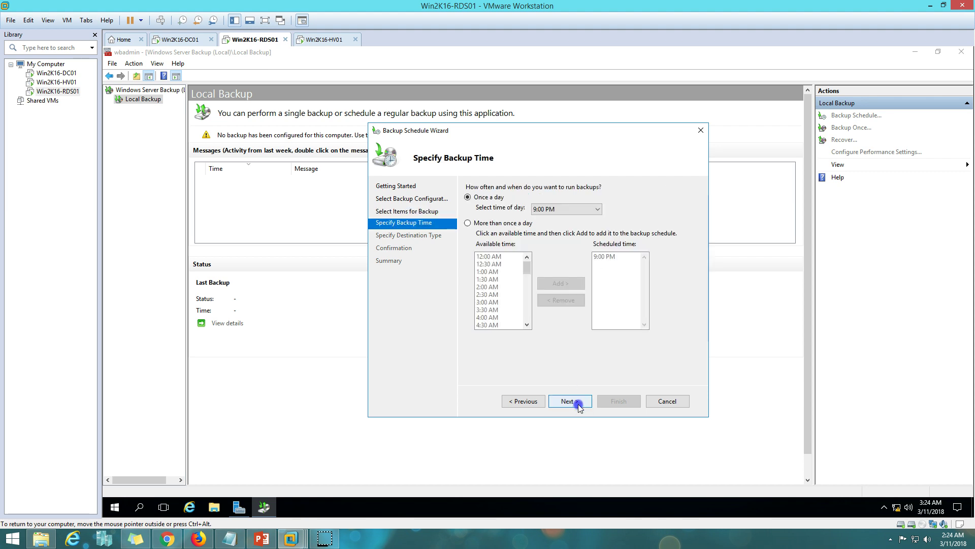
{"action": "left_click", "coordinate": [569, 209]}
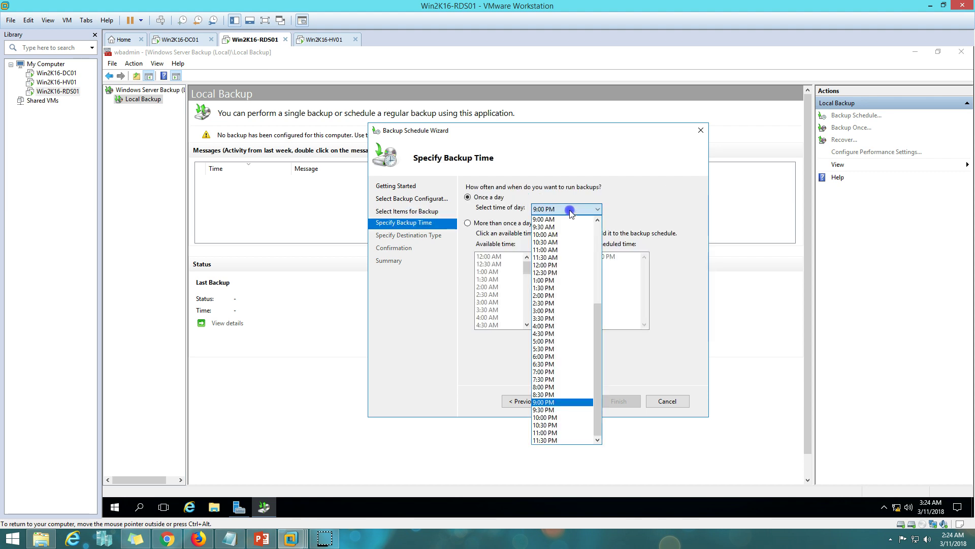
{"action": "left_click", "coordinate": [555, 372]}
{"action": "left_click", "coordinate": [576, 402]}
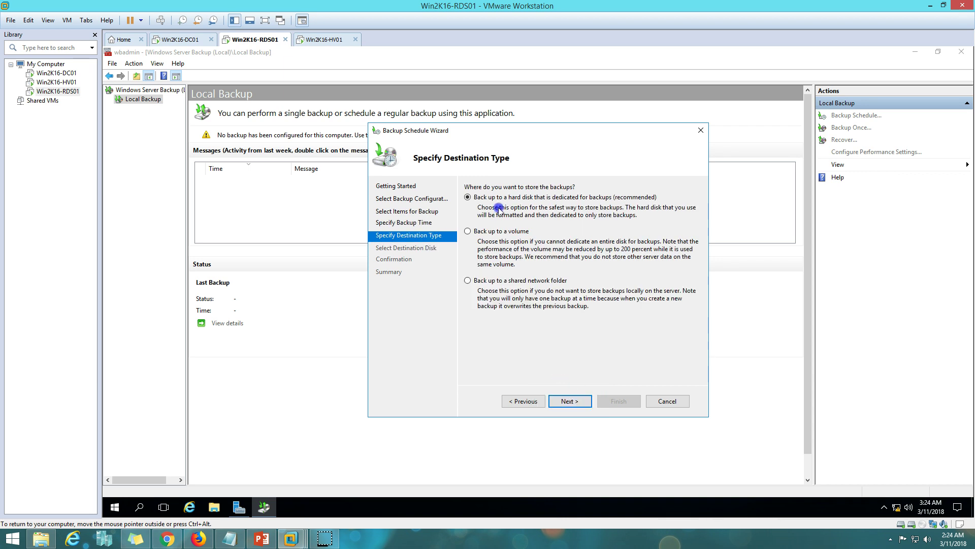
{"action": "left_click", "coordinate": [515, 401]}
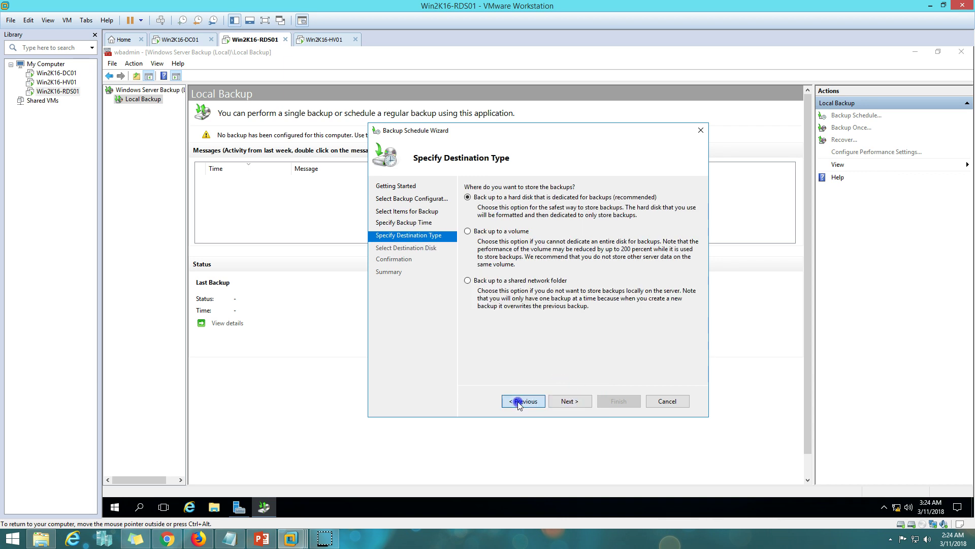
Choose a hard disk dedicated for backups as the destination type and proceed to the destination disk selection
{"action": "left_click", "coordinate": [563, 402]}
{"action": "left_click", "coordinate": [480, 203]}
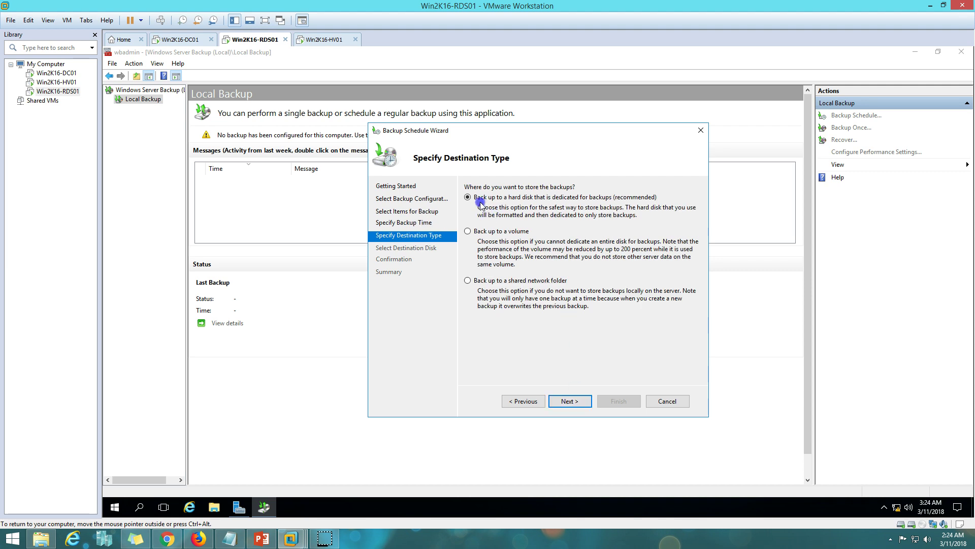
{"action": "left_click", "coordinate": [507, 282]}
{"action": "left_click", "coordinate": [495, 232]}
{"action": "left_click", "coordinate": [571, 401]}
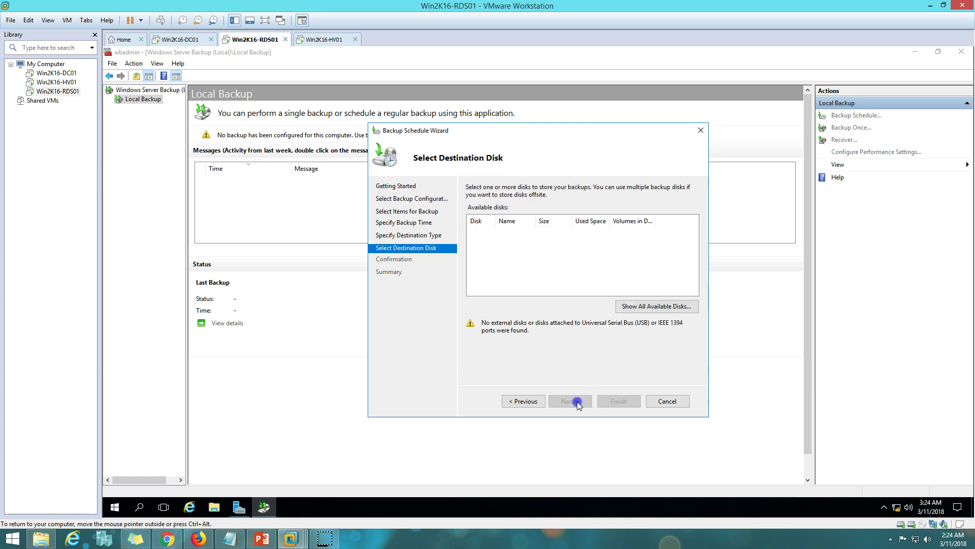
Add Disk 1 (151.00 GB) from all available disks to the wizard's list and select it as the backup destination
{"action": "left_click", "coordinate": [668, 306]}
{"action": "left_click", "coordinate": [430, 269]}
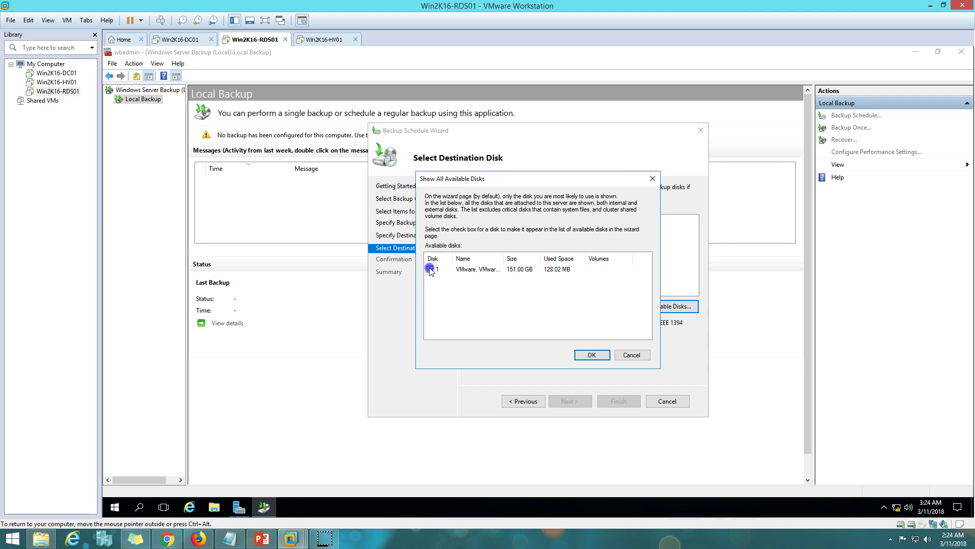
{"action": "left_click", "coordinate": [543, 269]}
{"action": "left_click", "coordinate": [590, 354]}
{"action": "left_click", "coordinate": [472, 232]}
Accept the reformatting of the selected disk, create the backup schedule, and close the wizard
{"action": "left_click", "coordinate": [570, 401]}
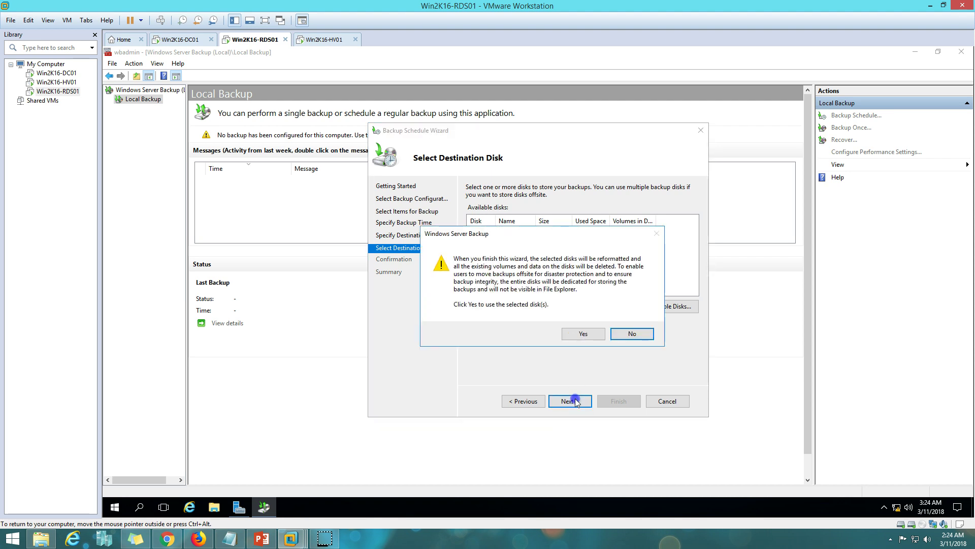
{"action": "left_click_drag", "start_coordinate": [540, 234], "coordinate": [514, 278]}
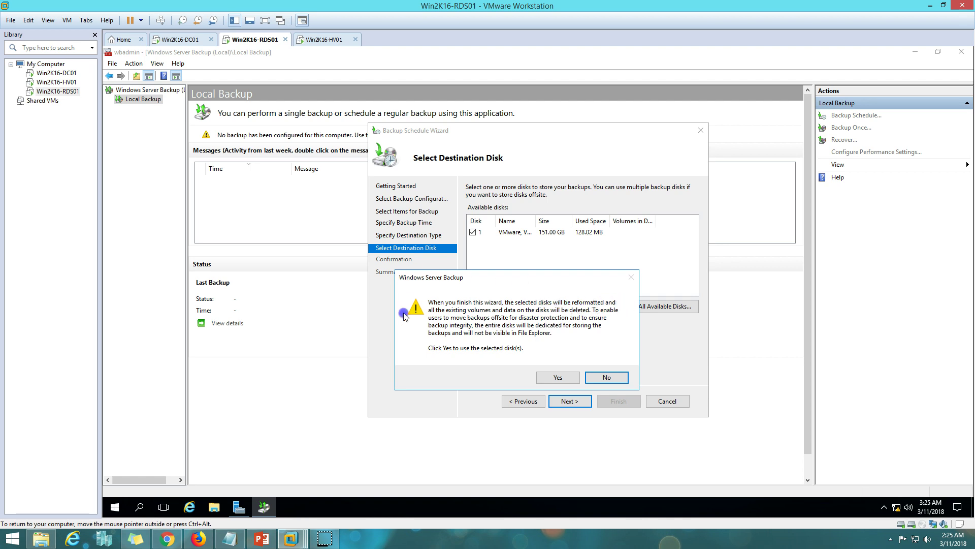
{"action": "left_click", "coordinate": [559, 378]}
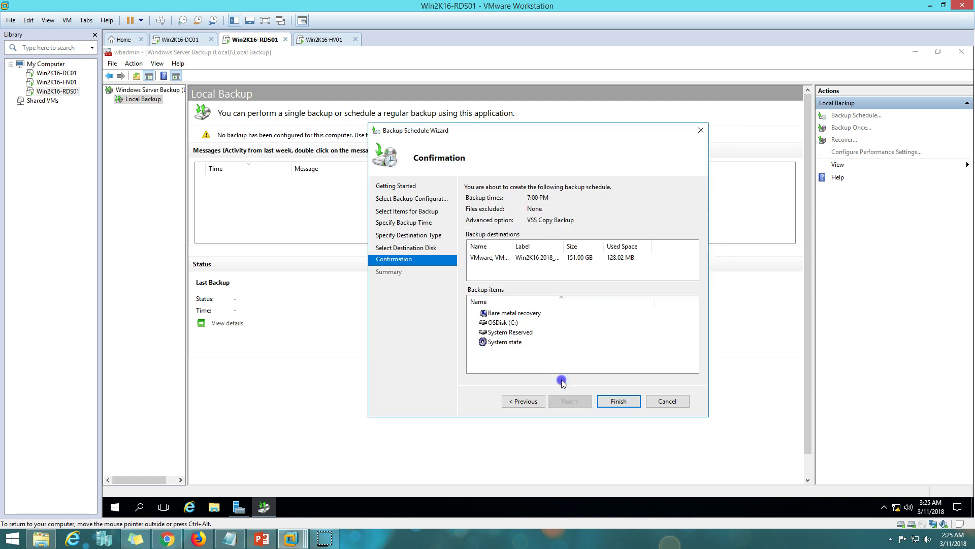
{"action": "left_click", "coordinate": [618, 401]}
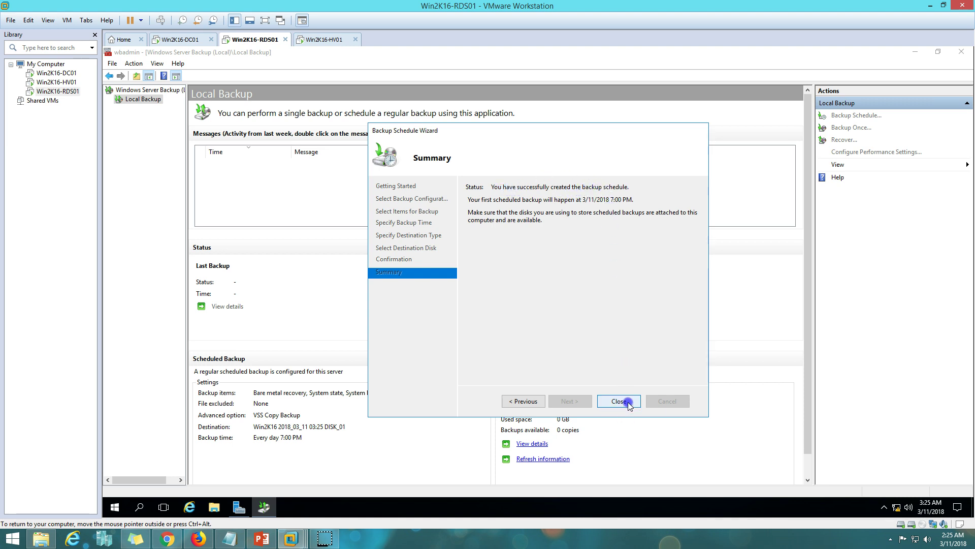
{"action": "key", "text": "Return"}
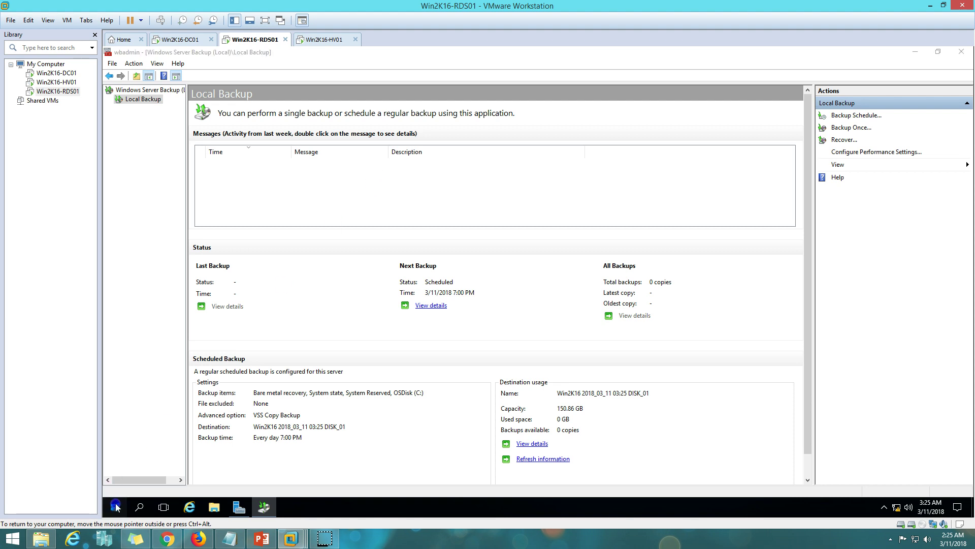
Search the server for "task" and open Task Scheduler
{"action": "left_click", "coordinate": [115, 506]}
{"action": "key", "text": "super+s"}
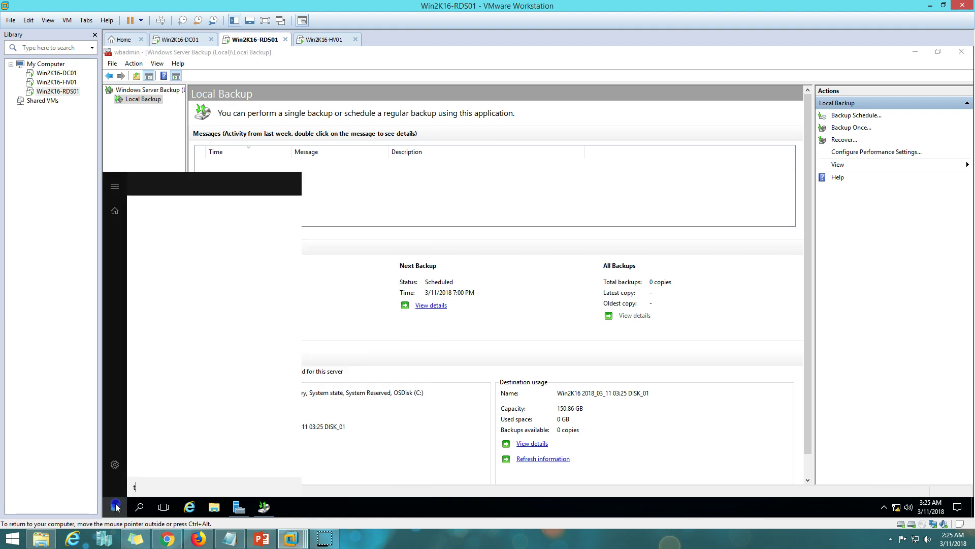
{"action": "type", "text": "task"}
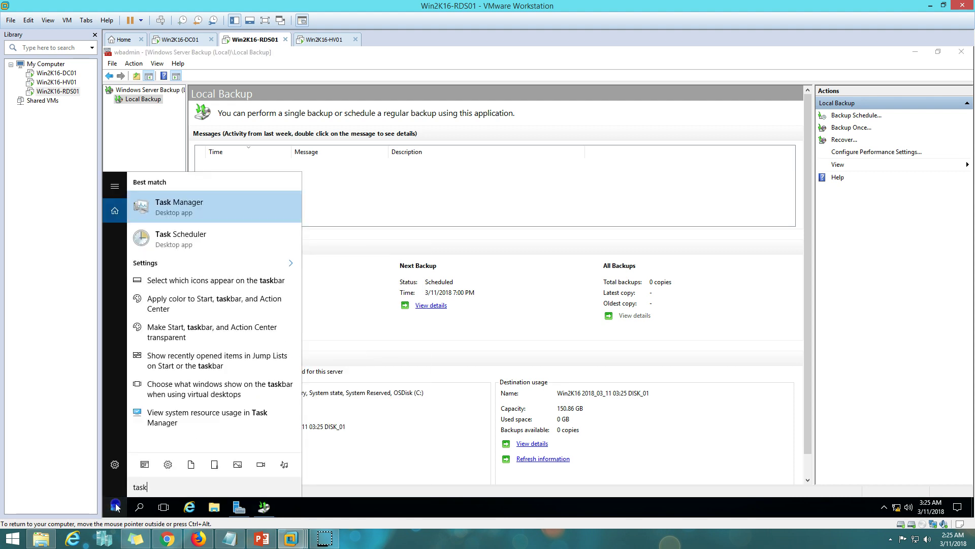
{"action": "left_click", "coordinate": [188, 236]}
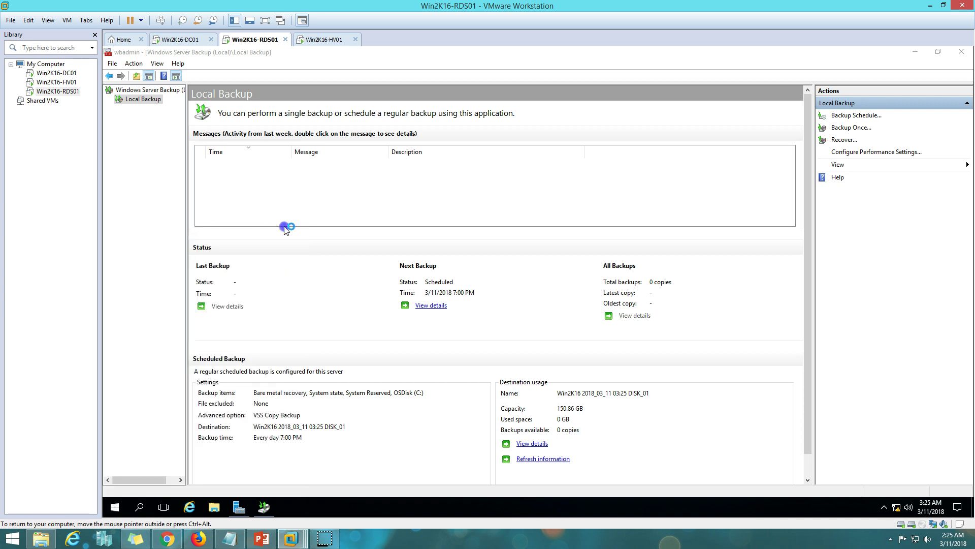
{"action": "left_click", "coordinate": [645, 214]}
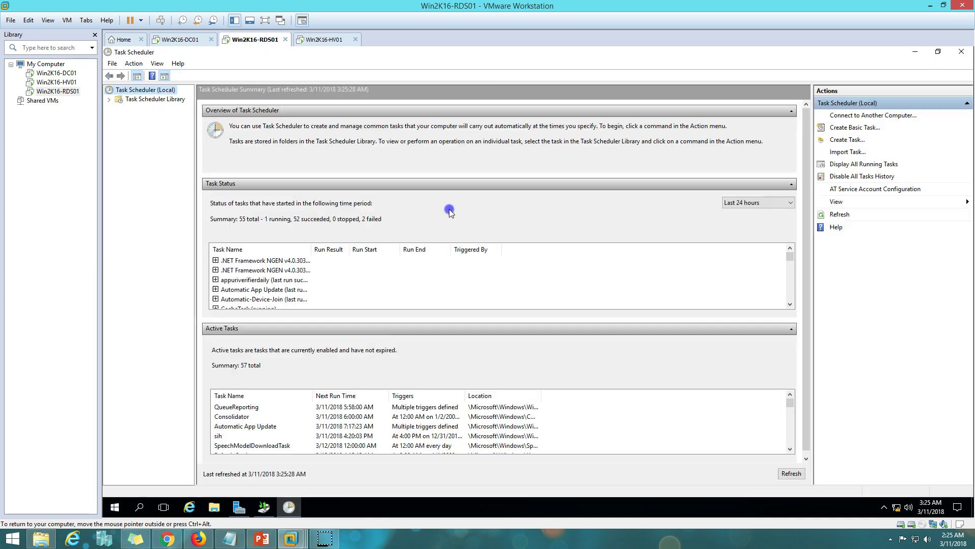
Open the Backup folder under Microsoft > Windows in the Task Scheduler Library, widening the folder tree to read the names
{"action": "left_click", "coordinate": [146, 100]}
{"action": "double_click", "coordinate": [146, 109]}
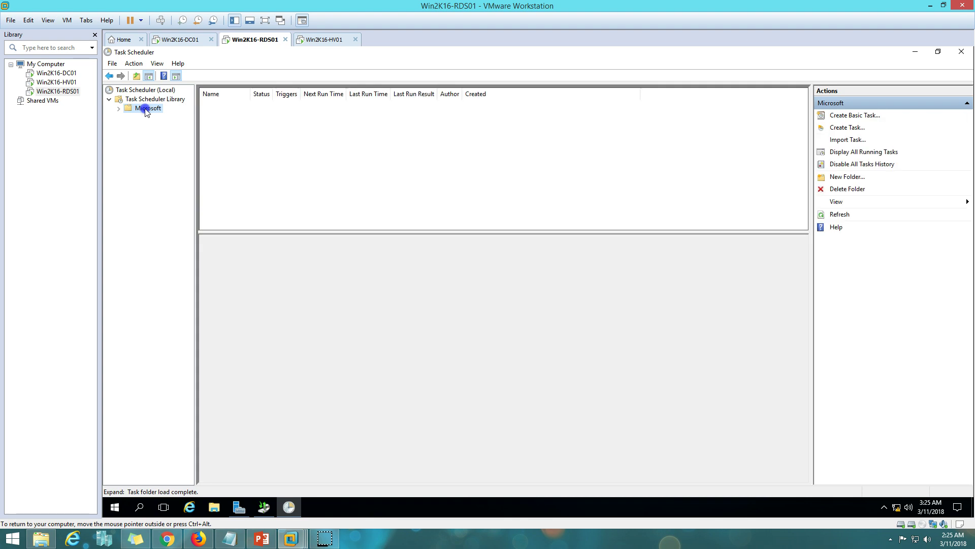
{"action": "double_click", "coordinate": [155, 118]}
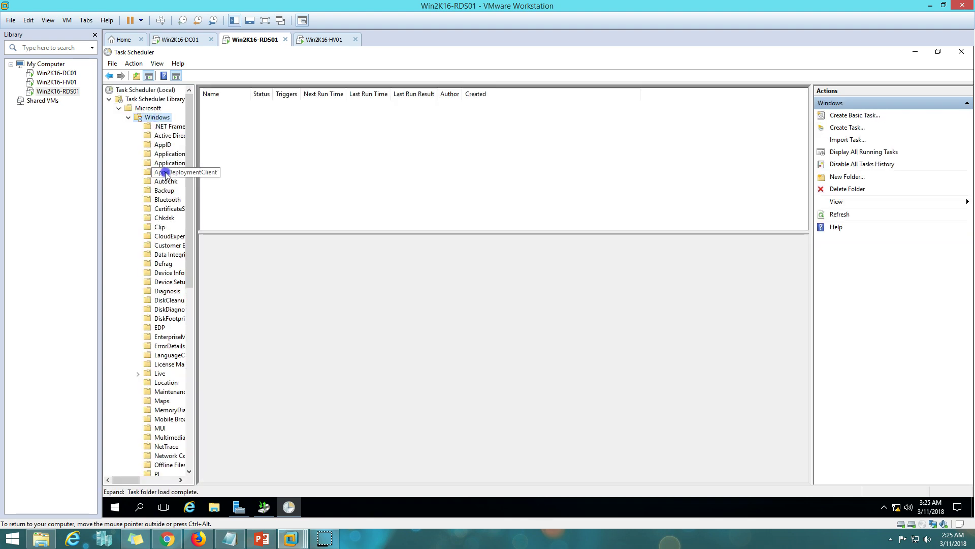
{"action": "key", "text": "w"}
{"action": "key", "text": "w"}
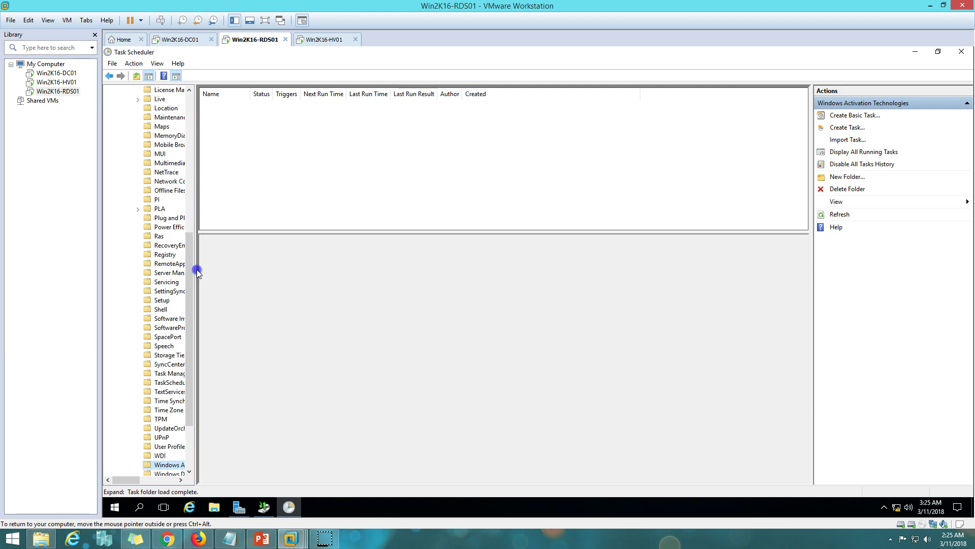
{"action": "left_click_drag", "start_coordinate": [195, 270], "coordinate": [229, 353]}
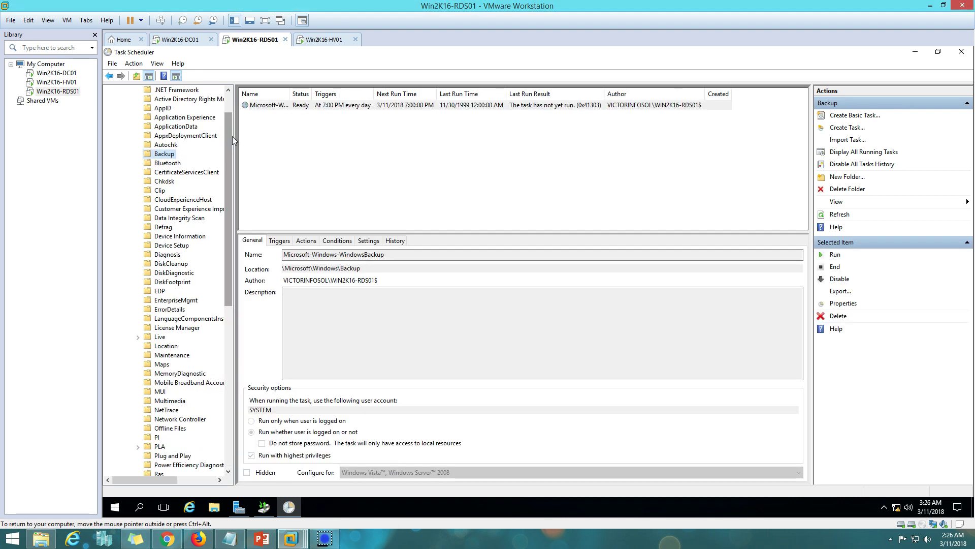
{"action": "scroll", "coordinate": [224, 139], "scroll_direction": "up", "scroll_amount": 2}
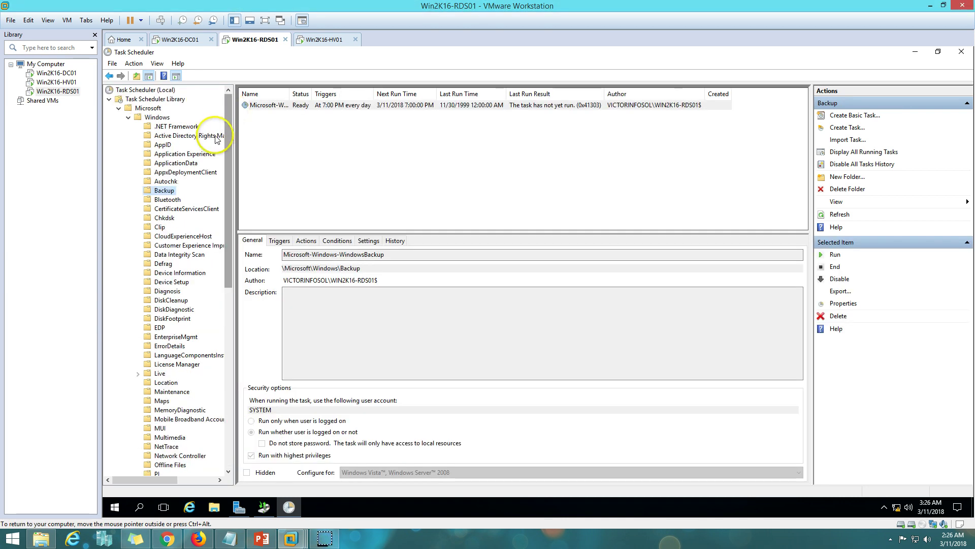
Widen the task Name column, open the properties of the Microsoft-Windows-WindowsBackup task, and select its daily trigger
{"action": "left_click", "coordinate": [315, 105]}
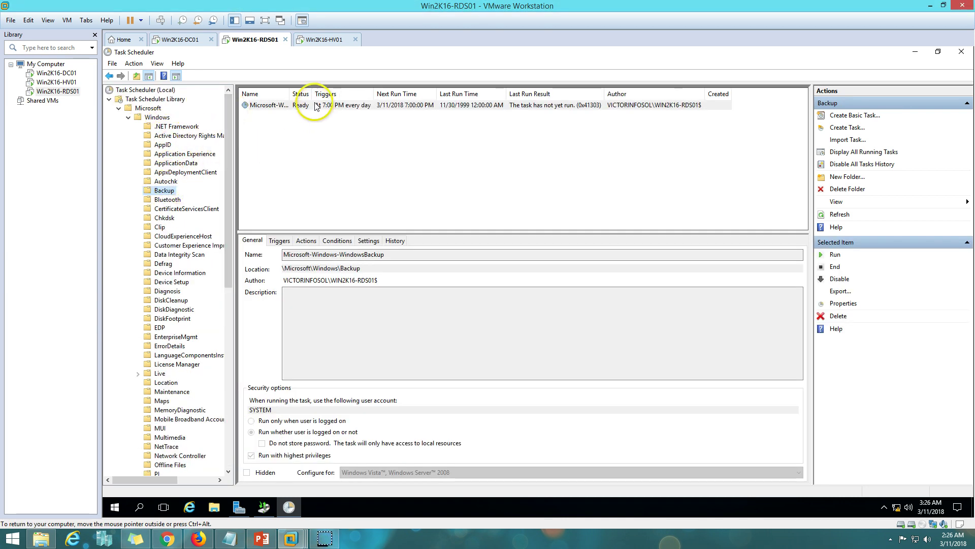
{"action": "double_click", "coordinate": [290, 94]}
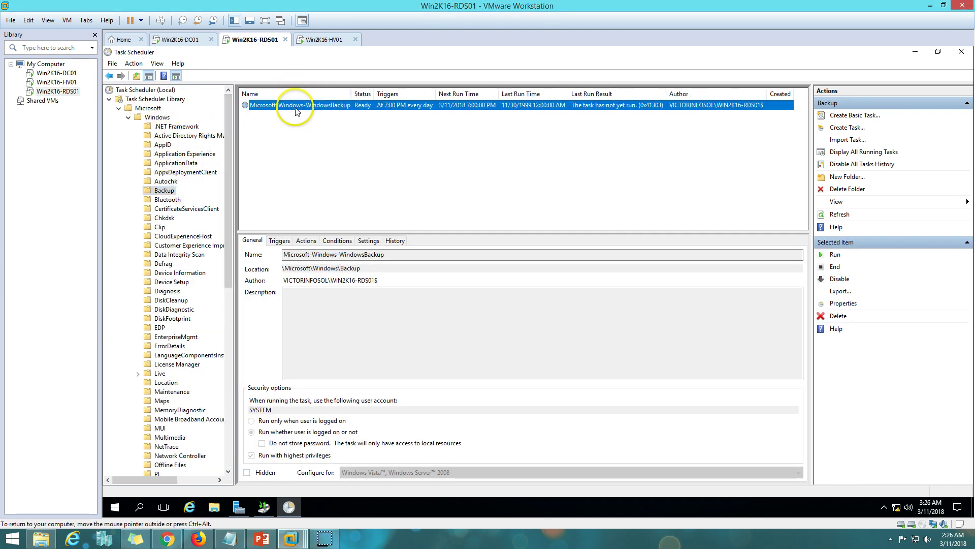
{"action": "right_click", "coordinate": [346, 104]}
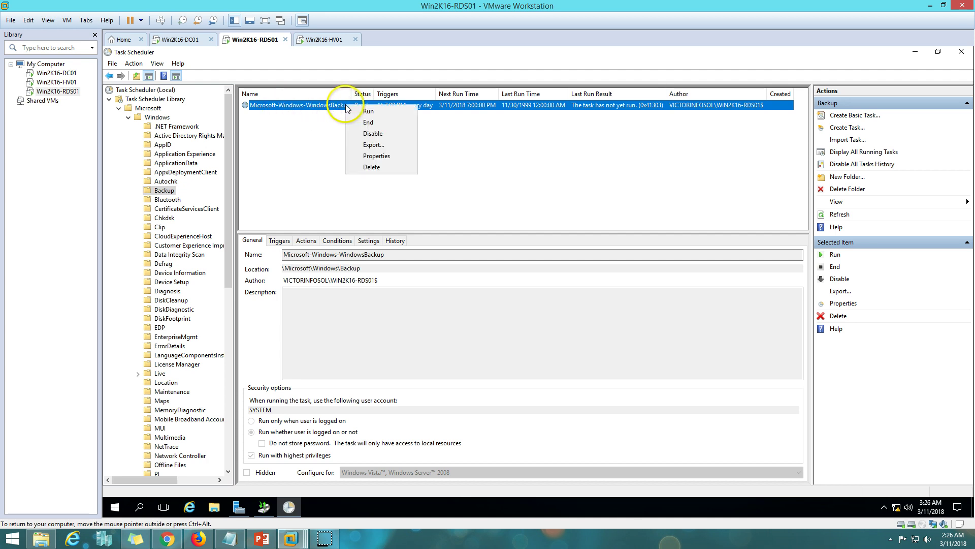
{"action": "left_click", "coordinate": [379, 156]}
{"action": "left_click_drag", "start_coordinate": [404, 160], "coordinate": [477, 168]}
{"action": "double_click", "coordinate": [403, 215]}
{"action": "left_click_drag", "start_coordinate": [380, 216], "coordinate": [325, 216]}
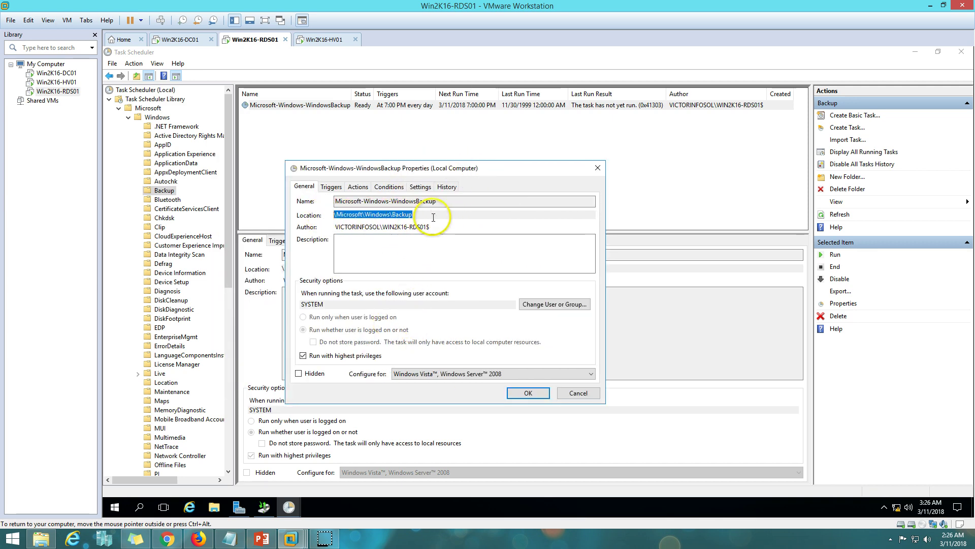
{"action": "left_click", "coordinate": [327, 186]}
{"action": "left_click", "coordinate": [415, 237]}
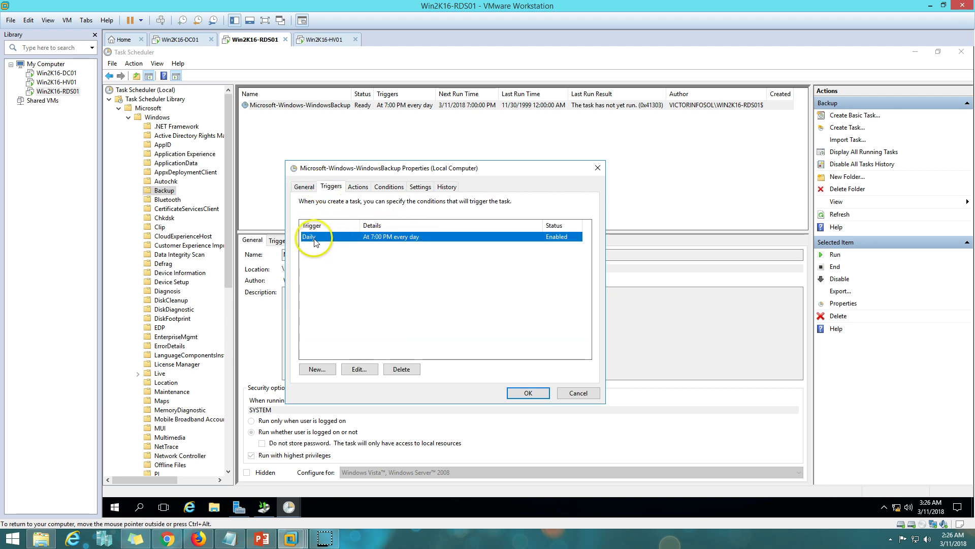
Open the daily 7:00 PM trigger for editing, try a recurrence of every 2 days, and set it back to 1 day
{"action": "left_click", "coordinate": [364, 370]}
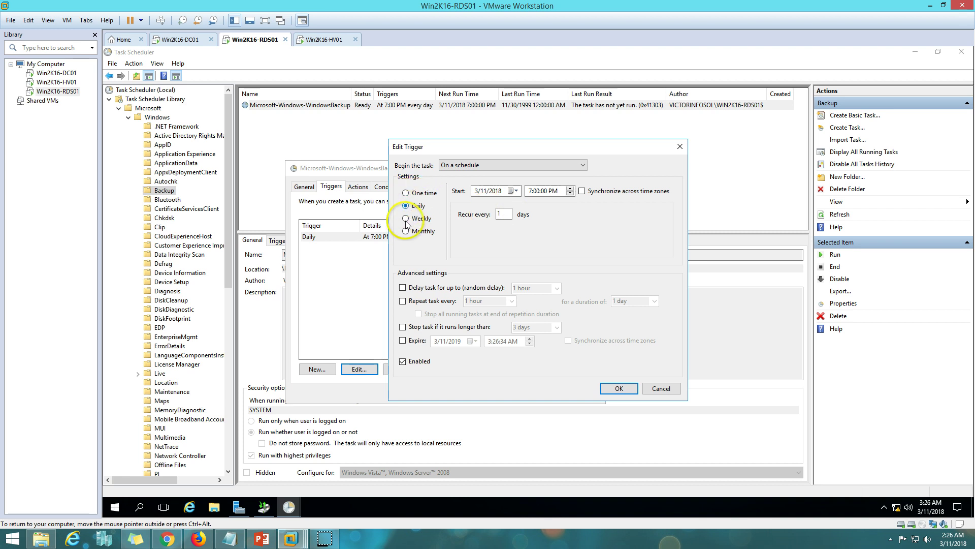
{"action": "left_click_drag", "start_coordinate": [509, 216], "coordinate": [493, 211]}
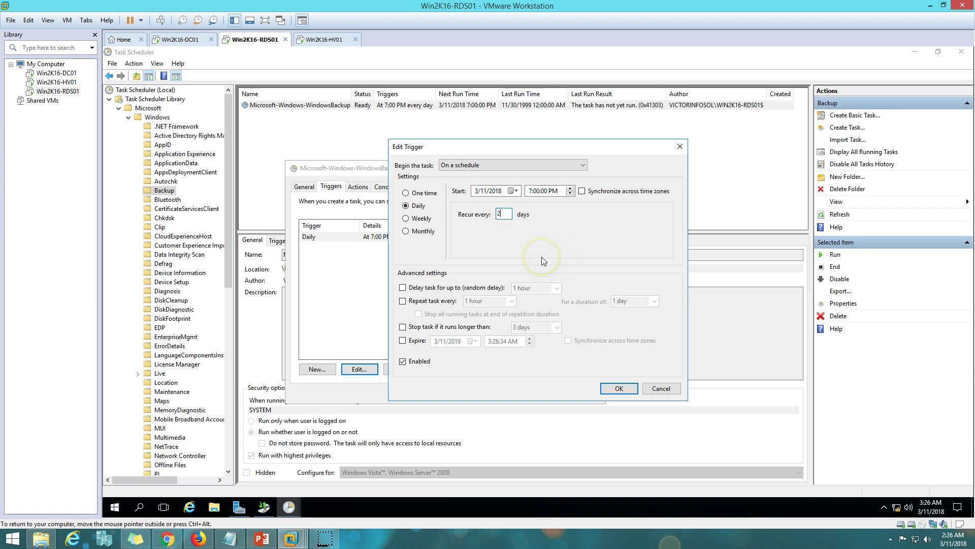
{"action": "left_click", "coordinate": [509, 213]}
{"action": "left_click_drag", "start_coordinate": [509, 214], "coordinate": [489, 214]}
Look through the options for when the task begins, keep On a schedule, and confirm the trigger
{"action": "left_click", "coordinate": [492, 166]}
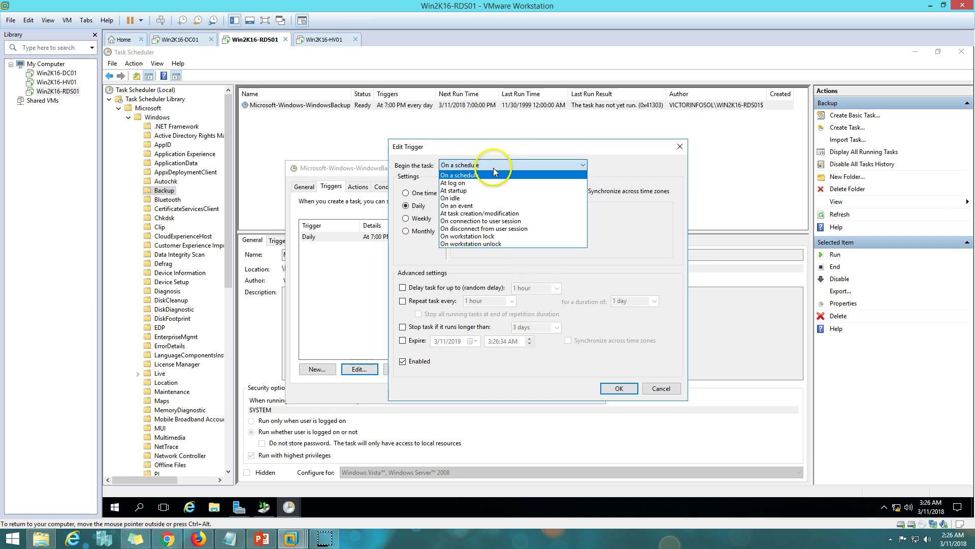
{"action": "left_click", "coordinate": [501, 257]}
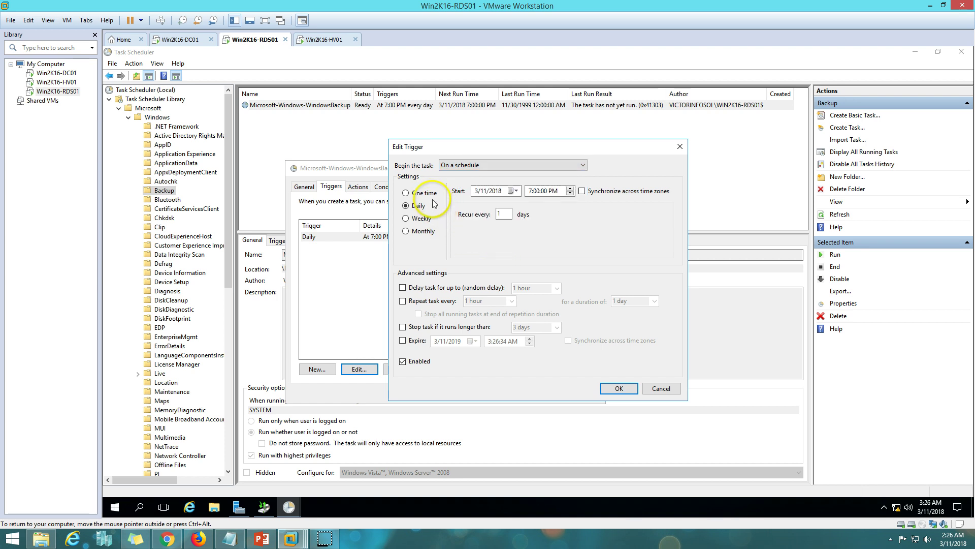
{"action": "left_click", "coordinate": [498, 229]}
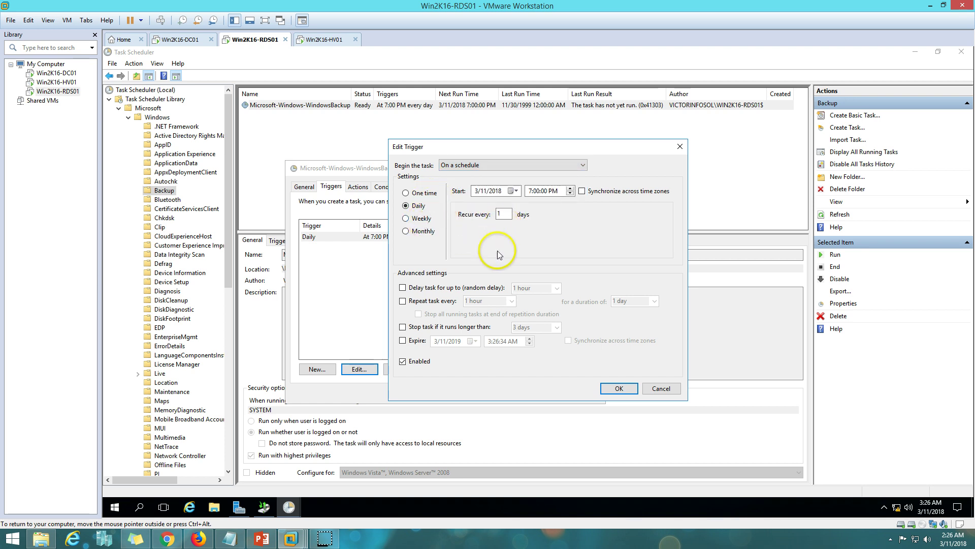
{"action": "left_click", "coordinate": [617, 389]}
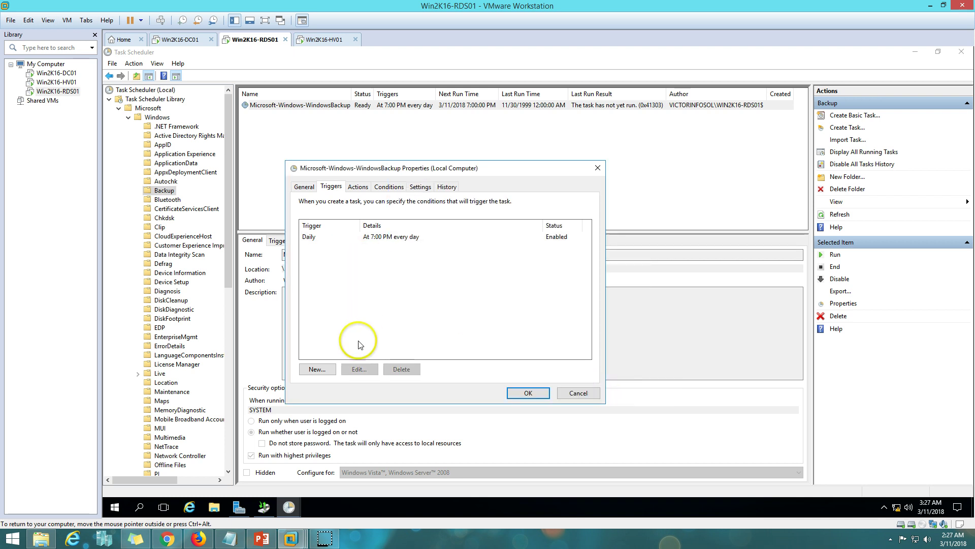
Add a second trigger to the backup task that runs daily at 7:00:00 AM, recurring every 1 day
{"action": "left_click", "coordinate": [330, 236]}
{"action": "left_click", "coordinate": [326, 371]}
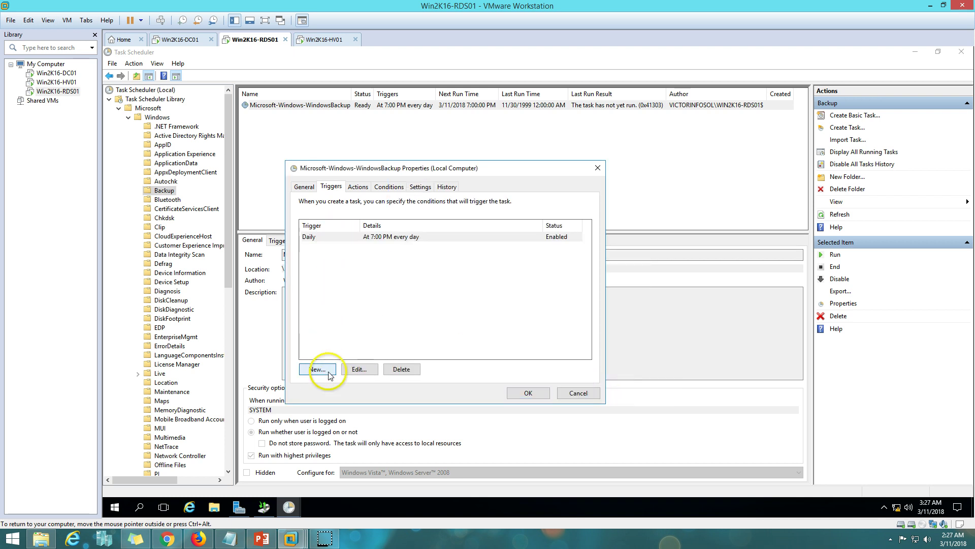
{"action": "left_click", "coordinate": [510, 166]}
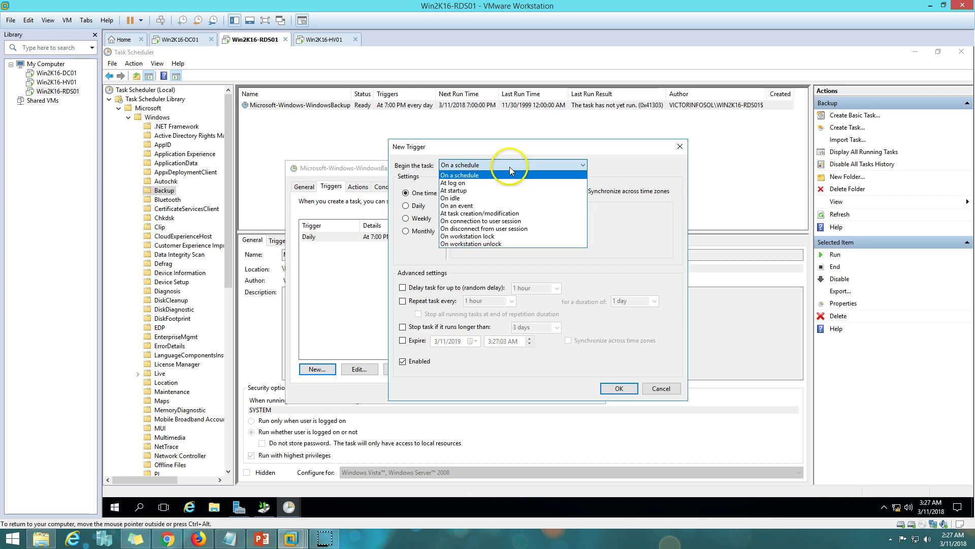
{"action": "left_click", "coordinate": [406, 209]}
{"action": "left_click", "coordinate": [416, 207]}
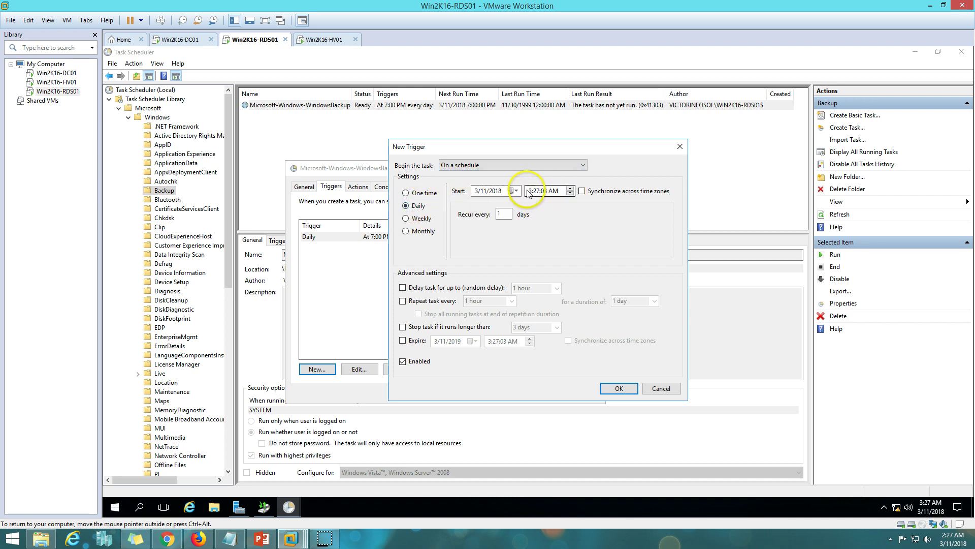
{"action": "left_click", "coordinate": [532, 194]}
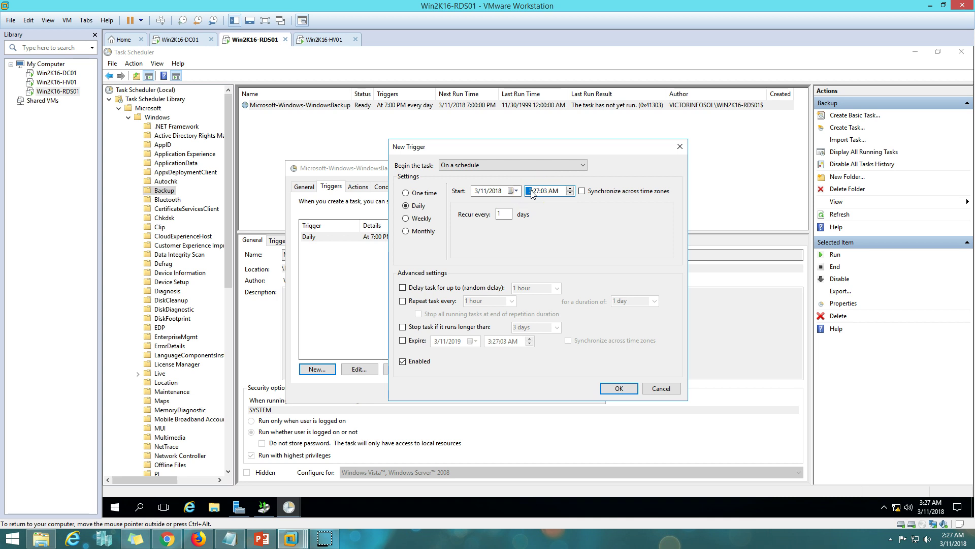
{"action": "left_click_drag", "start_coordinate": [540, 148], "coordinate": [633, 162]}
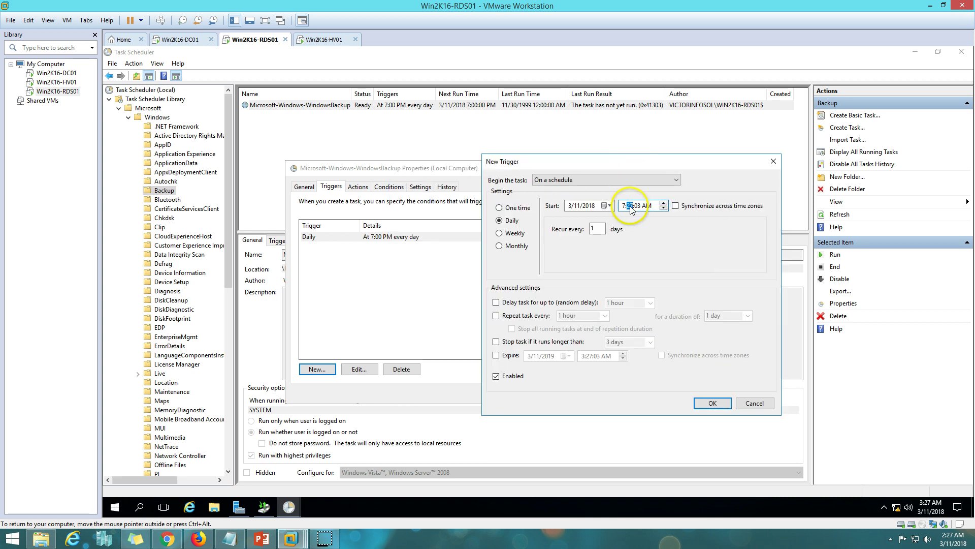
{"action": "type", "text": "00:00"}
{"action": "left_click", "coordinate": [713, 403]}
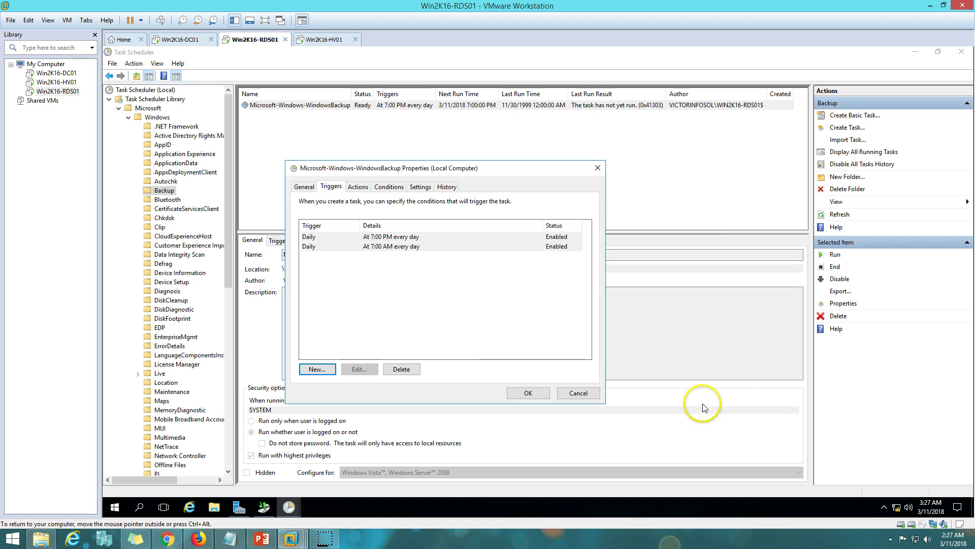
{"action": "left_click", "coordinate": [390, 238]}
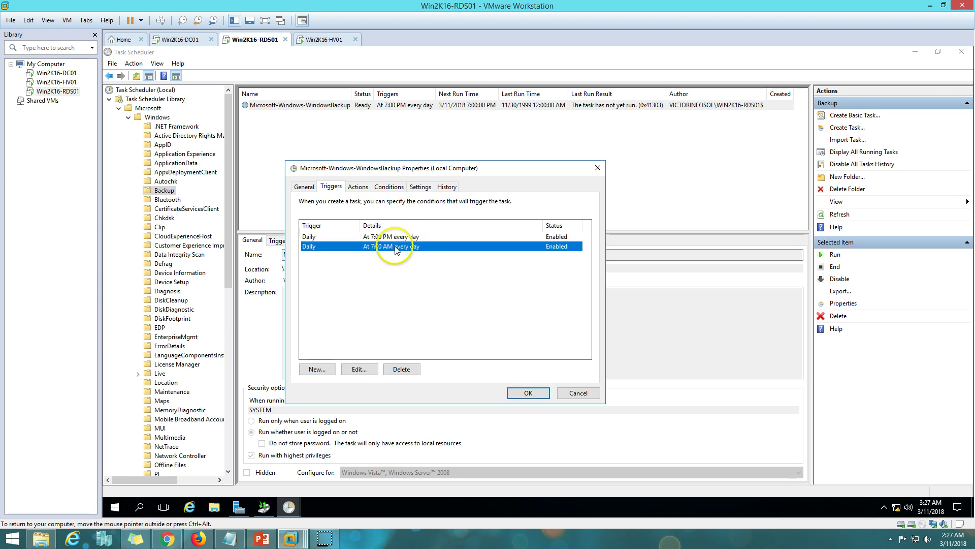
Check the 7:00 AM and 7:00 PM triggers, save the backup task's properties, and switch back to Windows Server Backup
{"action": "left_click", "coordinate": [388, 246]}
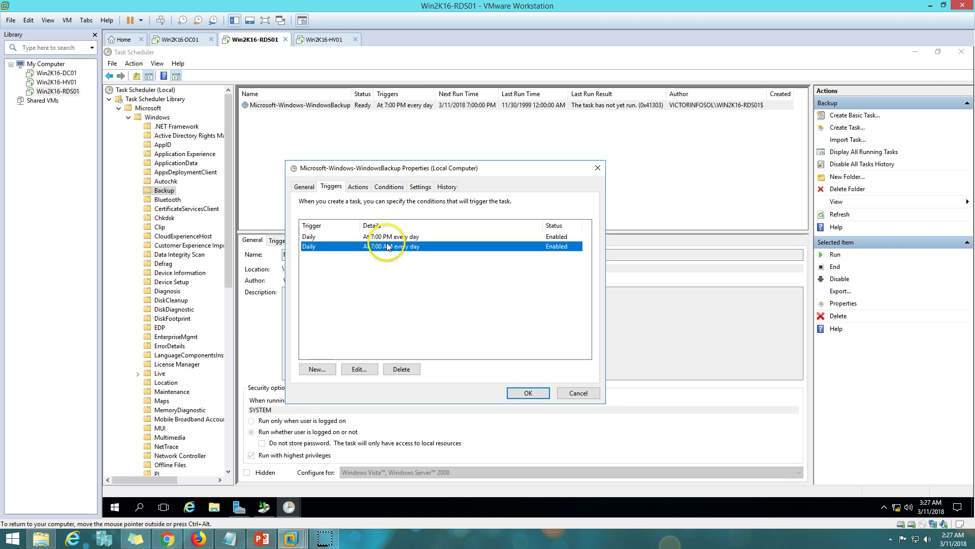
{"action": "left_click", "coordinate": [394, 237]}
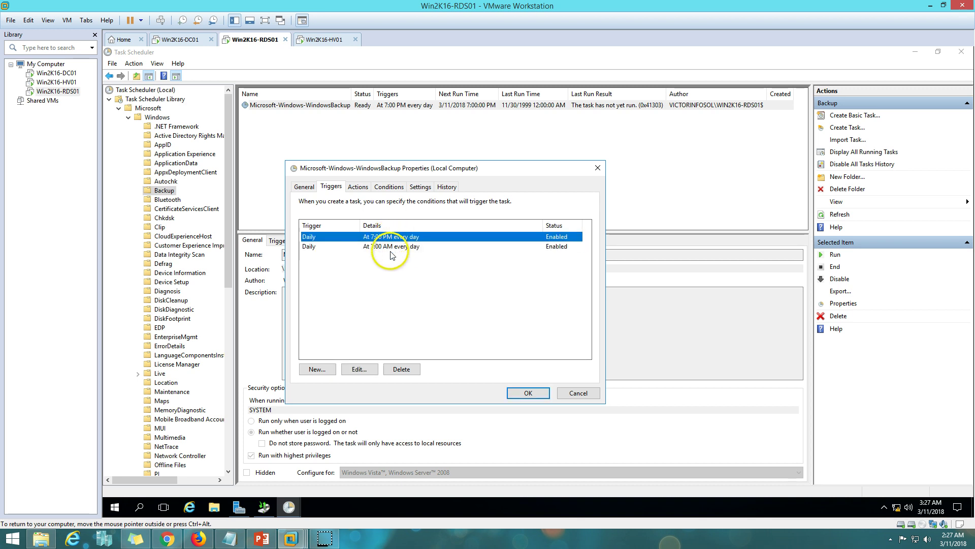
{"action": "left_click", "coordinate": [397, 237]}
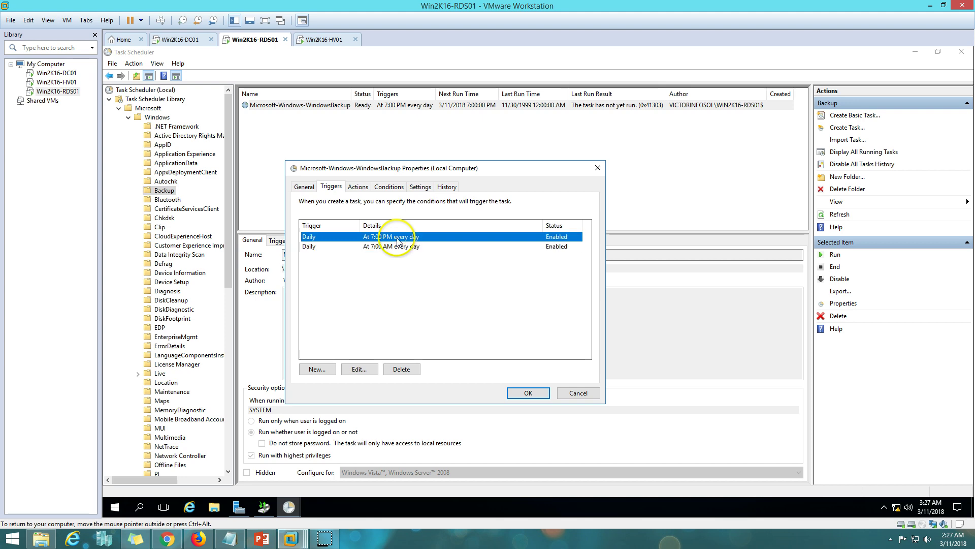
{"action": "left_click", "coordinate": [527, 392]}
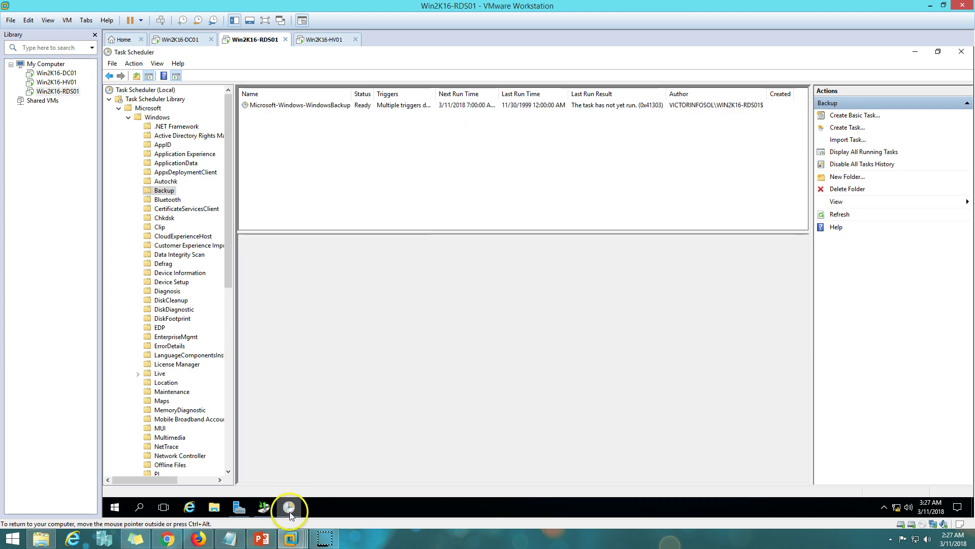
{"action": "left_click", "coordinate": [289, 507]}
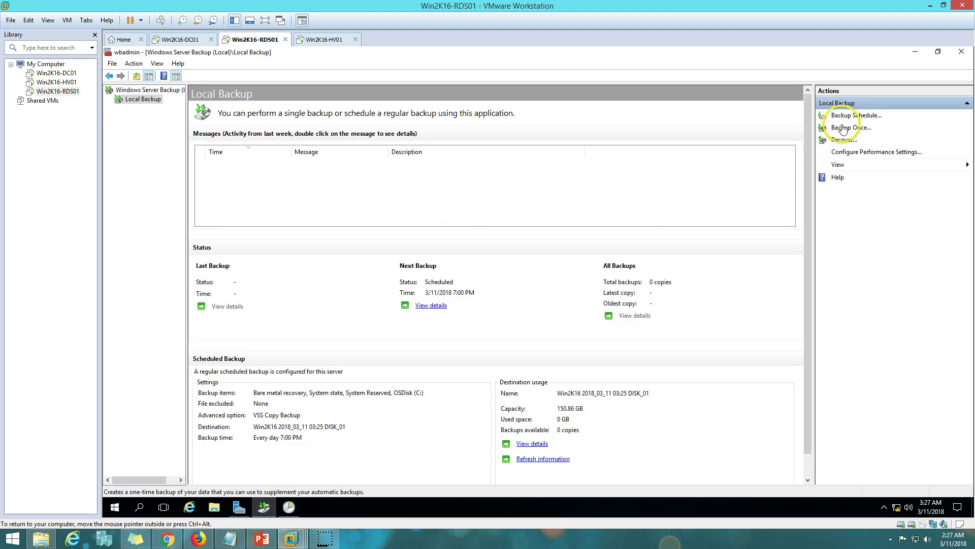
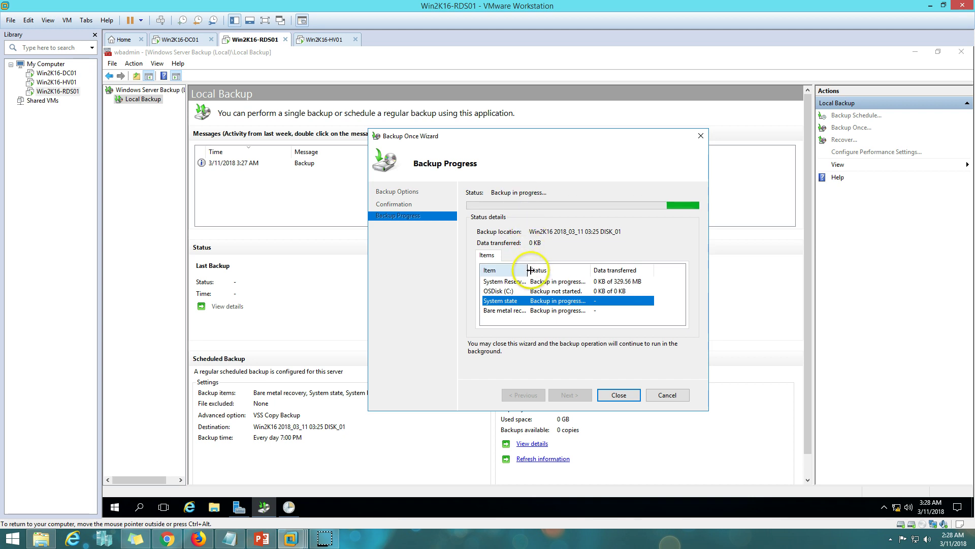
Widen the Item column in the backup progress list and check the status of OSDisk (C:)
{"action": "left_click_drag", "start_coordinate": [528, 270], "coordinate": [540, 270]}
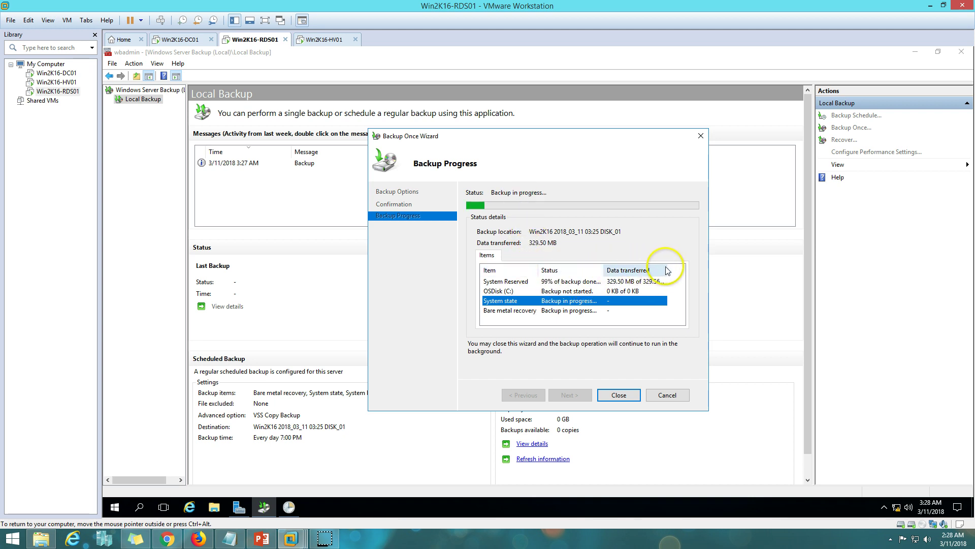
{"action": "left_click", "coordinate": [561, 290]}
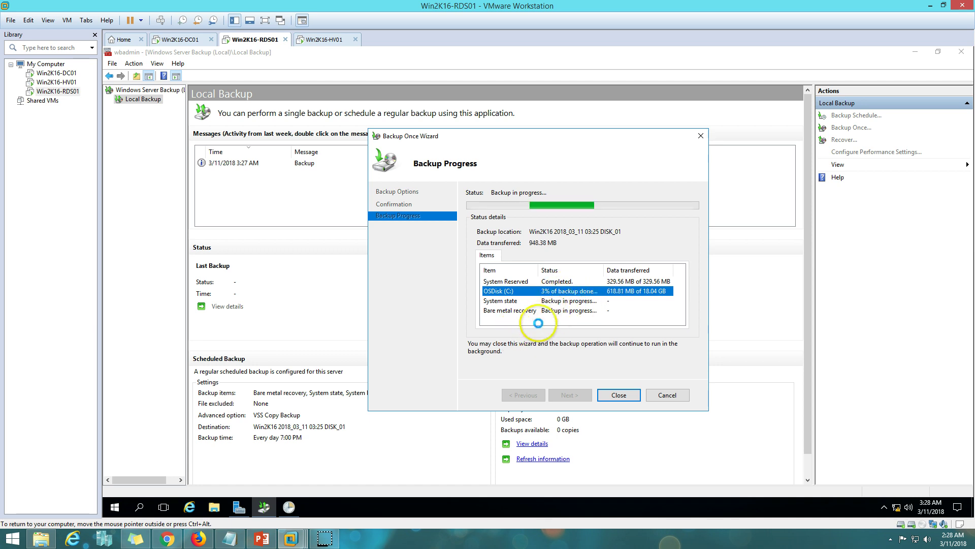
Open Disk Management in a maximized window and select the Win2K16 2018_03_11 03:25 DISK_01 volume on Disk 1
{"action": "right_click", "coordinate": [114, 507]}
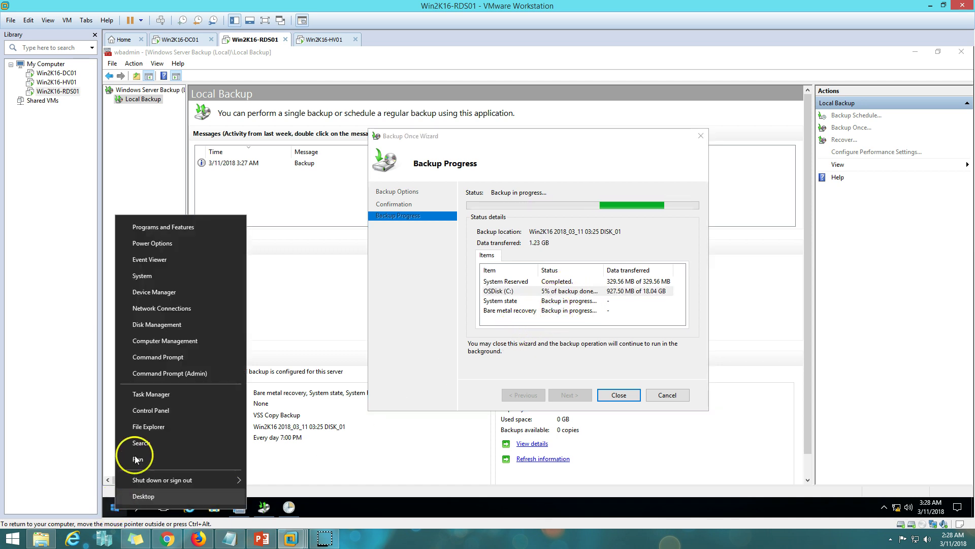
{"action": "left_click", "coordinate": [186, 323]}
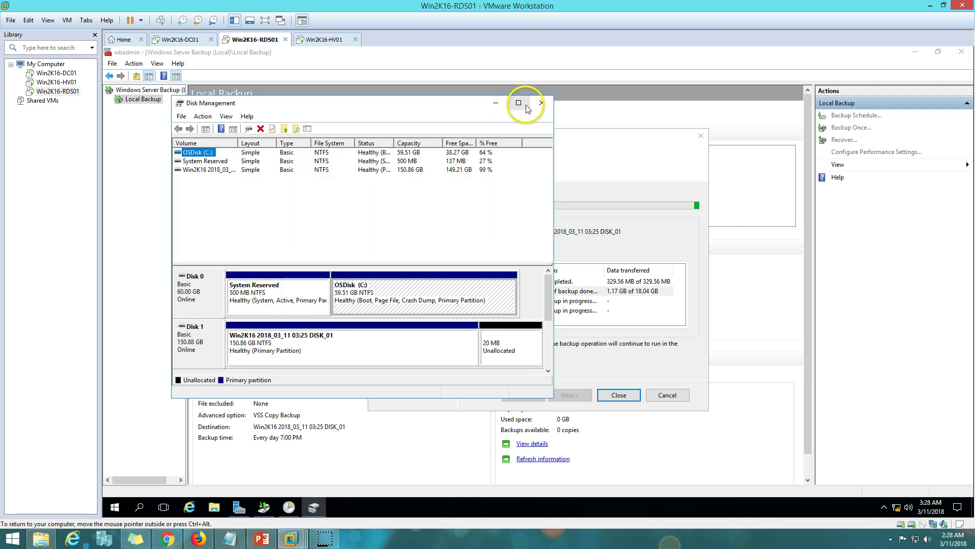
{"action": "left_click", "coordinate": [518, 103]}
{"action": "left_click", "coordinate": [294, 299]}
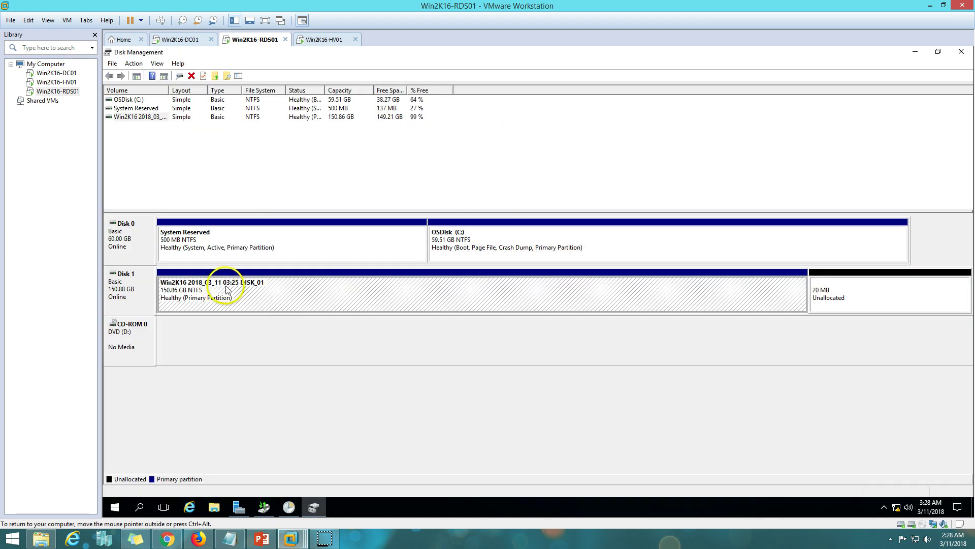
Assign drive letter V to the backup volume on Disk 1
{"action": "right_click", "coordinate": [282, 287]}
{"action": "left_click", "coordinate": [320, 332]}
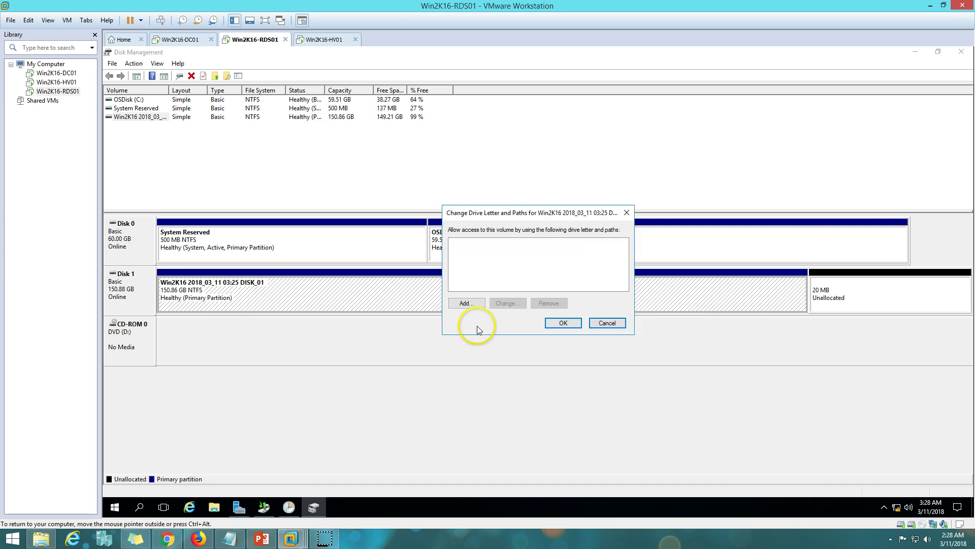
{"action": "left_click", "coordinate": [466, 303]}
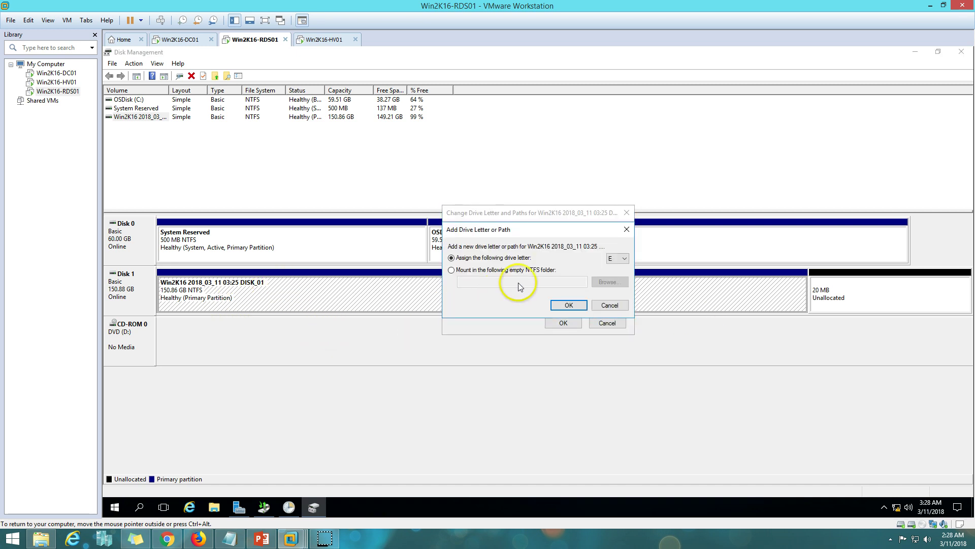
{"action": "left_click", "coordinate": [623, 264]}
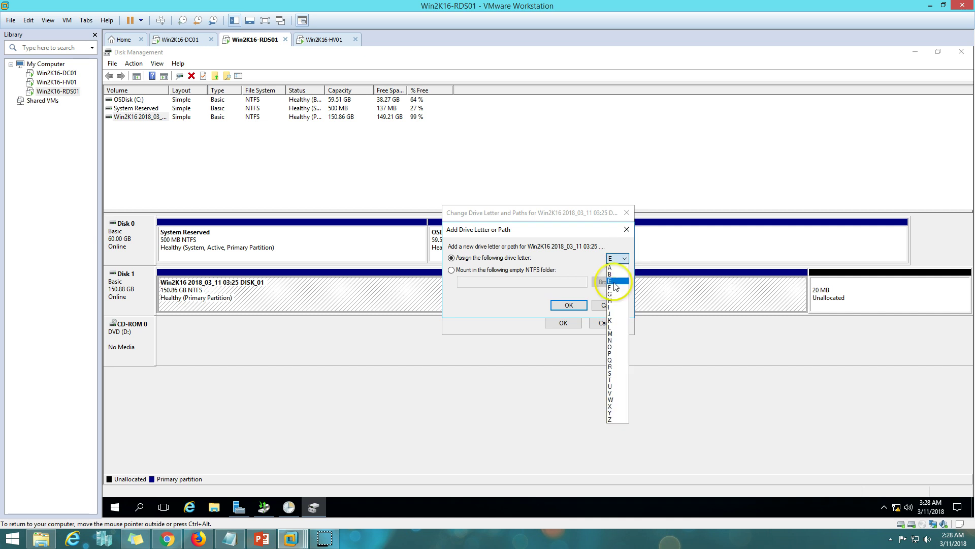
{"action": "left_click", "coordinate": [614, 394]}
{"action": "left_click", "coordinate": [569, 307]}
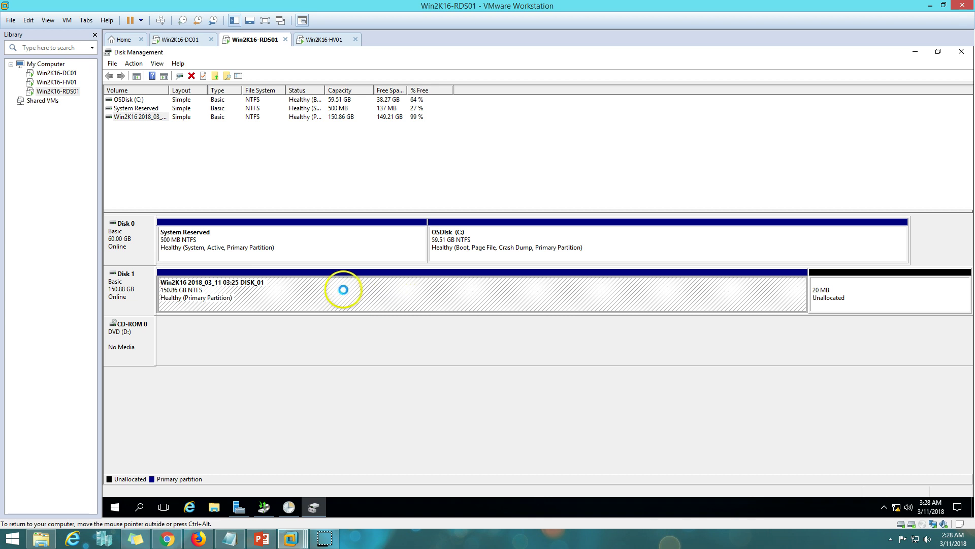
Minimize Disk Management and open the V: backup volume from This PC in File Explorer
{"action": "left_click", "coordinate": [313, 507]}
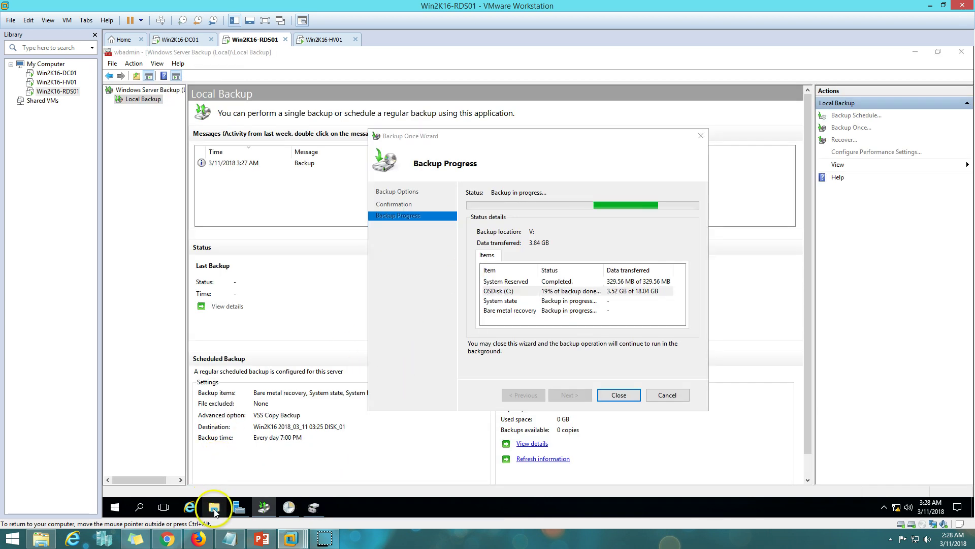
{"action": "left_click", "coordinate": [214, 507]}
{"action": "left_click", "coordinate": [135, 167]}
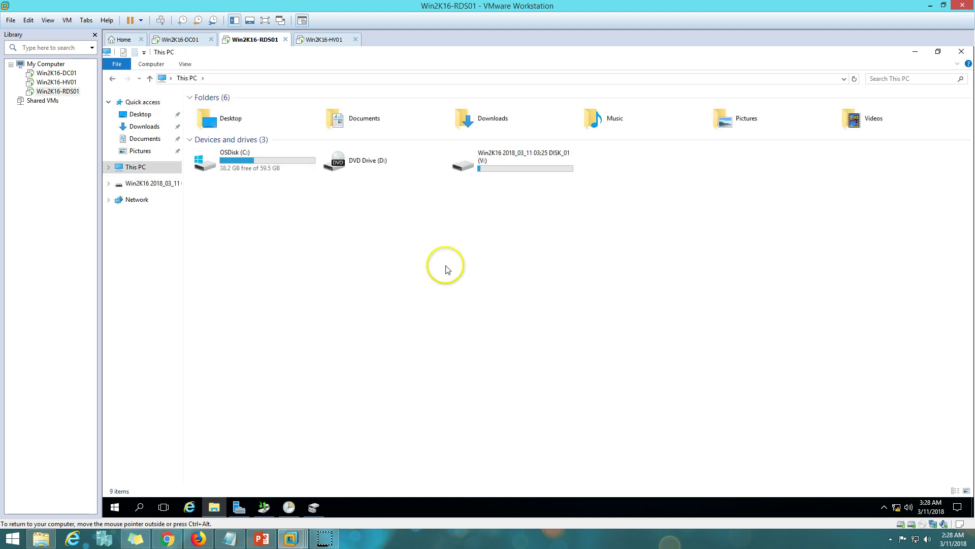
{"action": "double_click", "coordinate": [522, 164]}
{"action": "double_click", "coordinate": [218, 108]}
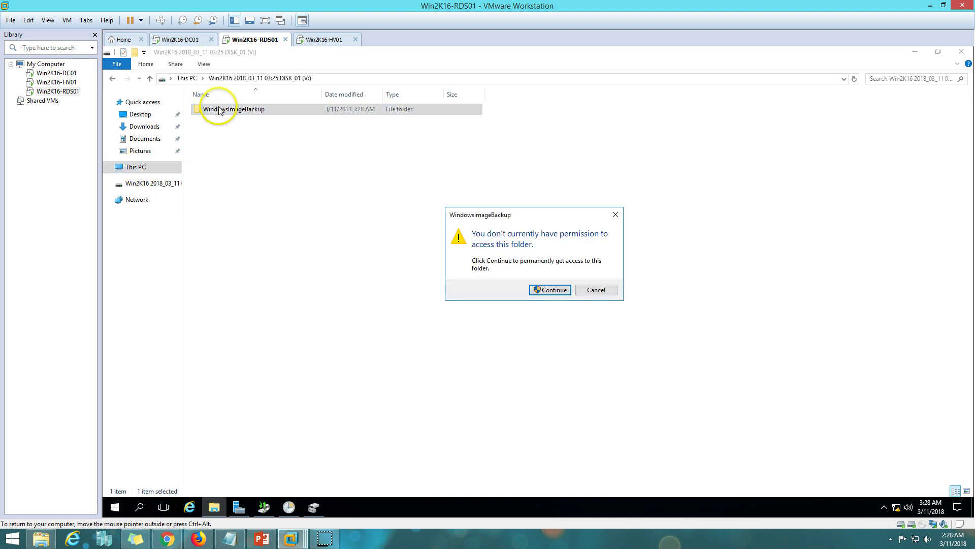
{"action": "left_click", "coordinate": [552, 293]}
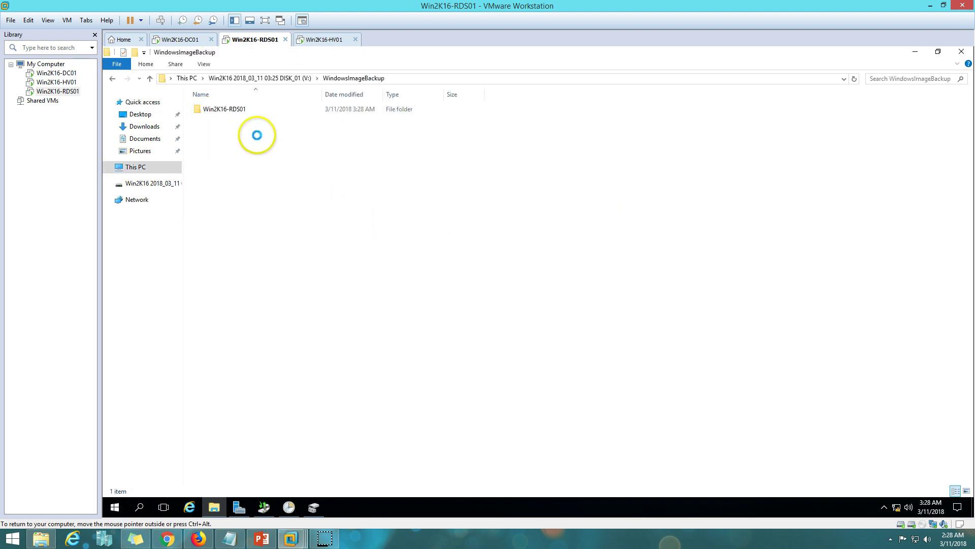
{"action": "double_click", "coordinate": [238, 110]}
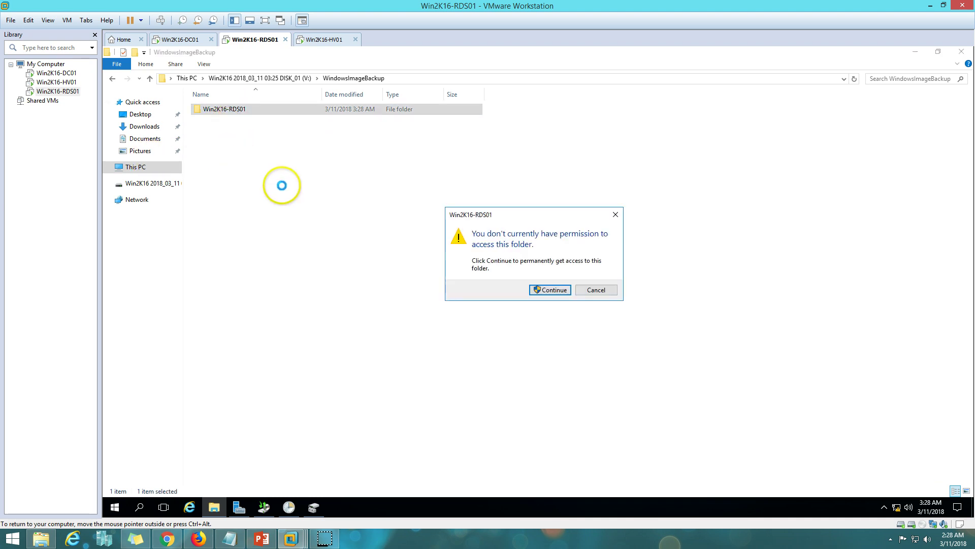
{"action": "left_click", "coordinate": [551, 292]}
{"action": "double_click", "coordinate": [236, 110]}
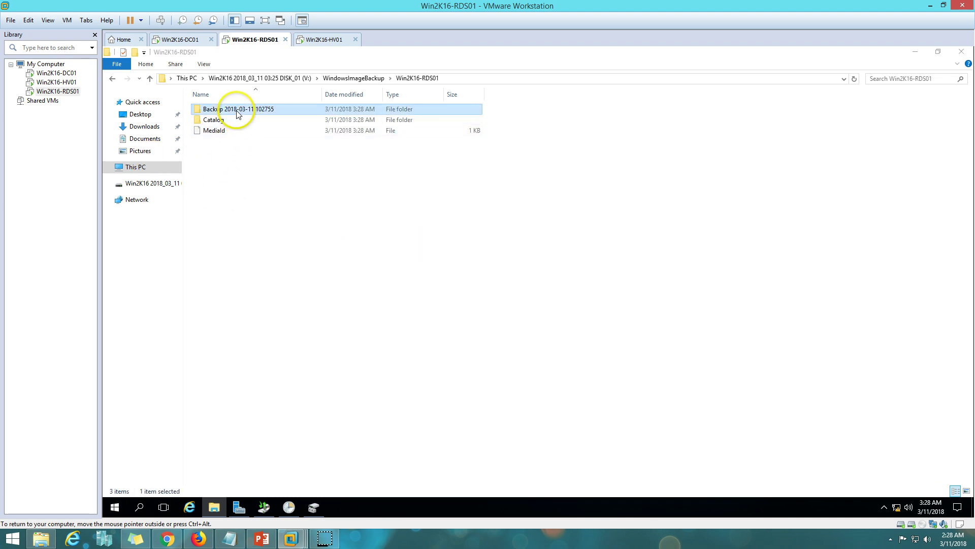
{"action": "left_click", "coordinate": [554, 290]}
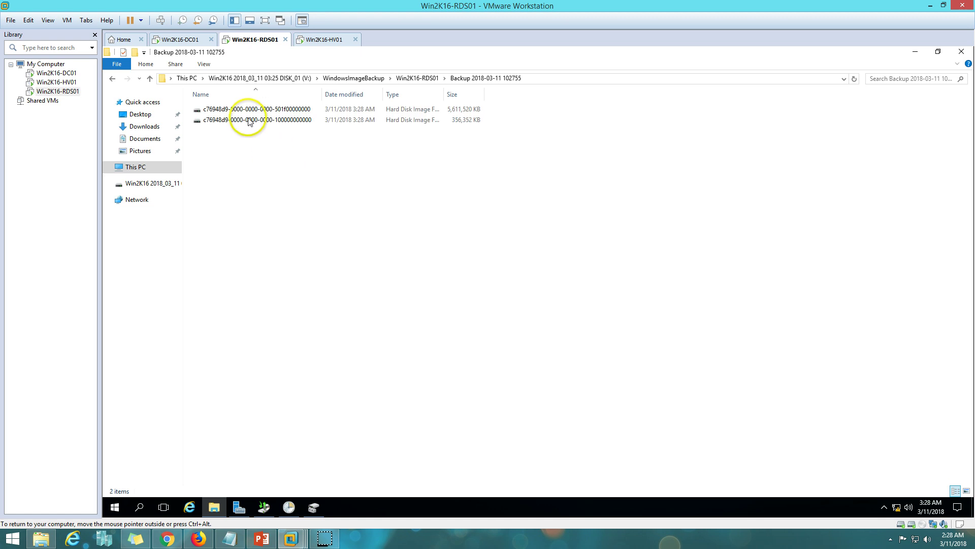
Inspect the hard disk image files with the Type column fitted to its contents, return to This PC, and close File Explorer
{"action": "left_click", "coordinate": [257, 111]}
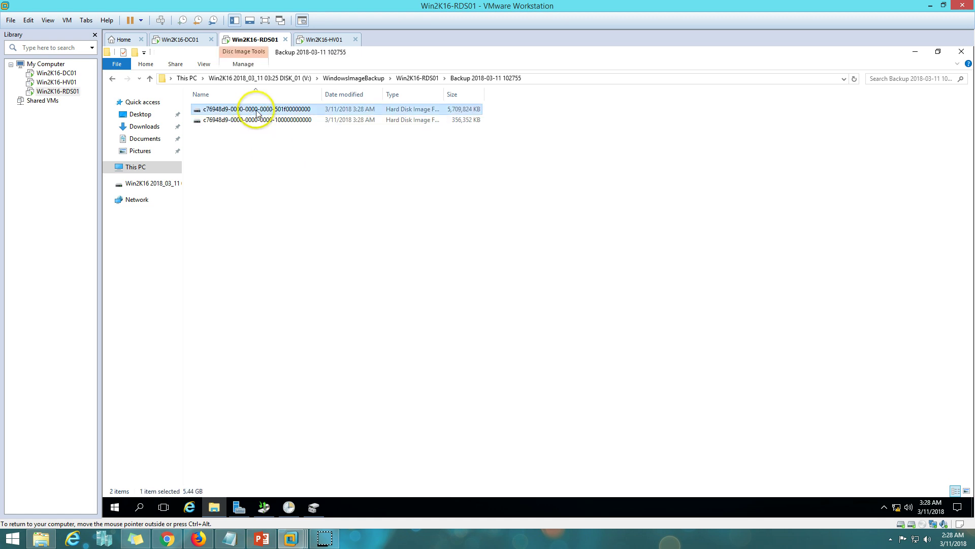
{"action": "double_click", "coordinate": [445, 90]}
{"action": "left_click", "coordinate": [450, 208]}
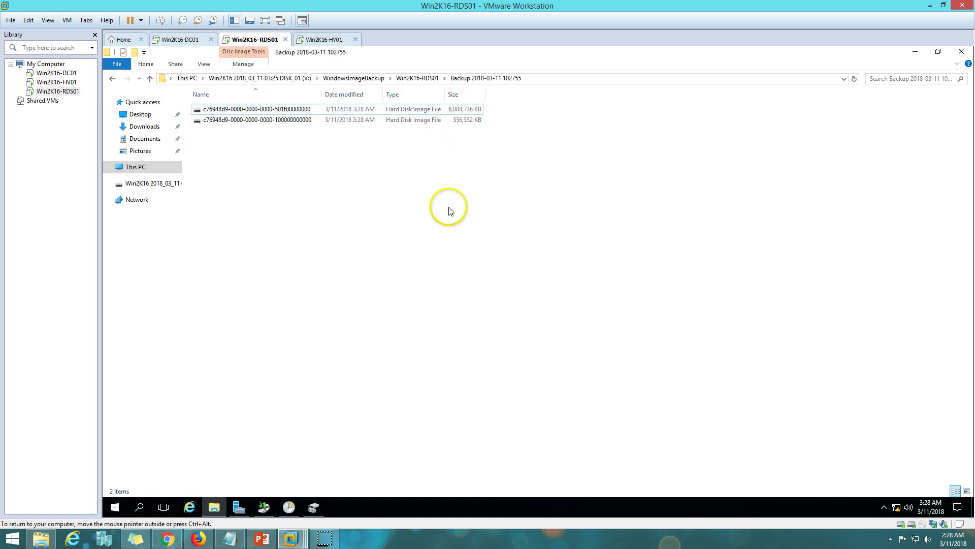
{"action": "left_click", "coordinate": [143, 170]}
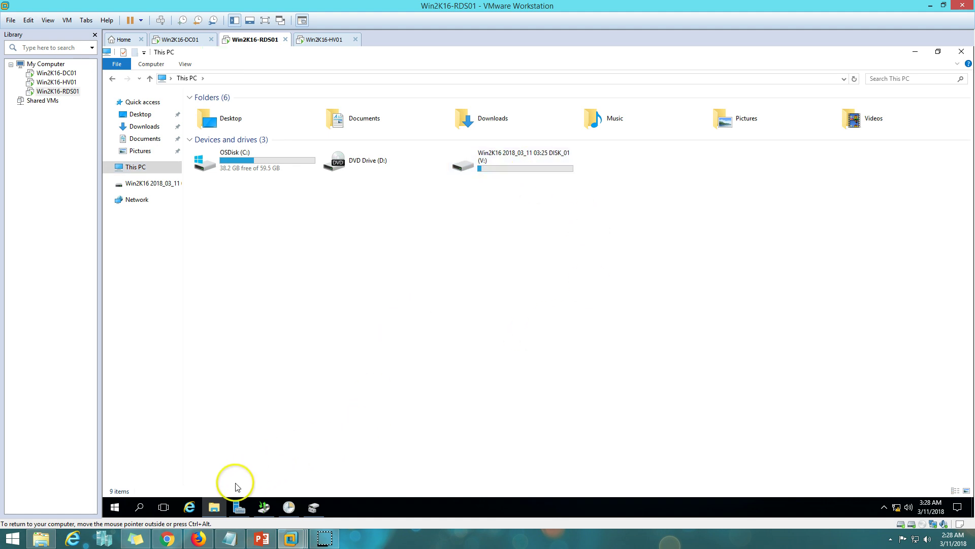
{"action": "right_click", "coordinate": [217, 507]}
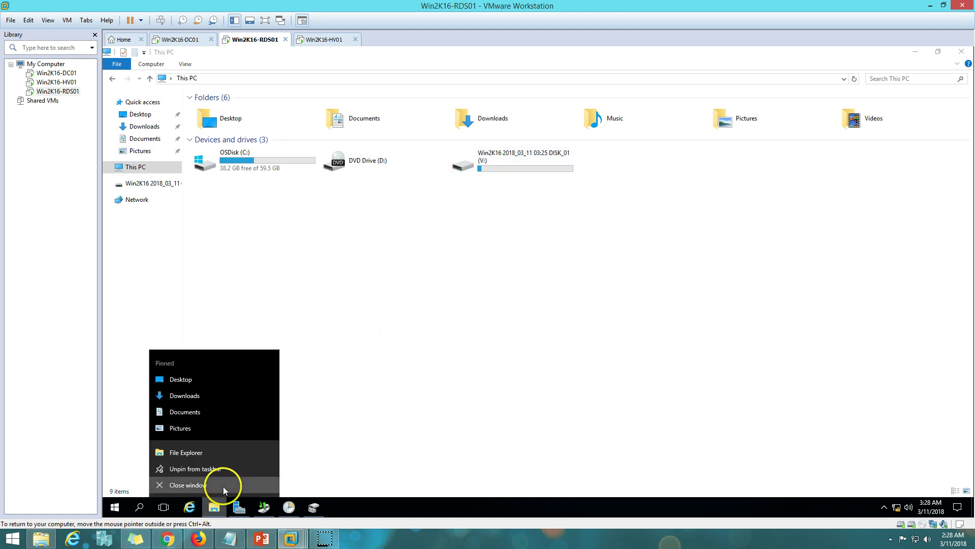
{"action": "left_click", "coordinate": [224, 486]}
Remove drive letter V from the backup volume on Disk 1 in Disk Management, accepting the confirmations
{"action": "left_click", "coordinate": [314, 507]}
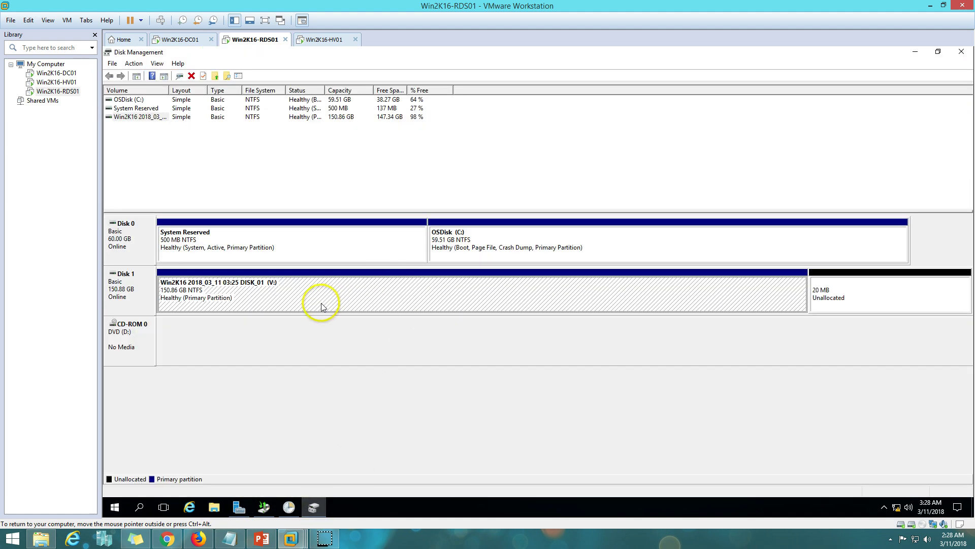
{"action": "right_click", "coordinate": [322, 304]}
{"action": "left_click", "coordinate": [372, 347]}
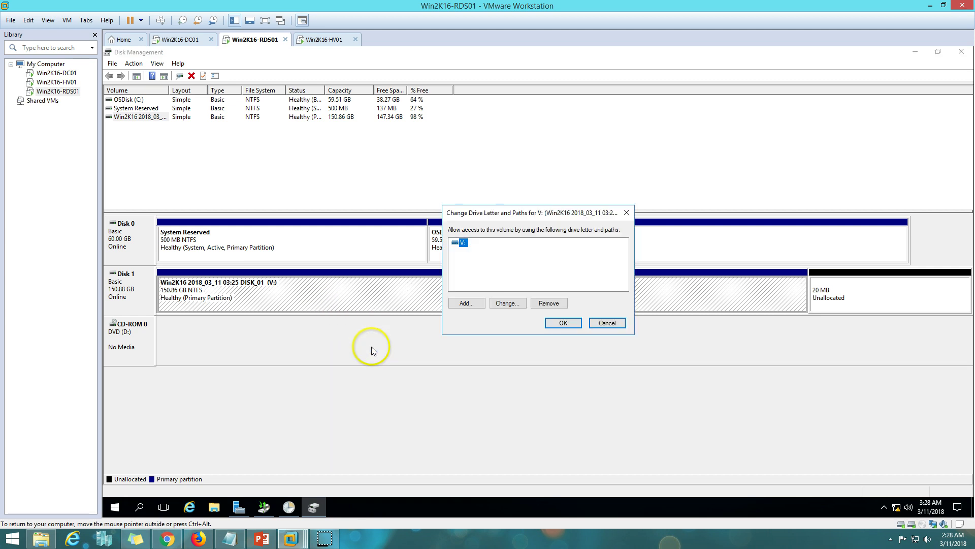
{"action": "left_click", "coordinate": [549, 304]}
{"action": "left_click", "coordinate": [570, 314]}
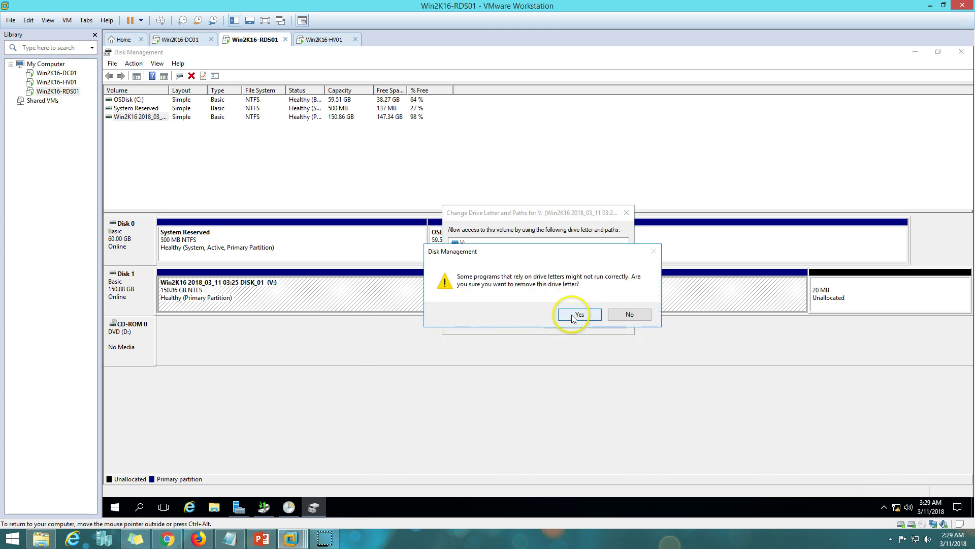
{"action": "left_click", "coordinate": [583, 337]}
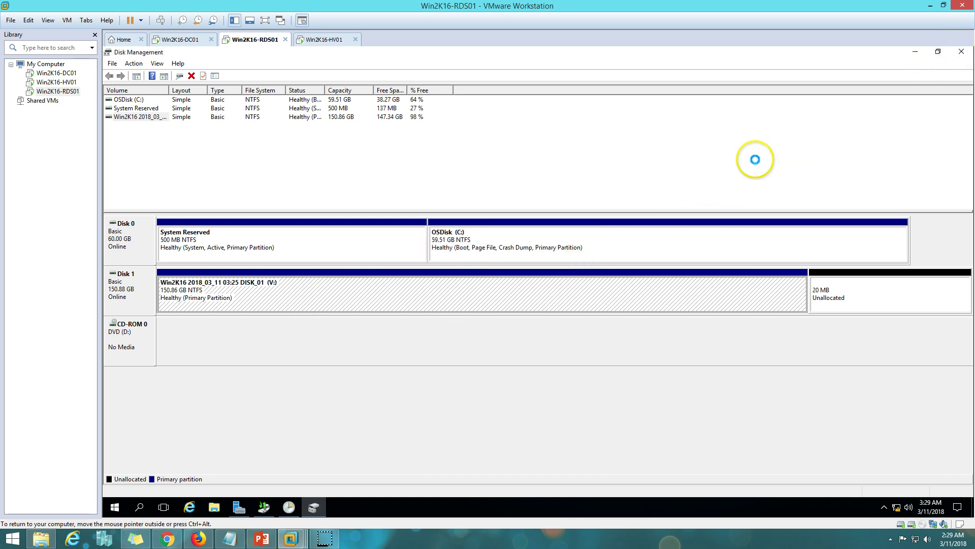
Check This PC in File Explorer for the backup volume, and close File Explorer and Disk Management
{"action": "left_click", "coordinate": [214, 507]}
{"action": "left_click", "coordinate": [134, 166]}
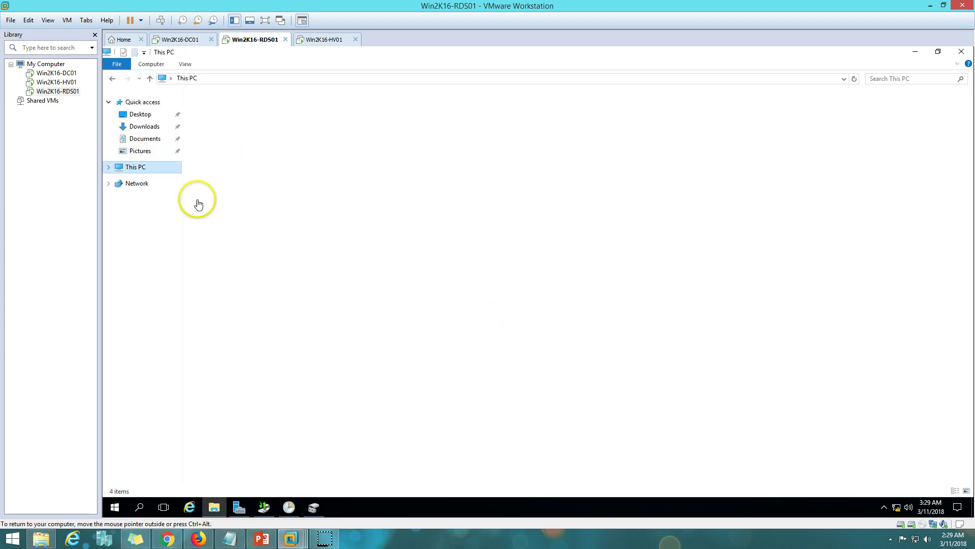
{"action": "left_click", "coordinate": [963, 52]}
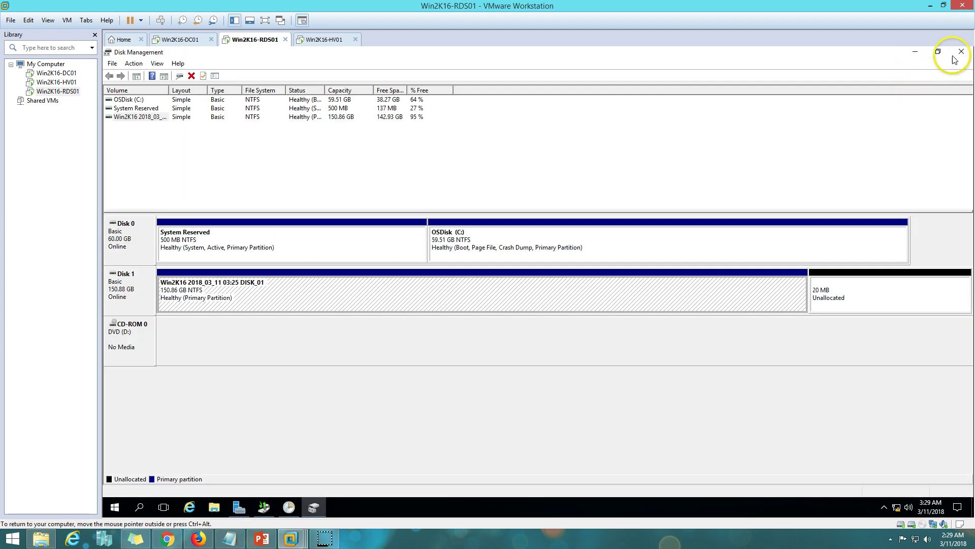
{"action": "left_click", "coordinate": [962, 51]}
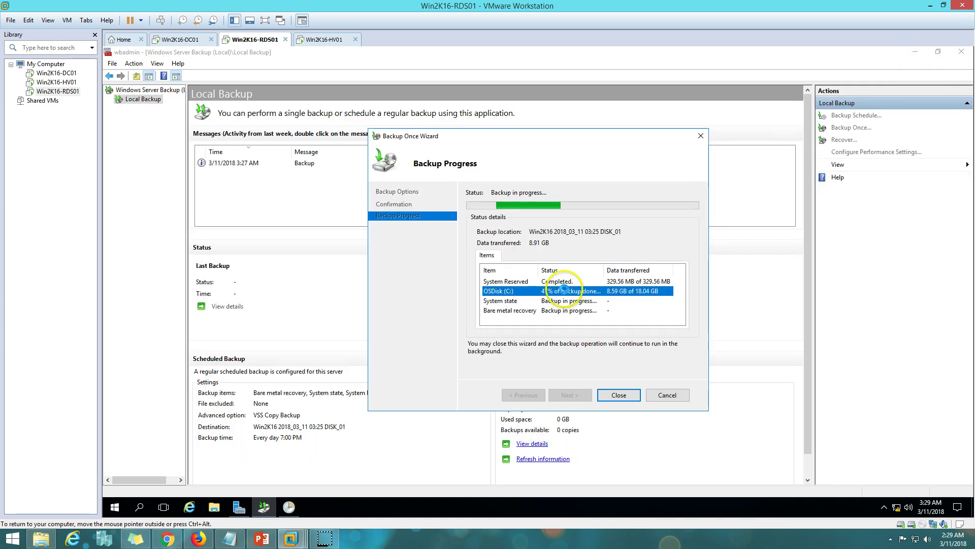
Select the System state item in the Backup Once Wizard and monitor the backup through to completion
{"action": "left_click", "coordinate": [620, 300]}
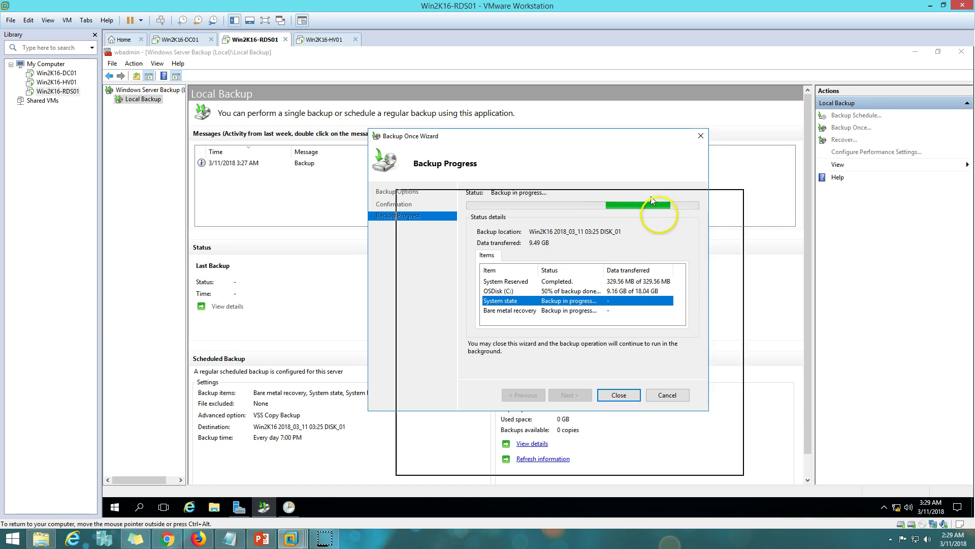
{"action": "left_click_drag", "start_coordinate": [653, 201], "coordinate": [691, 130]}
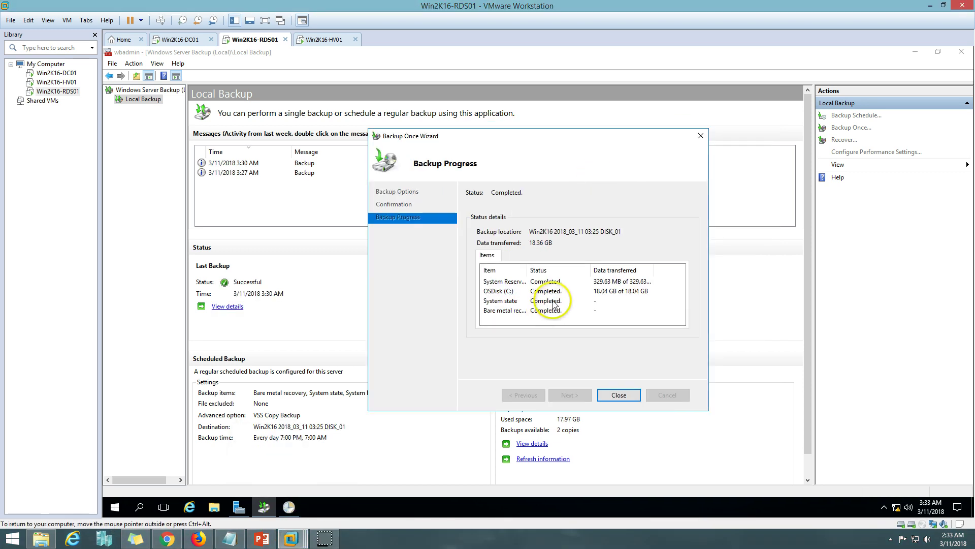
Review the completed backup items, dismiss the Backup Once Wizard, and close Windows Server Backup
{"action": "left_click", "coordinate": [546, 292]}
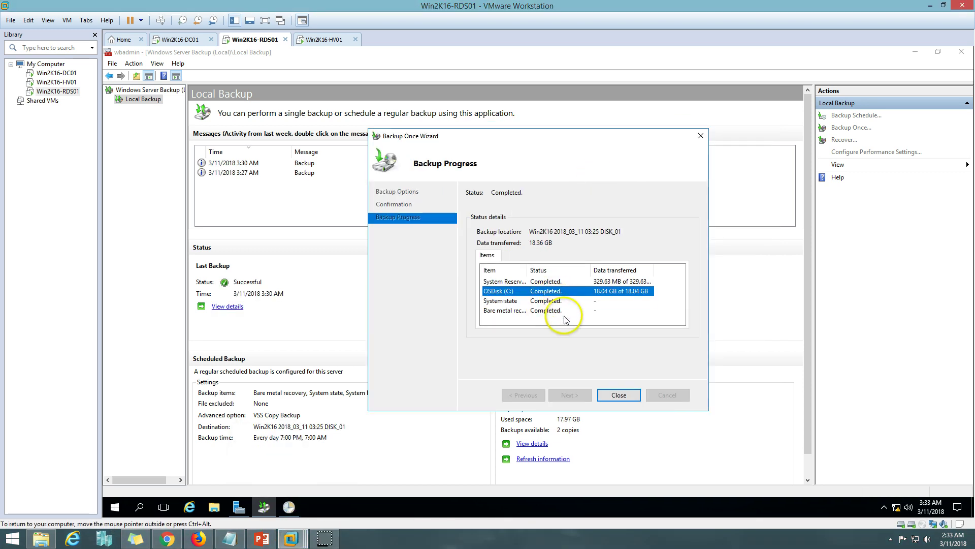
{"action": "left_click", "coordinate": [629, 400]}
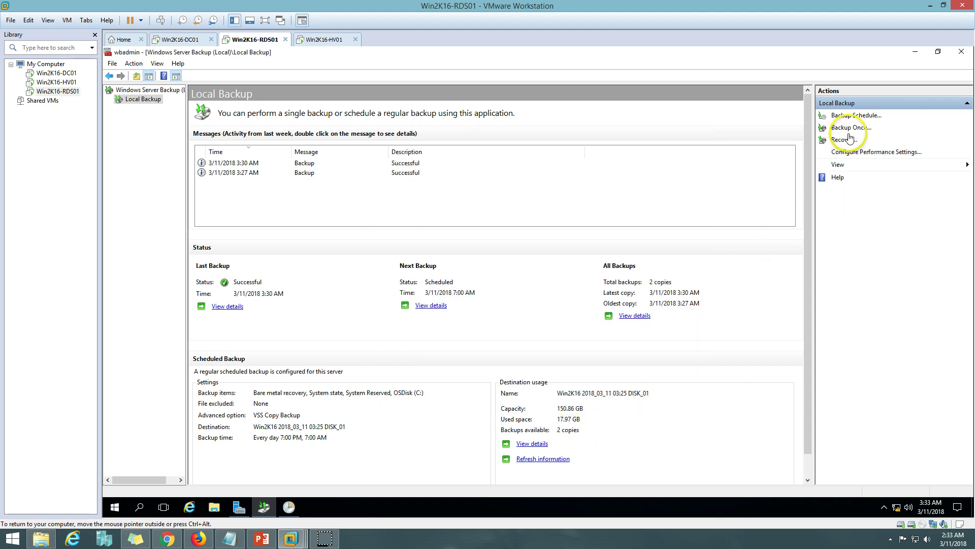
{"action": "left_click", "coordinate": [839, 165]}
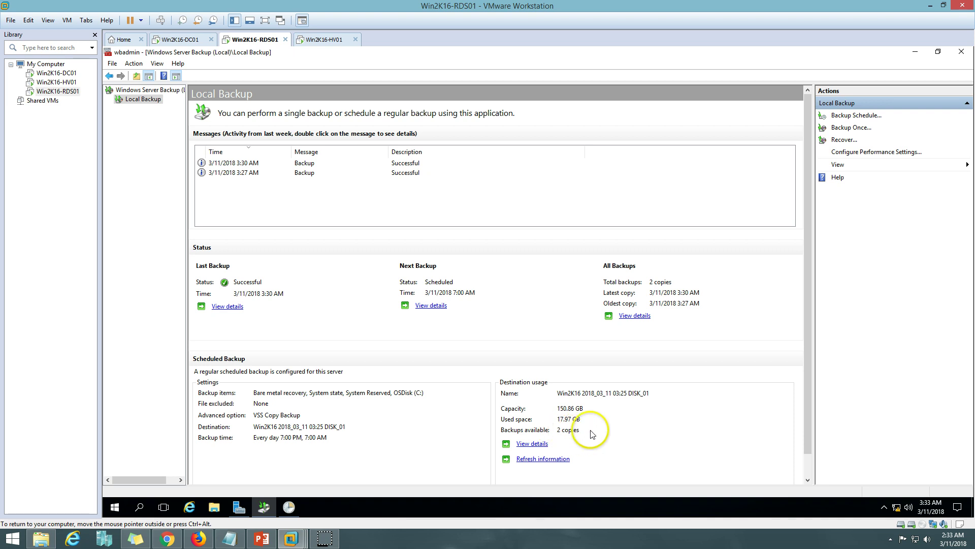
{"action": "left_click", "coordinate": [963, 54]}
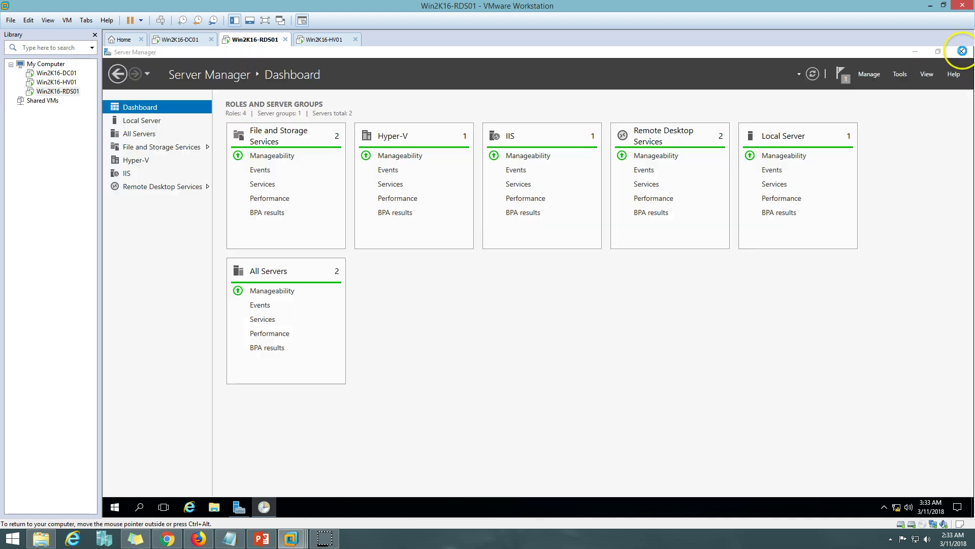
Power off the Win2K16-RDS01 virtual machine and accept the confirmation
{"action": "right_click", "coordinate": [249, 40]}
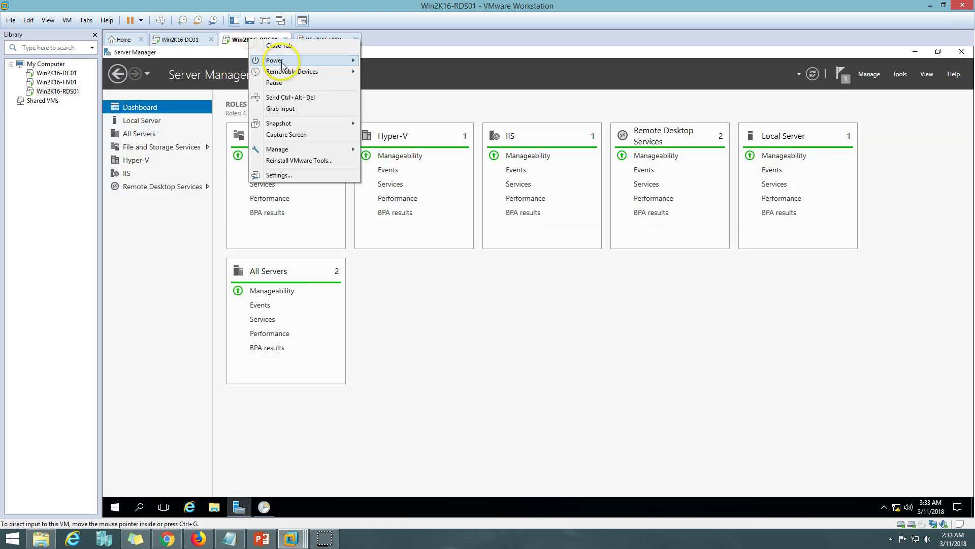
{"action": "mouse_move", "coordinate": [277, 60]}
{"action": "left_click", "coordinate": [397, 120]}
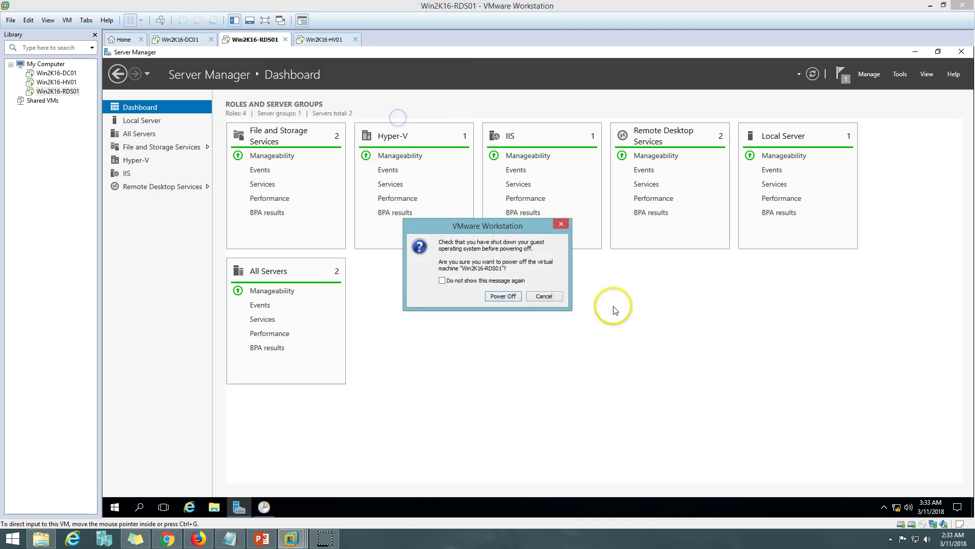
{"action": "left_click", "coordinate": [502, 293]}
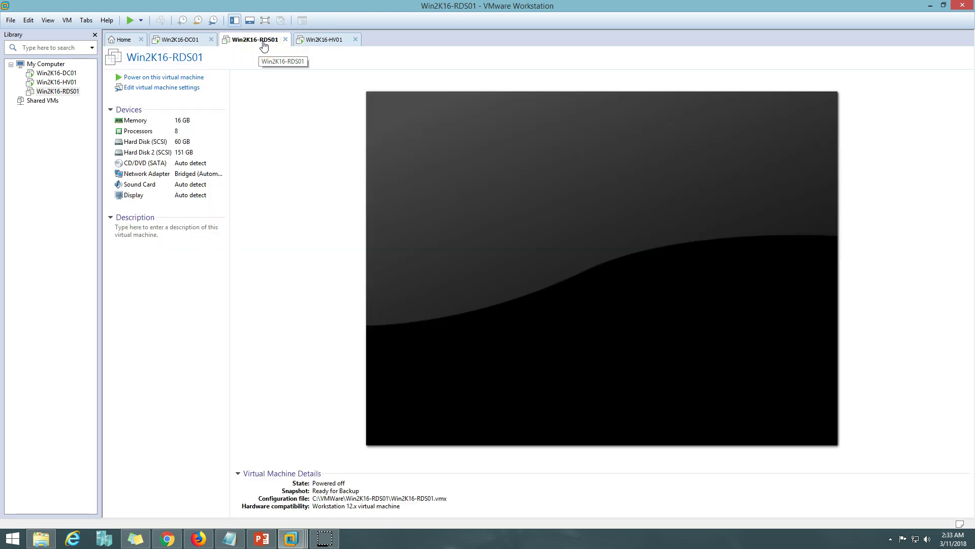
Remove the 60 GB SCSI hard disk from the Win2K16-RDS01 virtual machine settings and save the change
{"action": "left_click", "coordinate": [188, 90]}
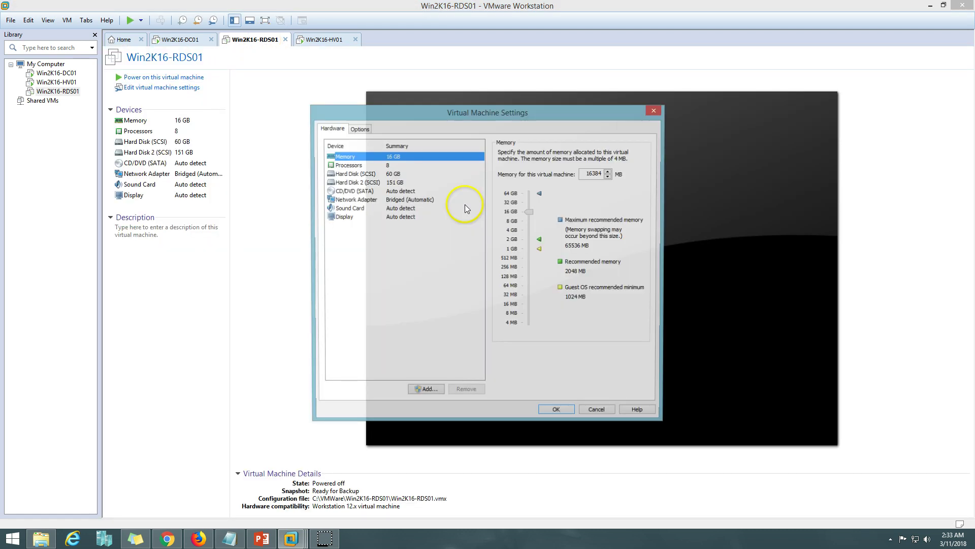
{"action": "left_click", "coordinate": [430, 173]}
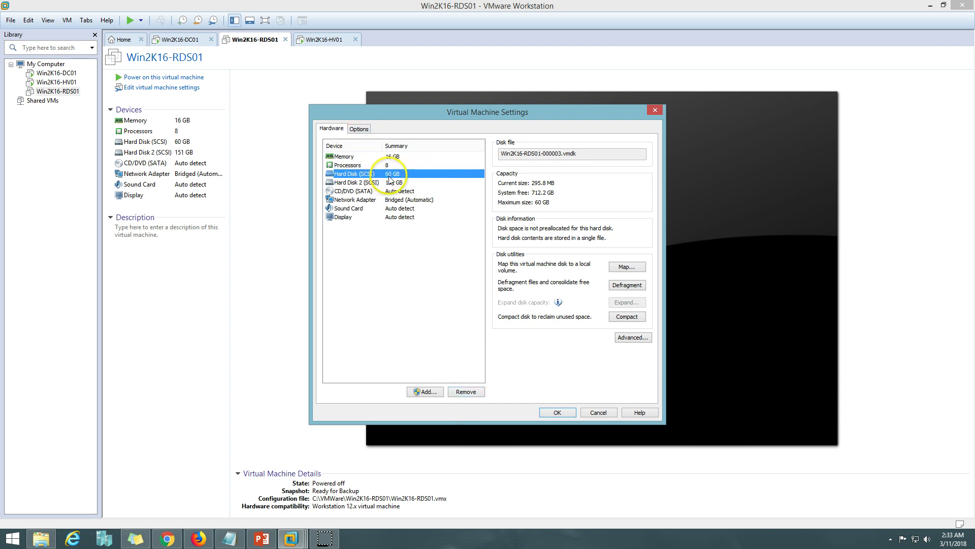
{"action": "left_click", "coordinate": [473, 394]}
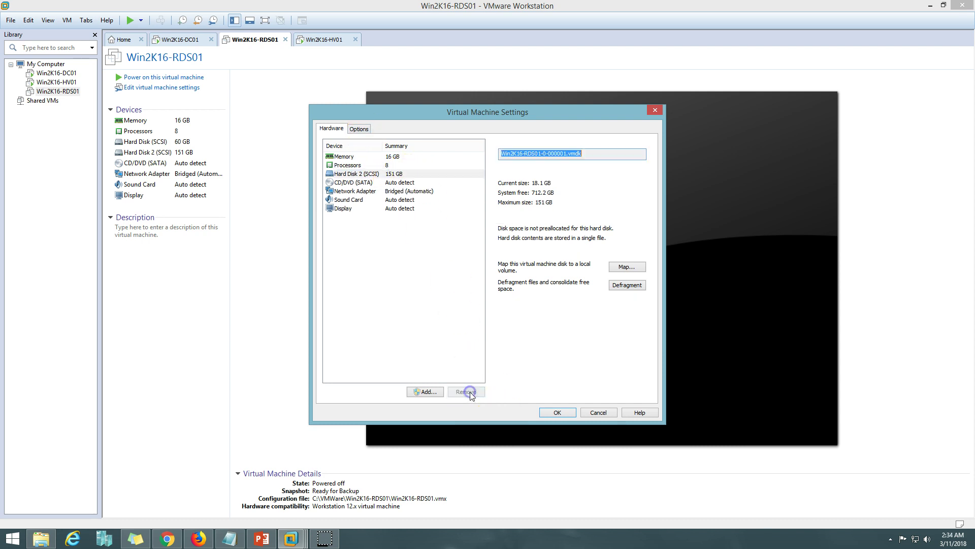
{"action": "left_click", "coordinate": [558, 412]}
Power on Win2K16-RDS01 to test booting without its system disk, and power it off again
{"action": "left_click", "coordinate": [177, 80]}
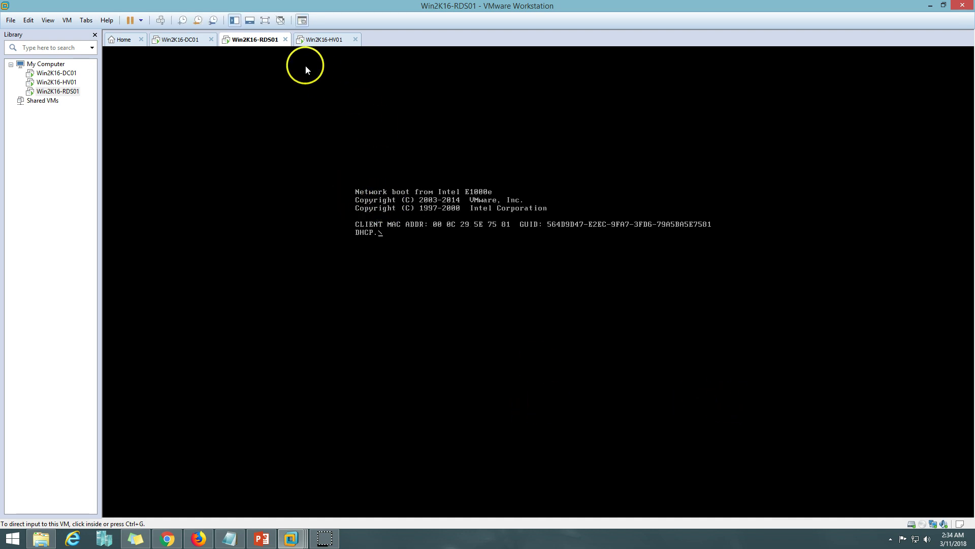
{"action": "right_click", "coordinate": [257, 43]}
{"action": "mouse_move", "coordinate": [306, 65]}
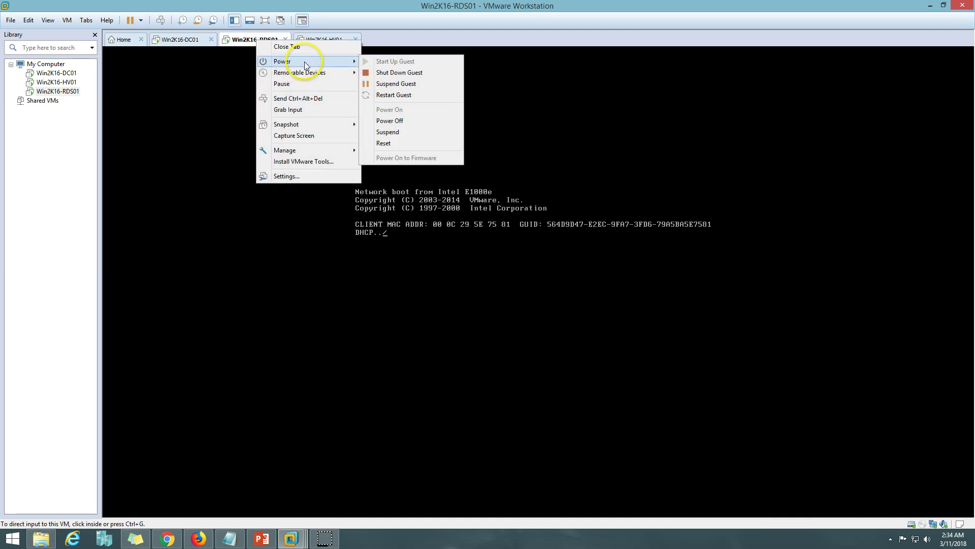
{"action": "left_click", "coordinate": [412, 120]}
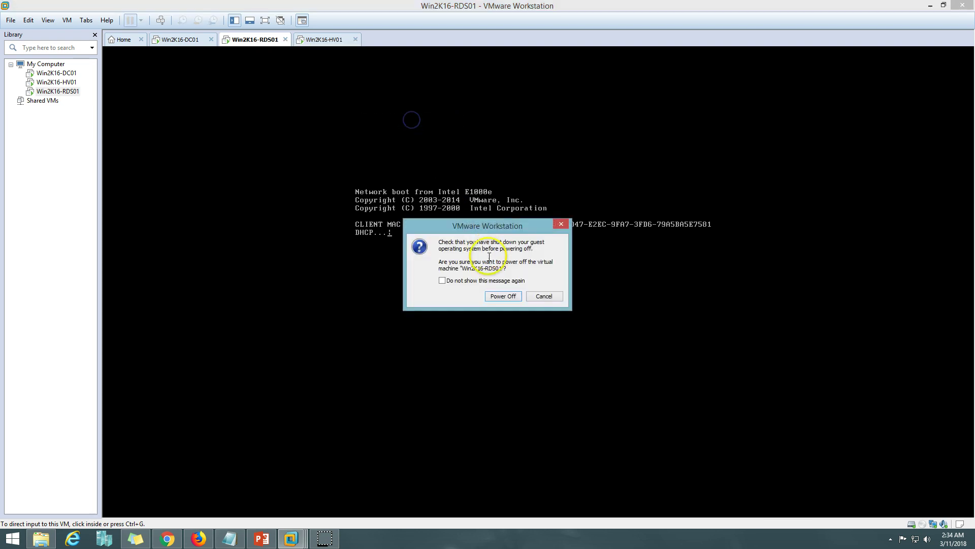
{"action": "left_click", "coordinate": [508, 294]}
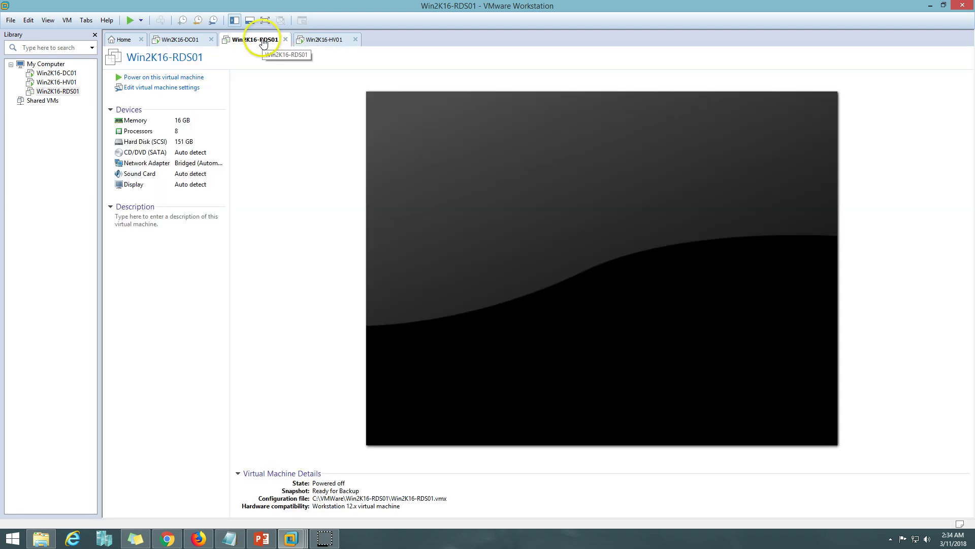
Add a new 90 GB SCSI virtual disk to Win2K16-RDS01, stored as a single file named Win2K16-RDS01-2.vmdk, and save the settings
{"action": "right_click", "coordinate": [260, 41]}
{"action": "left_click", "coordinate": [293, 175]}
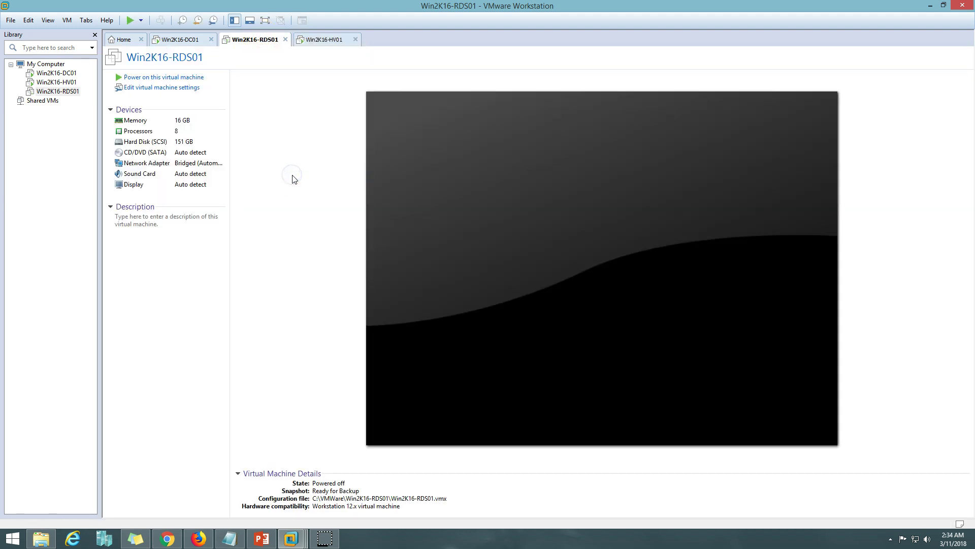
{"action": "left_click", "coordinate": [425, 391]}
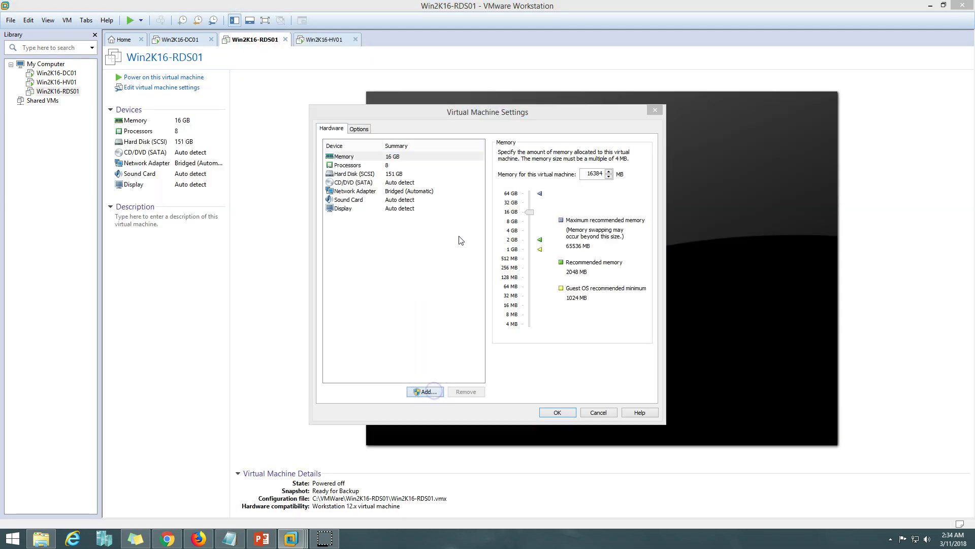
{"action": "left_click", "coordinate": [532, 352]}
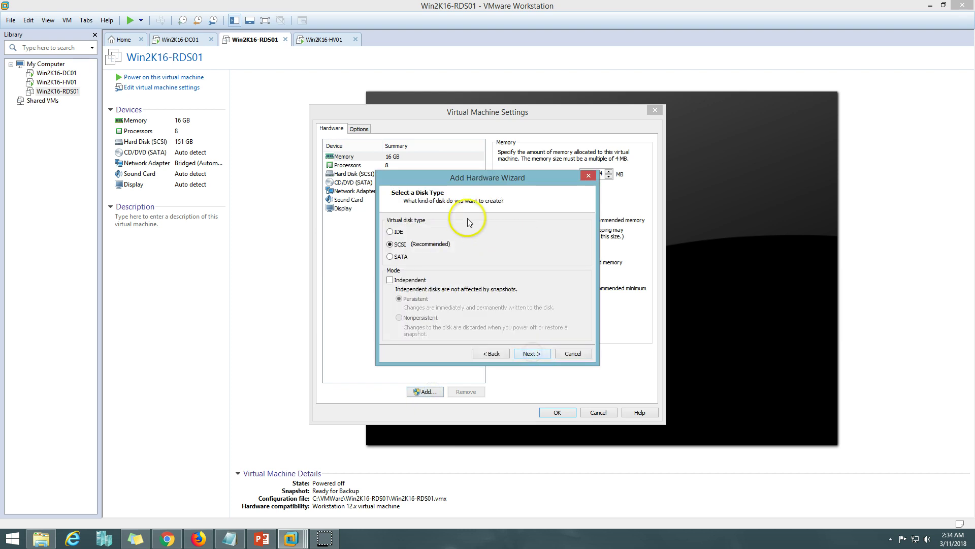
{"action": "left_click_drag", "start_coordinate": [470, 179], "coordinate": [544, 196]}
{"action": "left_click", "coordinate": [615, 371]}
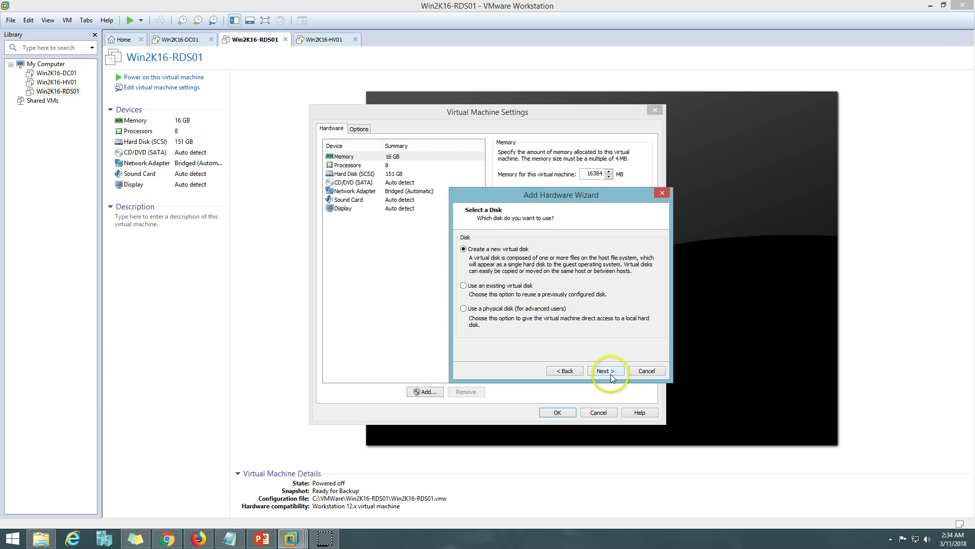
{"action": "left_click", "coordinate": [611, 374]}
{"action": "left_click", "coordinate": [556, 238]}
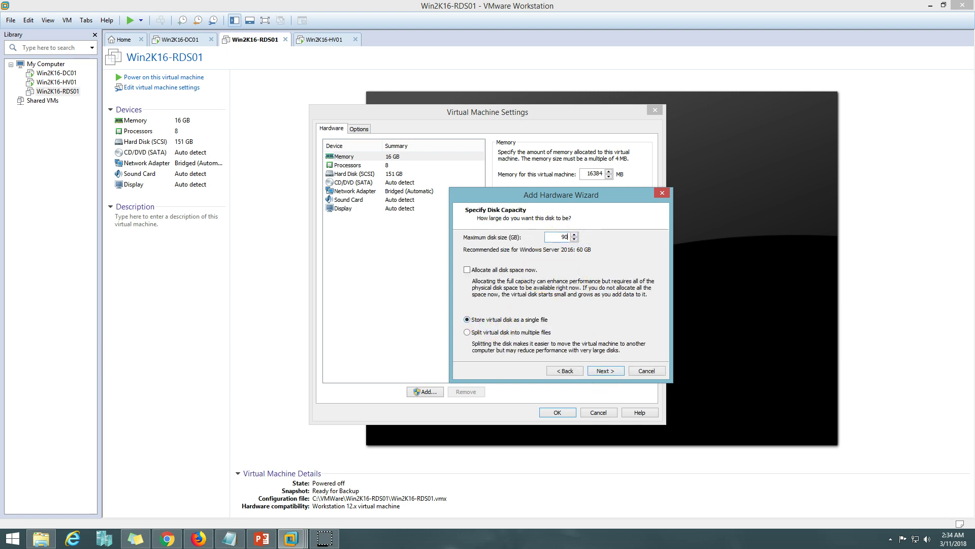
{"action": "left_click", "coordinate": [609, 372]}
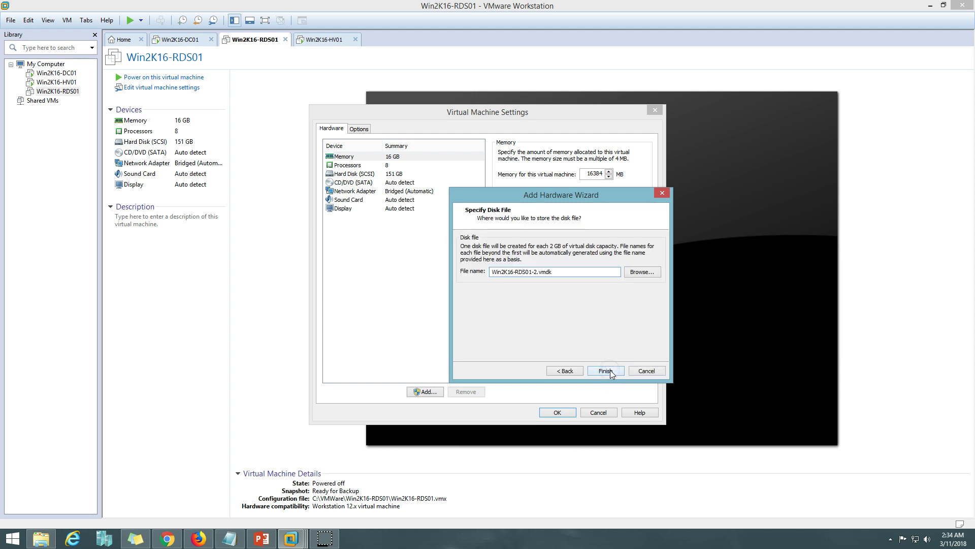
{"action": "left_click", "coordinate": [608, 371]}
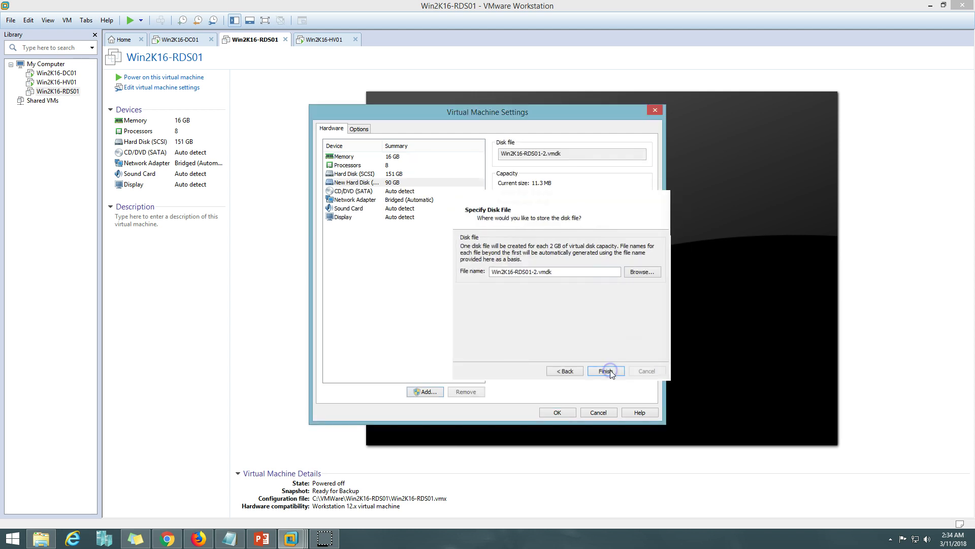
{"action": "left_click", "coordinate": [557, 412]}
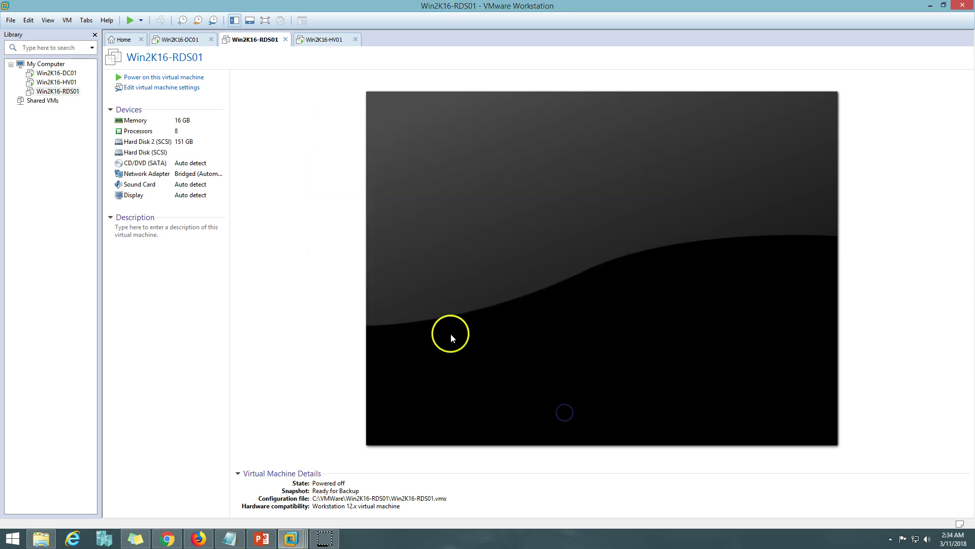
Set the virtual CD/DVD drive to connect at power on using the Windows Server 2016 ISO from E:\Microsoft VL ISO, and save the settings
{"action": "left_click", "coordinate": [183, 88]}
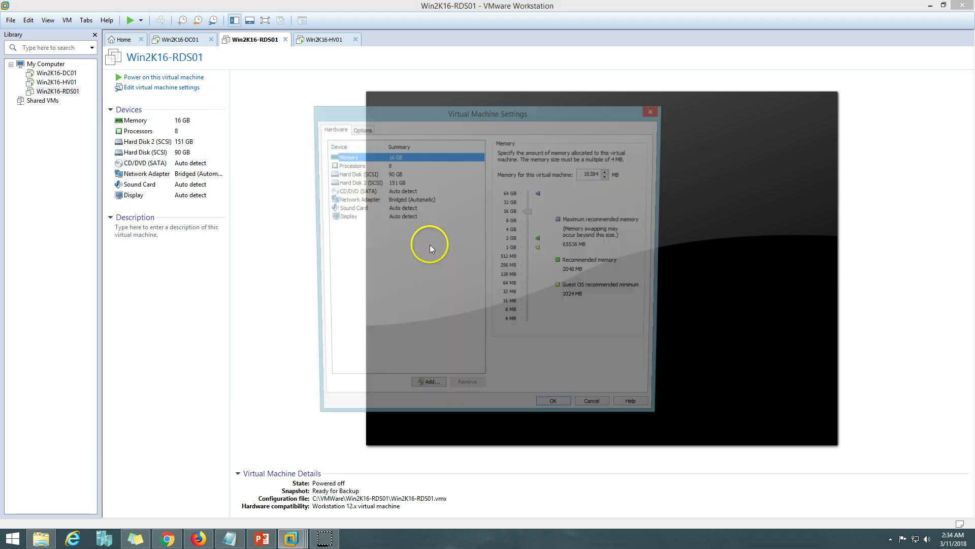
{"action": "left_click", "coordinate": [401, 191]}
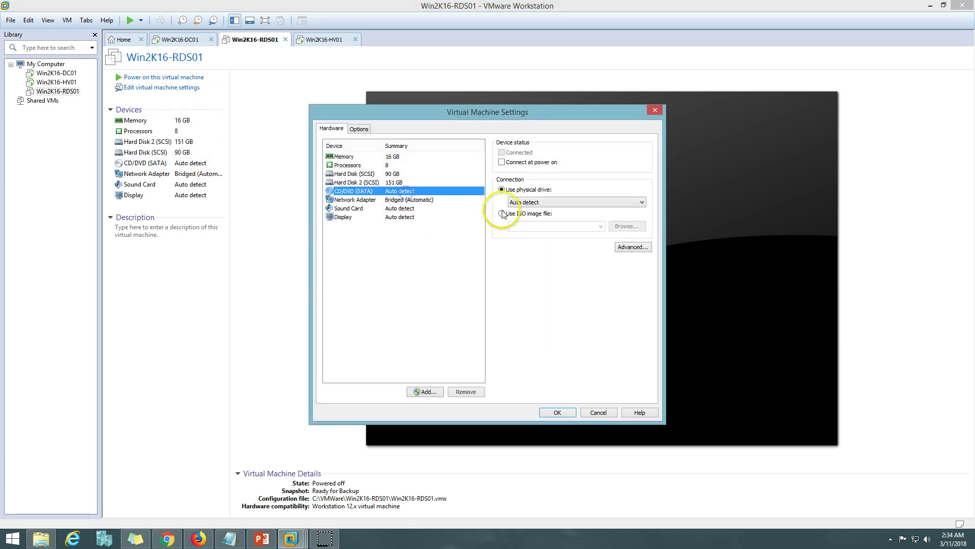
{"action": "left_click", "coordinate": [518, 162]}
{"action": "left_click", "coordinate": [518, 218]}
{"action": "left_click", "coordinate": [628, 226]}
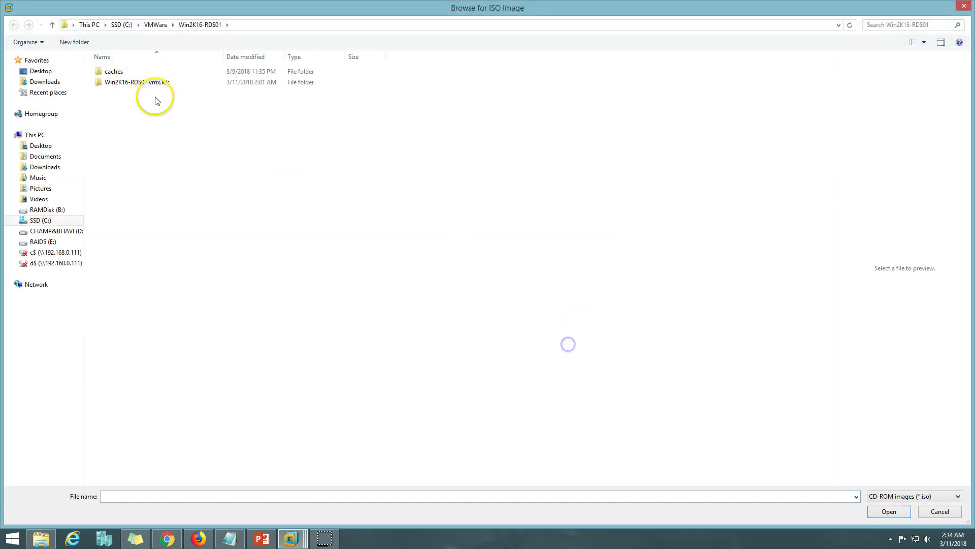
{"action": "left_click", "coordinate": [56, 231]}
{"action": "left_click", "coordinate": [51, 241]}
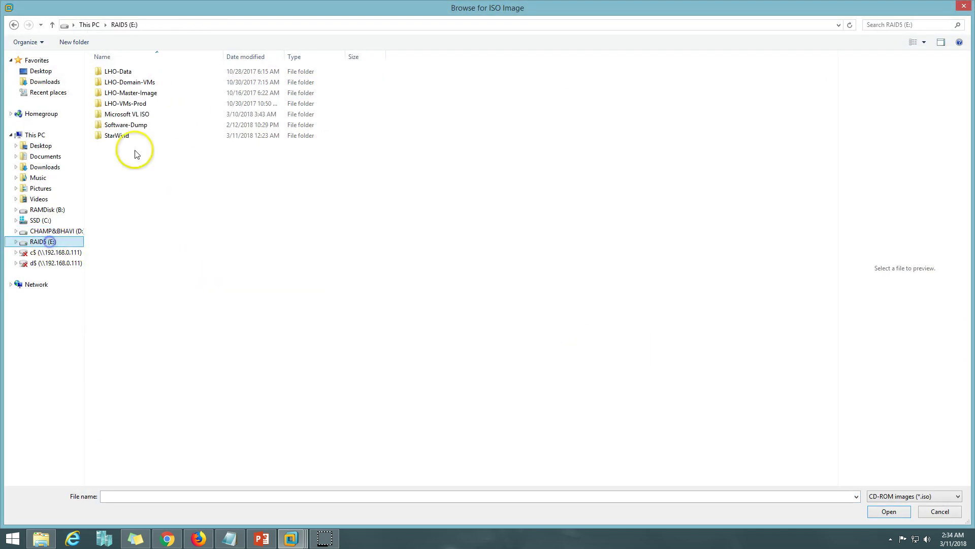
{"action": "double_click", "coordinate": [140, 113]}
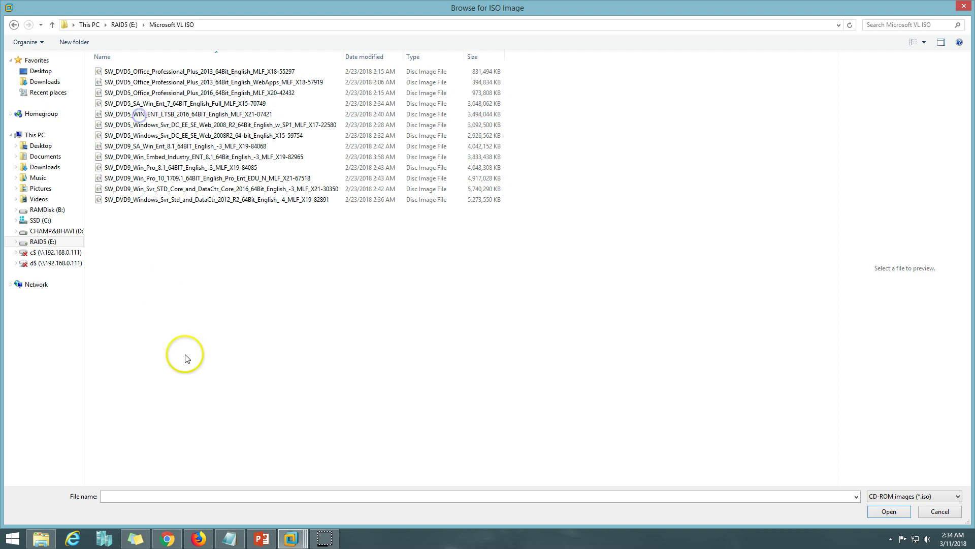
{"action": "left_click", "coordinate": [239, 189]}
{"action": "left_click", "coordinate": [883, 511]}
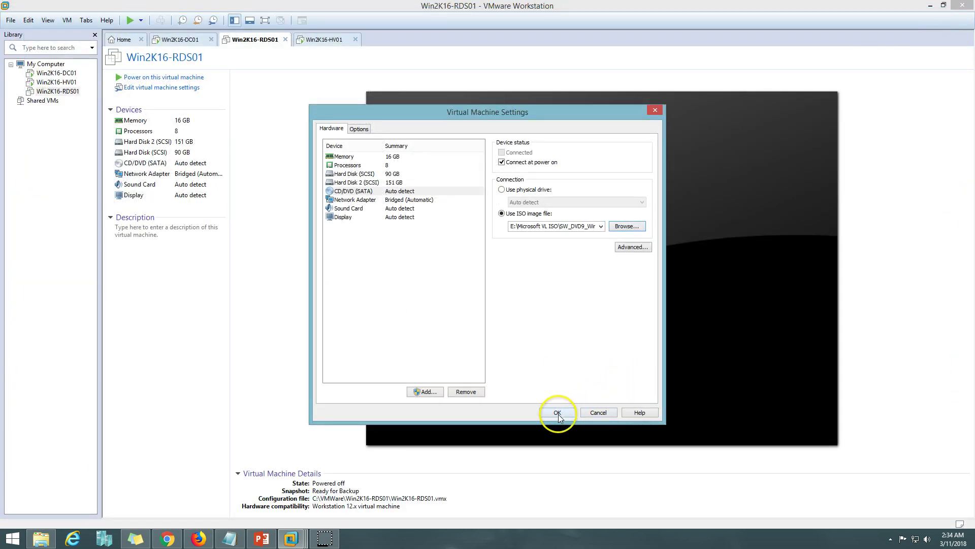
{"action": "left_click", "coordinate": [558, 414]}
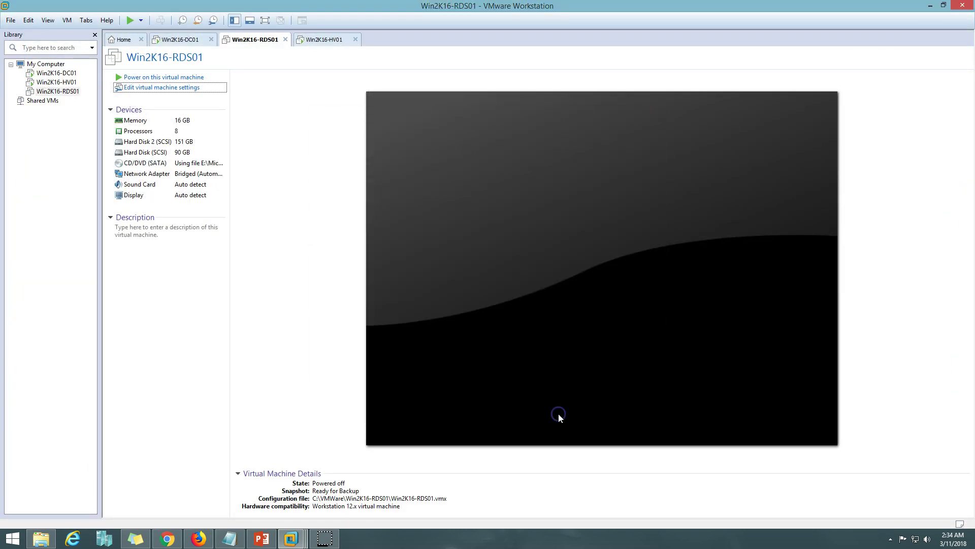
Power on Win2K16-RDS01 and boot it from the installation ISO into Windows Setup
{"action": "left_click", "coordinate": [187, 79]}
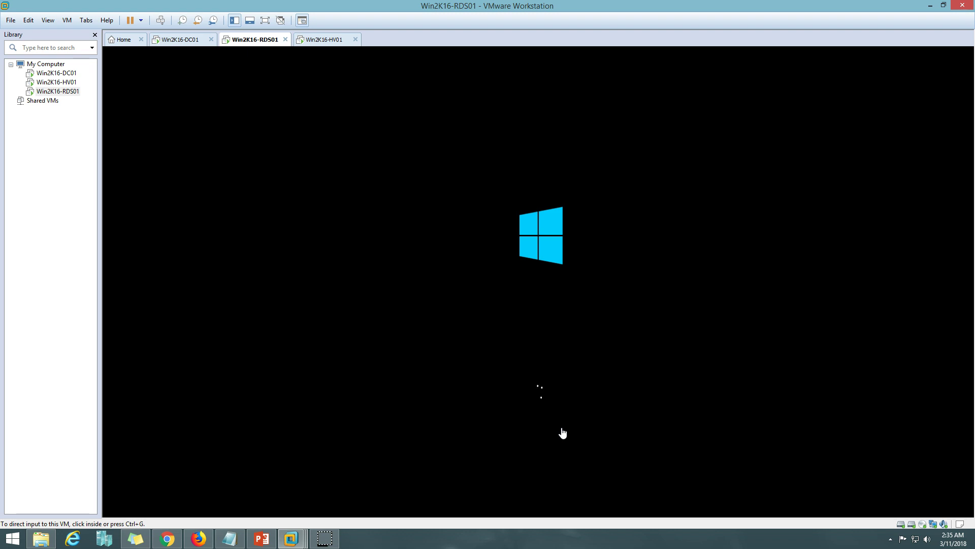
{"action": "left_click", "coordinate": [557, 430]}
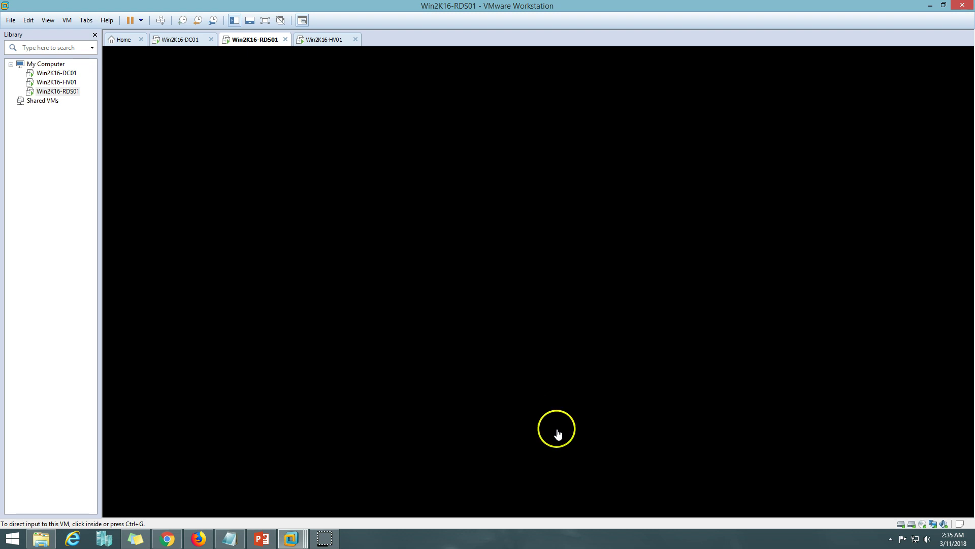
{"action": "left_click", "coordinate": [481, 435]}
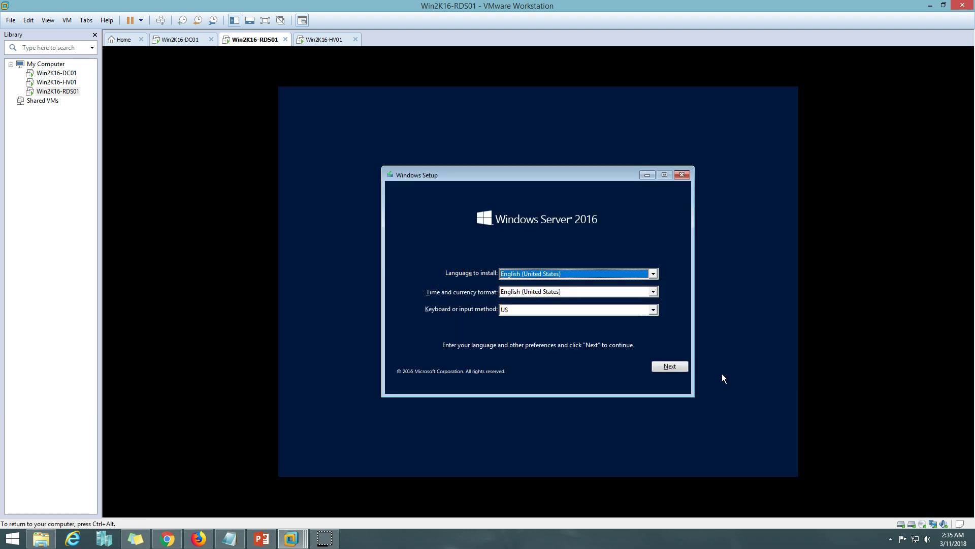
Accept the default language settings, choose to repair the computer, and open the advanced troubleshooting options
{"action": "left_click", "coordinate": [677, 368]}
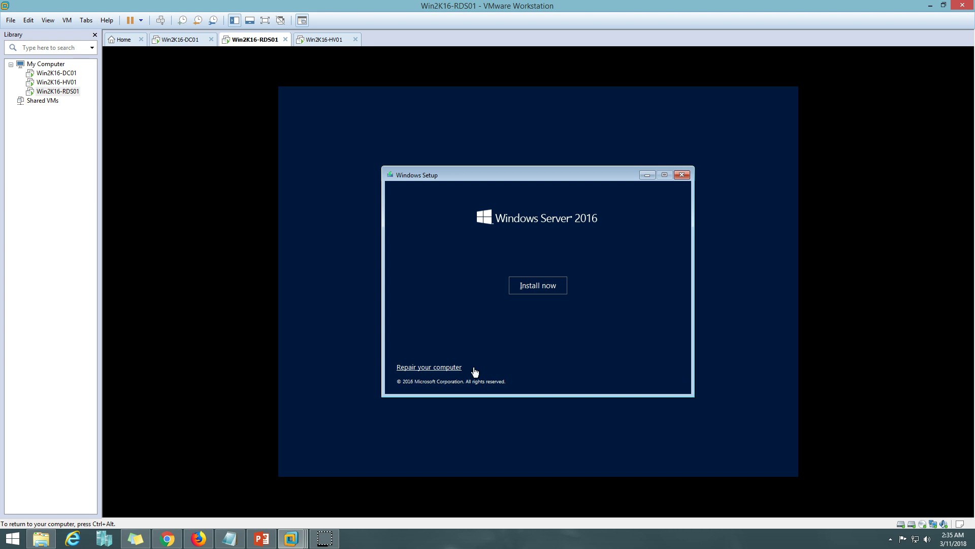
{"action": "left_click", "coordinate": [437, 370]}
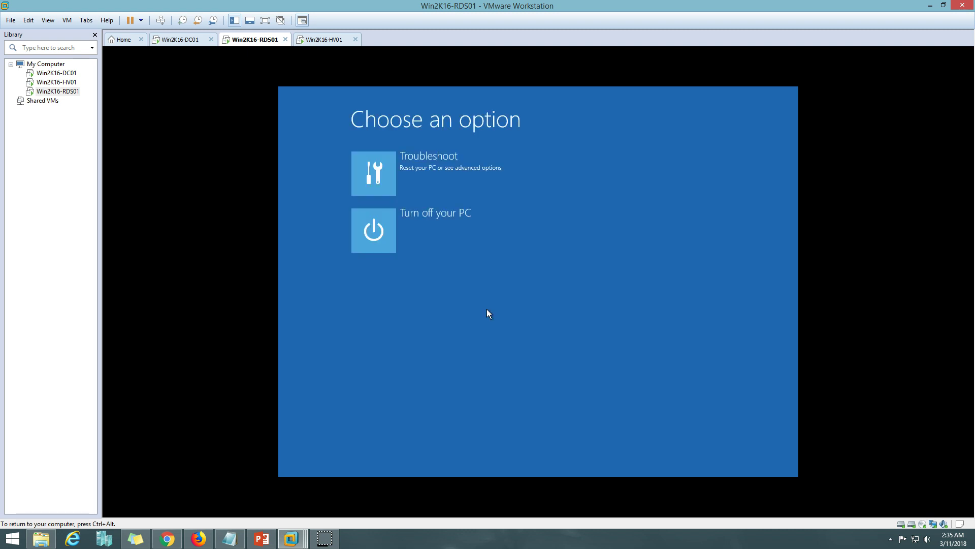
{"action": "left_click", "coordinate": [419, 160]}
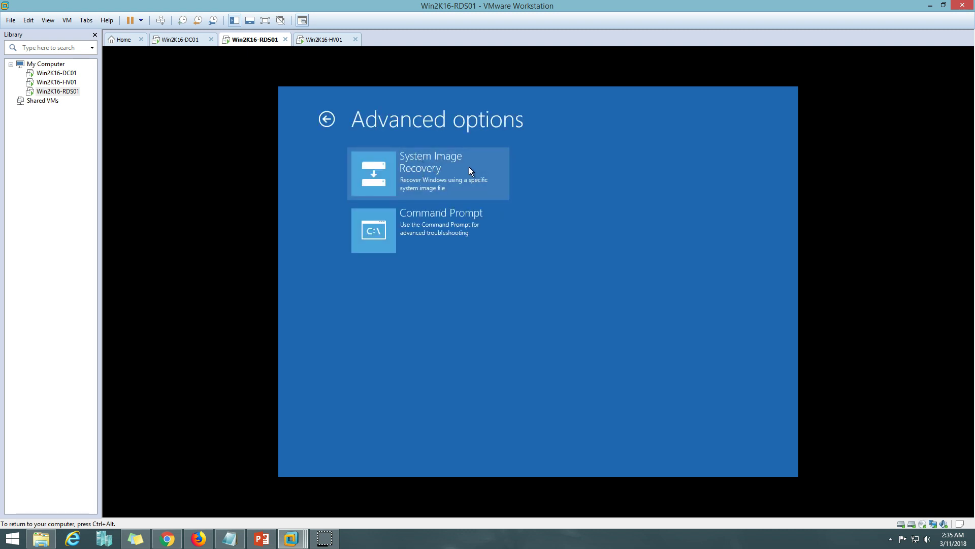
Start System Image Recovery and inspect the computer and location of the latest available system image
{"action": "left_click", "coordinate": [468, 167]}
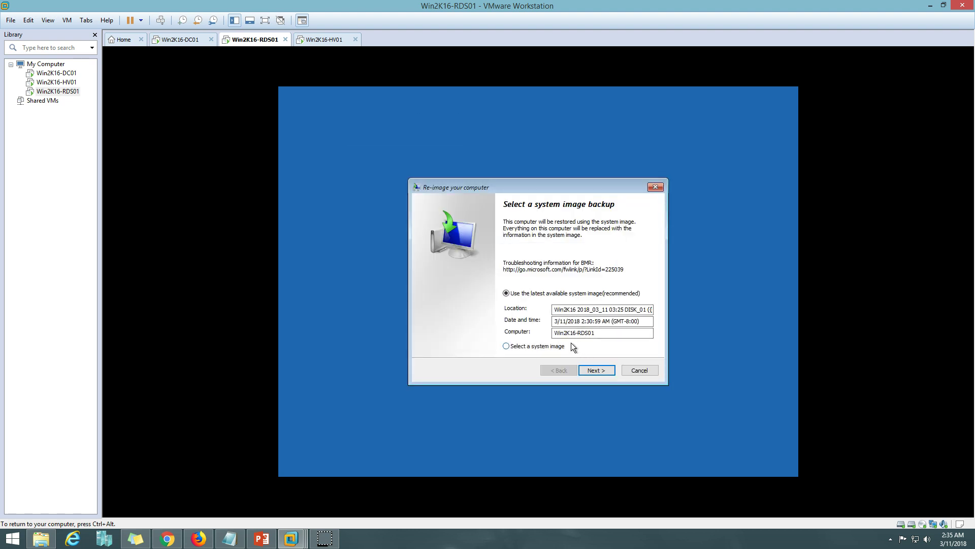
{"action": "left_click_drag", "start_coordinate": [596, 333], "coordinate": [554, 331]}
{"action": "left_click", "coordinate": [582, 308]}
{"action": "left_click", "coordinate": [533, 346]}
{"action": "left_click", "coordinate": [605, 370]}
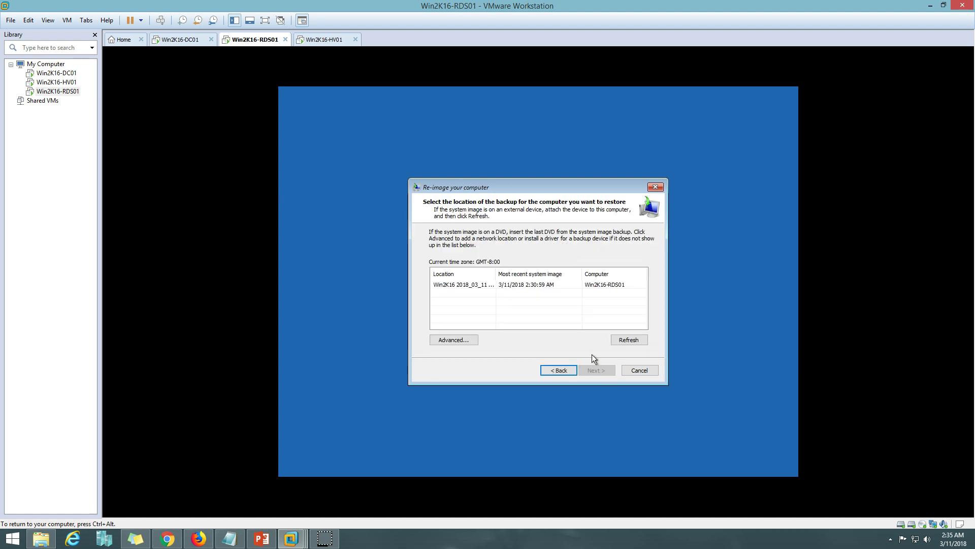
{"action": "left_click", "coordinate": [629, 337]}
{"action": "left_click", "coordinate": [557, 284]}
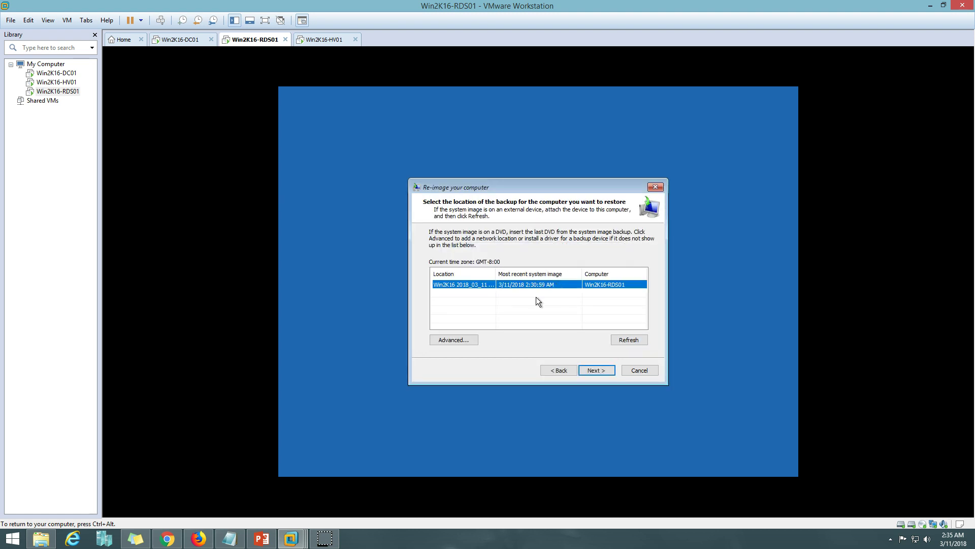
{"action": "left_click", "coordinate": [460, 338]}
{"action": "left_click", "coordinate": [647, 314]}
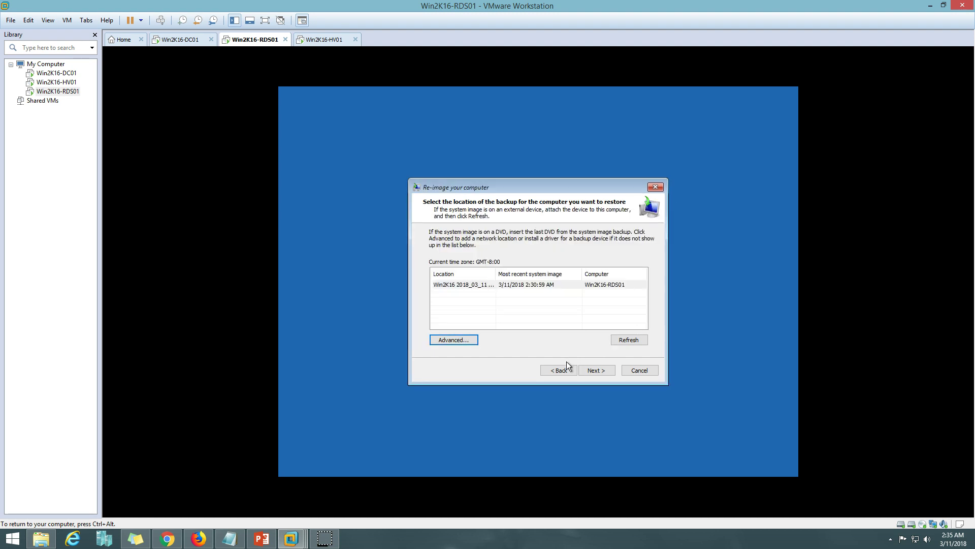
{"action": "left_click", "coordinate": [563, 370]}
Restore Win2K16-RDS01 from the latest available system image with the default restore options, confirming that the disks will be formatted
{"action": "left_click", "coordinate": [602, 371]}
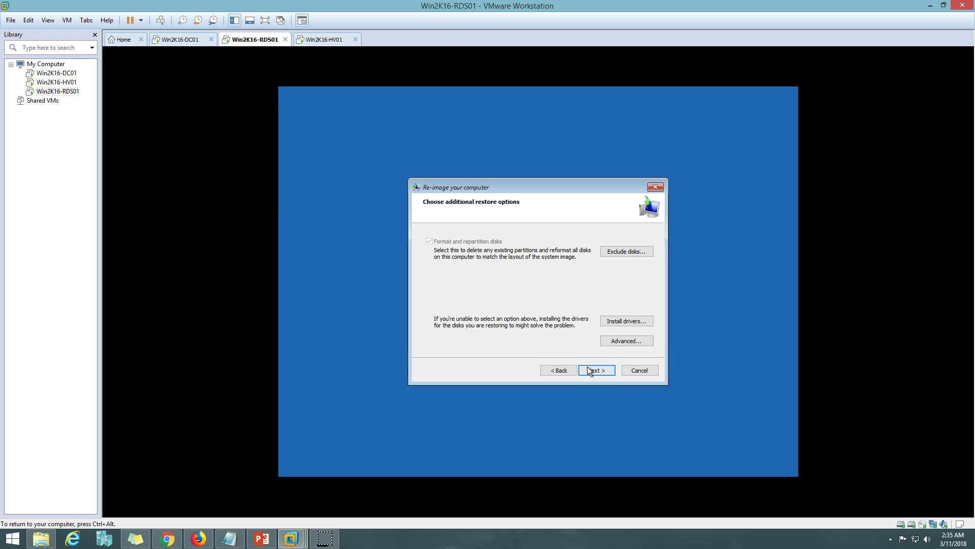
{"action": "left_click", "coordinate": [597, 369]}
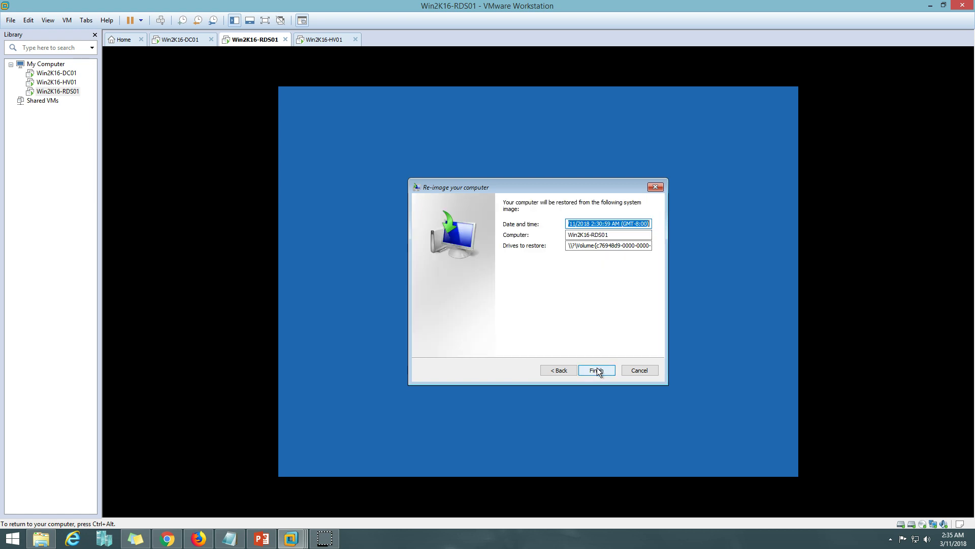
{"action": "left_click", "coordinate": [597, 370]}
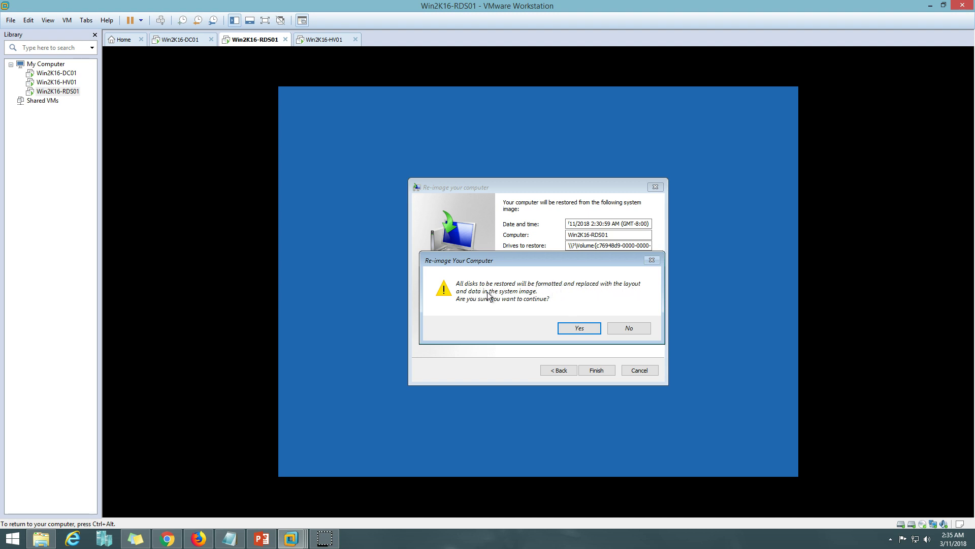
{"action": "left_click", "coordinate": [580, 329]}
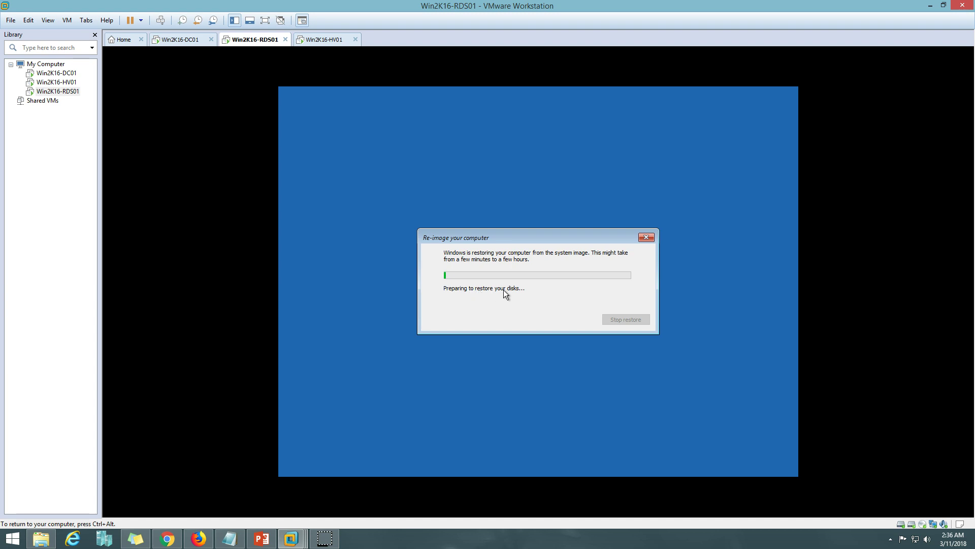
{"action": "left_click_drag", "start_coordinate": [536, 236], "coordinate": [523, 198]}
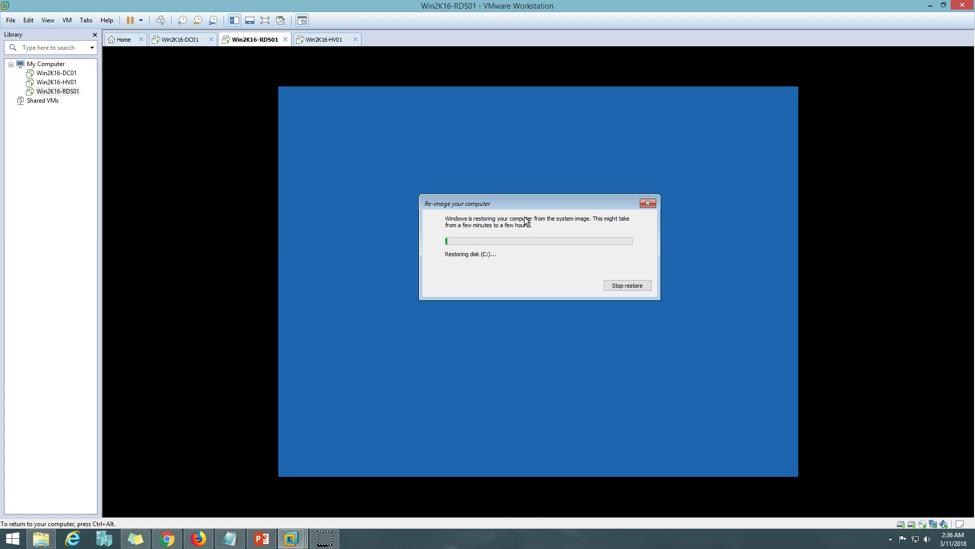
{"action": "left_click_drag", "start_coordinate": [527, 208], "coordinate": [527, 225]}
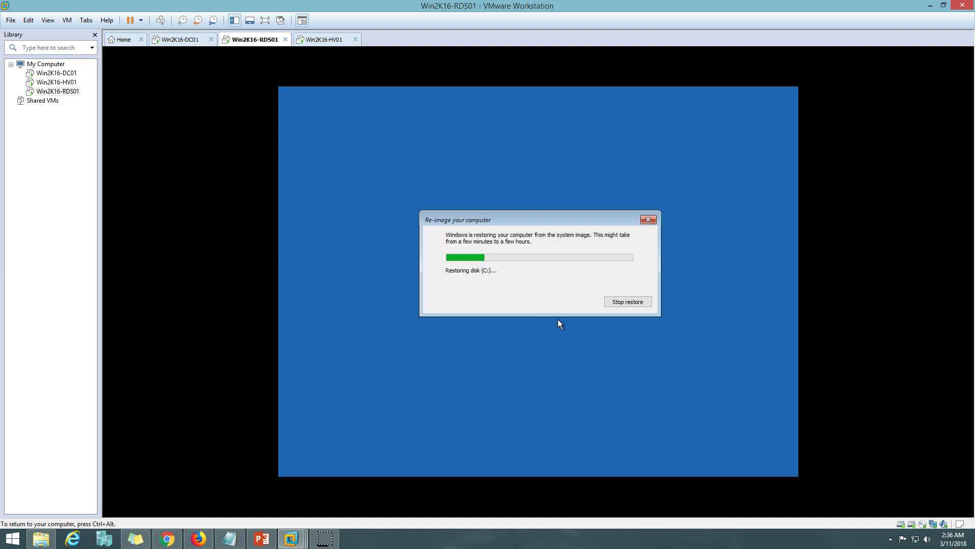
{"action": "key", "text": "ctrl+alt"}
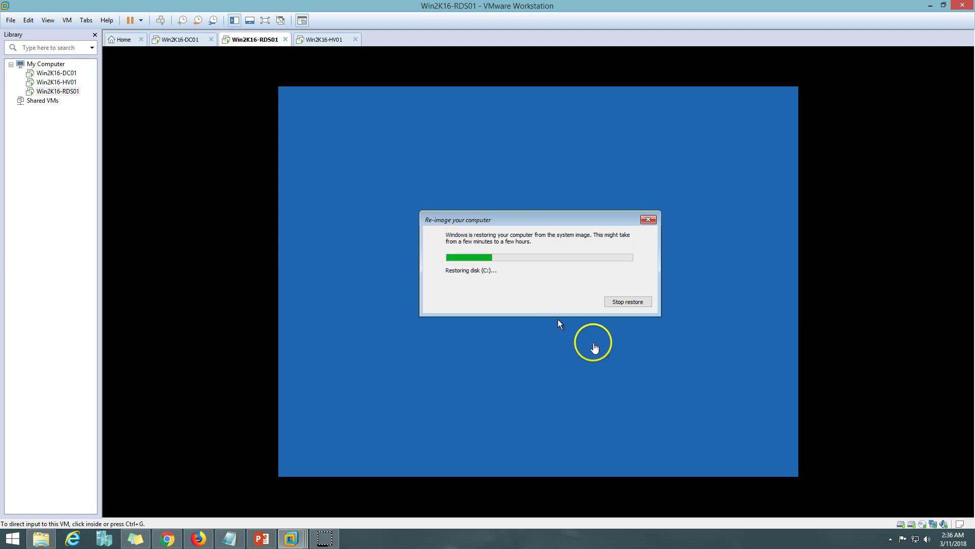
{"action": "left_click", "coordinate": [325, 538]}
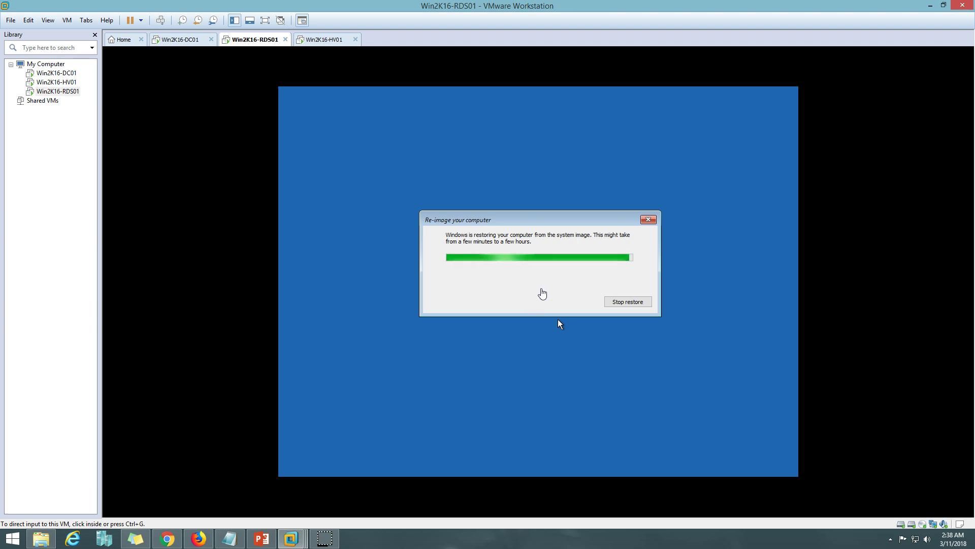
{"action": "left_click", "coordinate": [542, 293]}
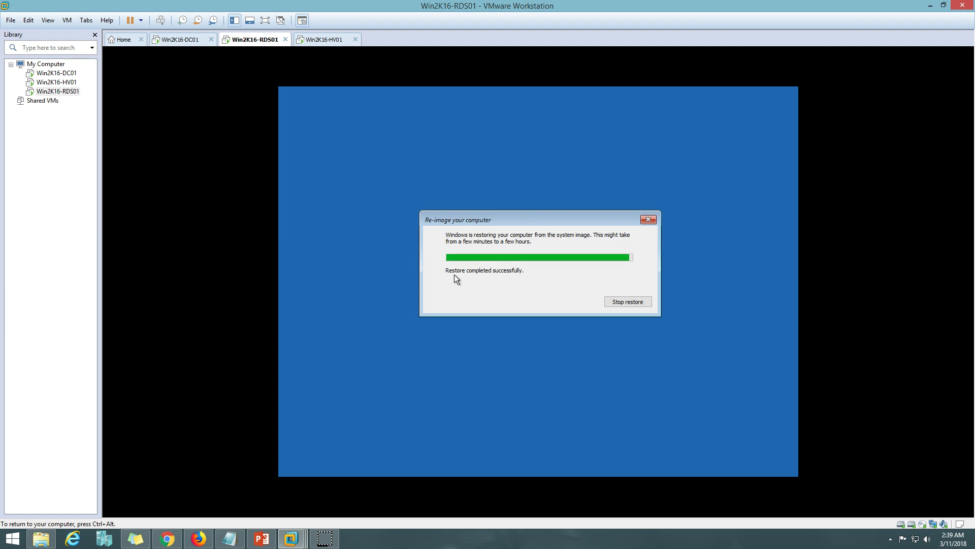
Restart the computer immediately after the system image restore
{"action": "left_click_drag", "start_coordinate": [541, 224], "coordinate": [553, 148]}
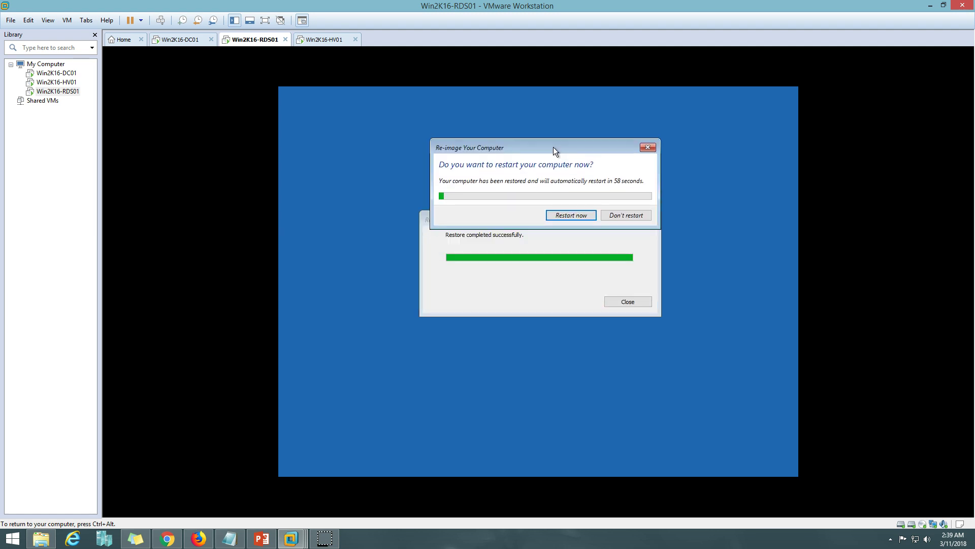
{"action": "left_click", "coordinate": [572, 215]}
{"action": "key", "text": "ctrl+alt"}
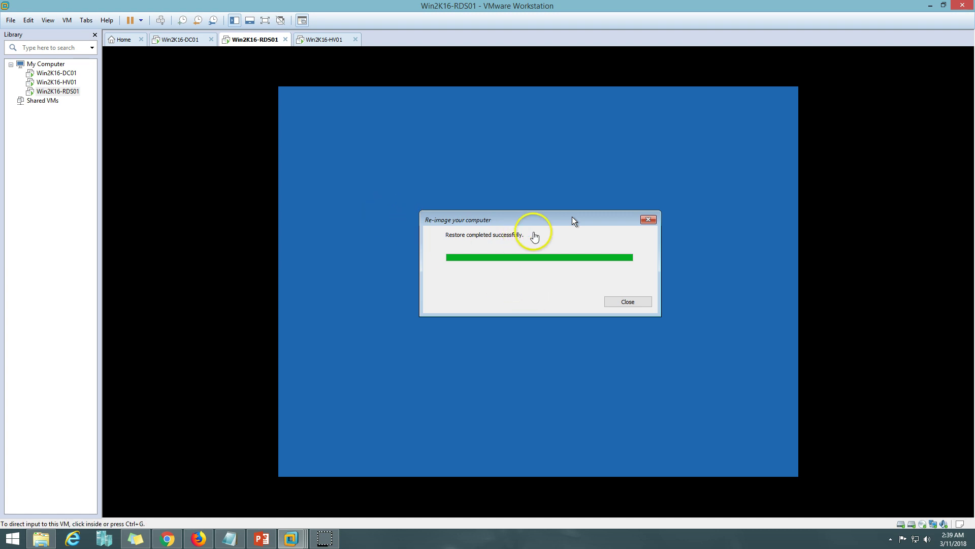
{"action": "left_click", "coordinate": [571, 231]}
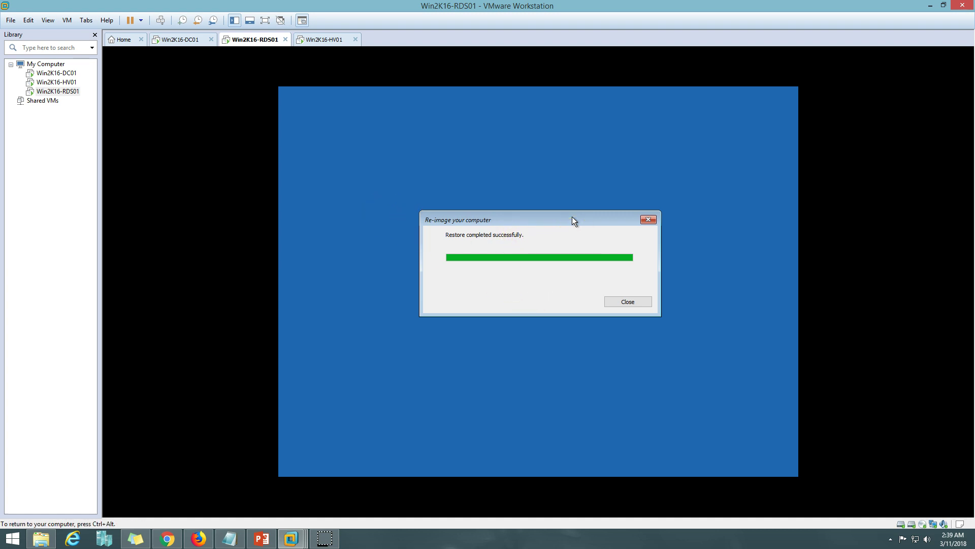
Disconnect the virtual CD/DVD drive of Win2K16-RDS01 in its virtual machine settings and save the change
{"action": "key", "text": "ctrl+alt"}
{"action": "right_click", "coordinate": [243, 40]}
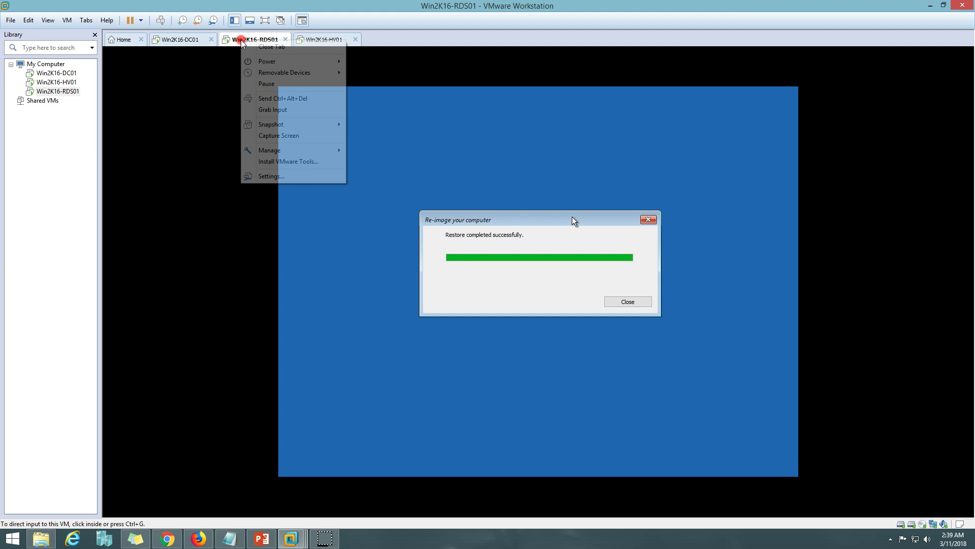
{"action": "left_click", "coordinate": [284, 176]}
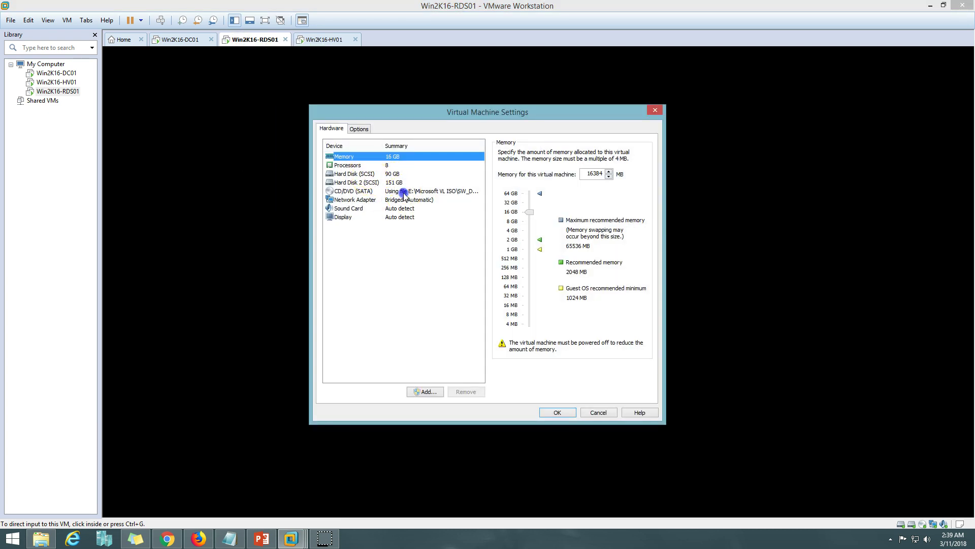
{"action": "left_click", "coordinate": [404, 193]}
{"action": "left_click", "coordinate": [503, 153]}
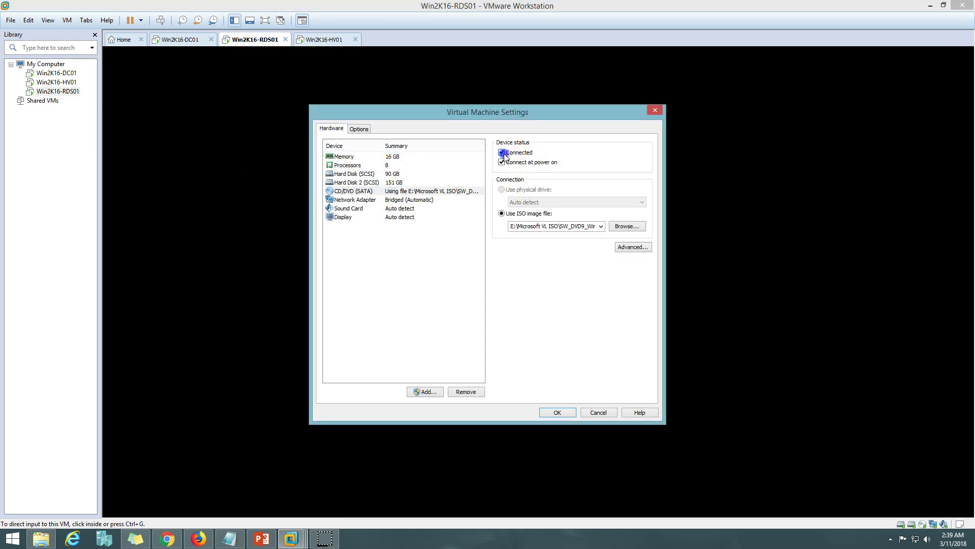
{"action": "left_click", "coordinate": [557, 412]}
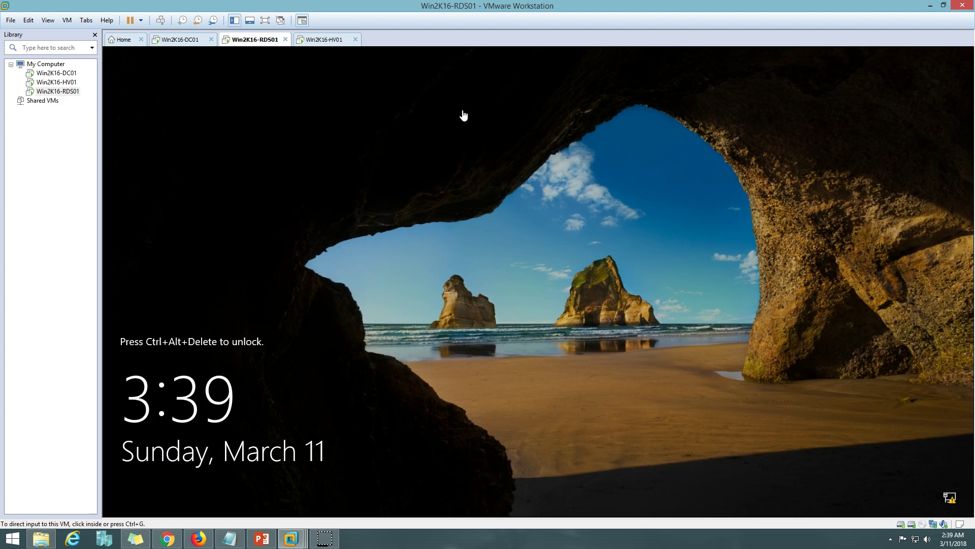
Unlock the restored Win2K16-RDS01 and sign in to the RDS administrator account by entering its password
{"action": "left_click", "coordinate": [161, 20]}
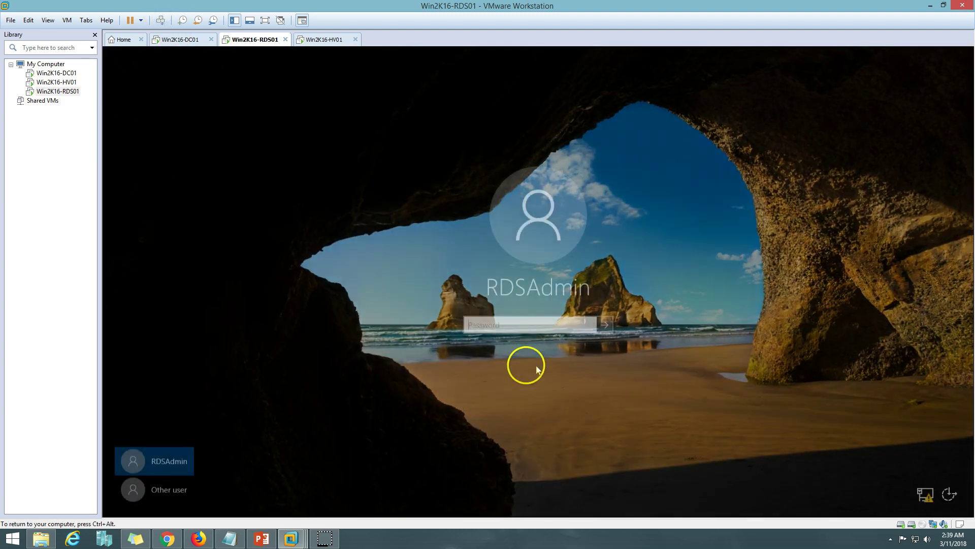
{"action": "left_click", "coordinate": [516, 326]}
{"action": "type", "text": "••"}
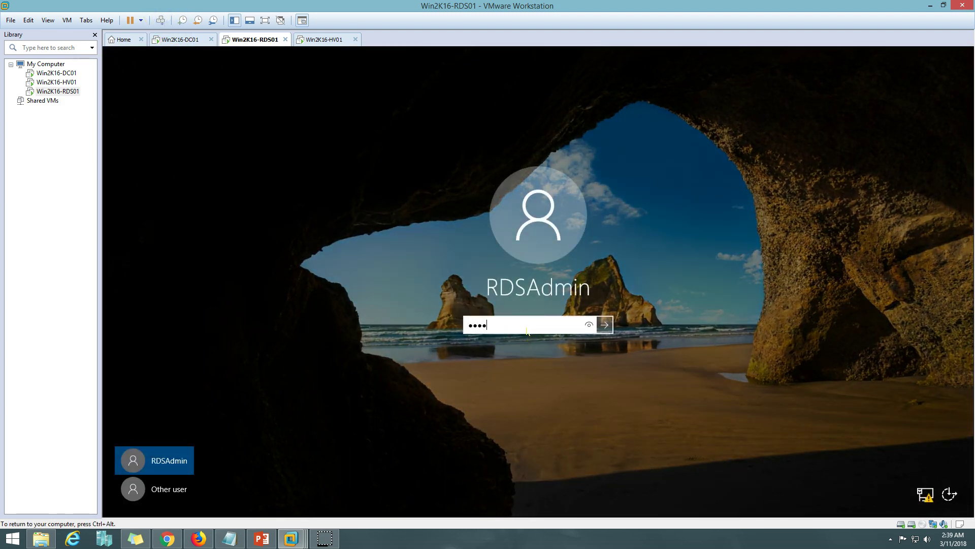
{"action": "type", "text": "••••••"}
{"action": "key", "text": "Return"}
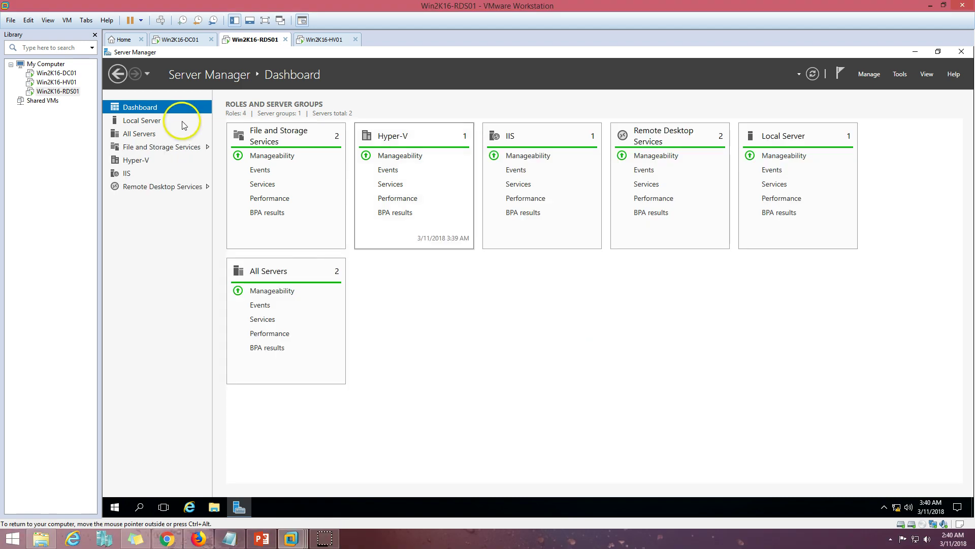
Examine the Remote Desktop Services deployment overview, the collections list and the VDI-Pooled collection's details in Server Manager
{"action": "left_click", "coordinate": [162, 188]}
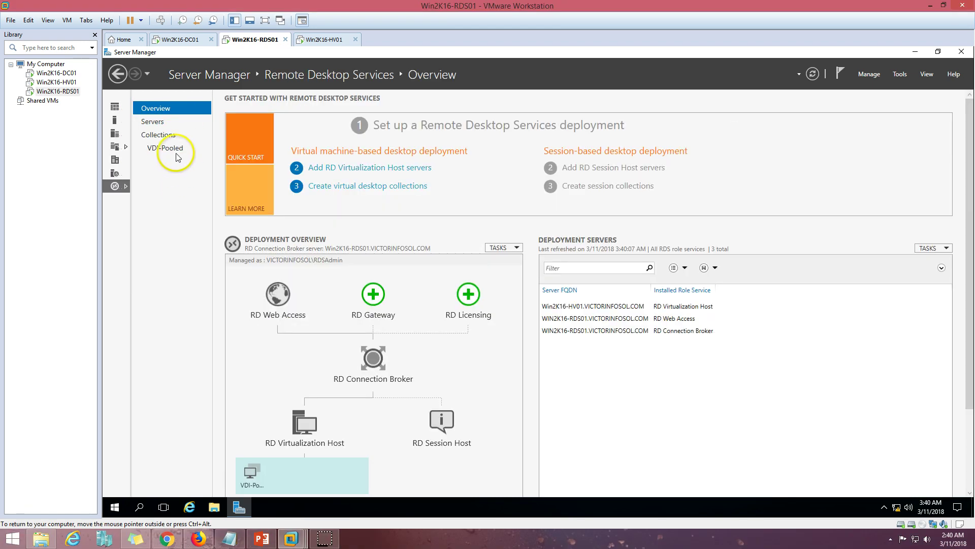
{"action": "left_click", "coordinate": [161, 134]}
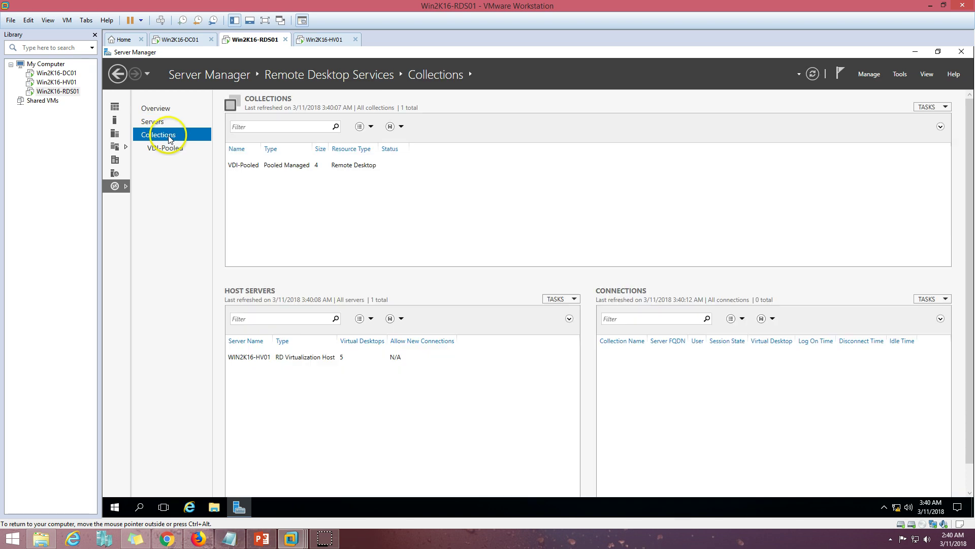
{"action": "left_click", "coordinate": [156, 108]}
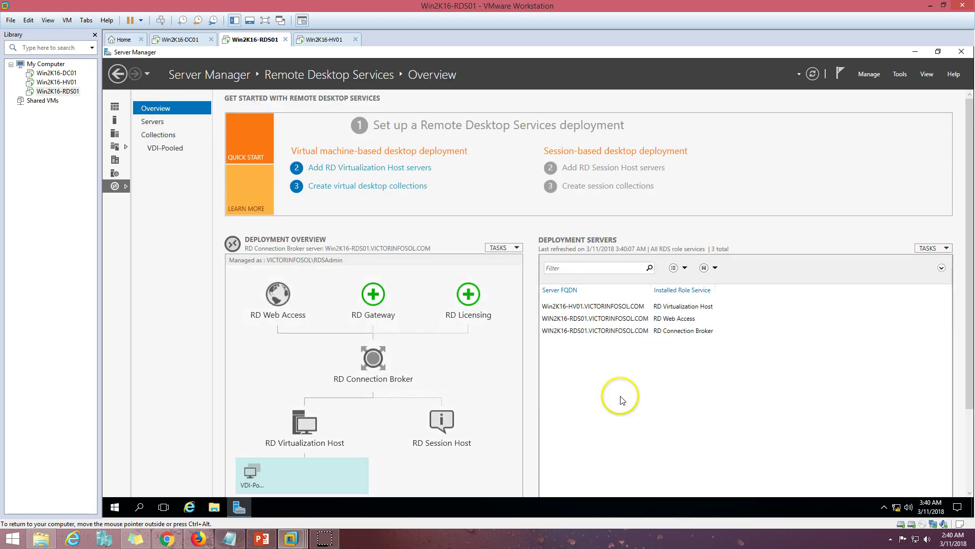
{"action": "left_click", "coordinate": [160, 135]}
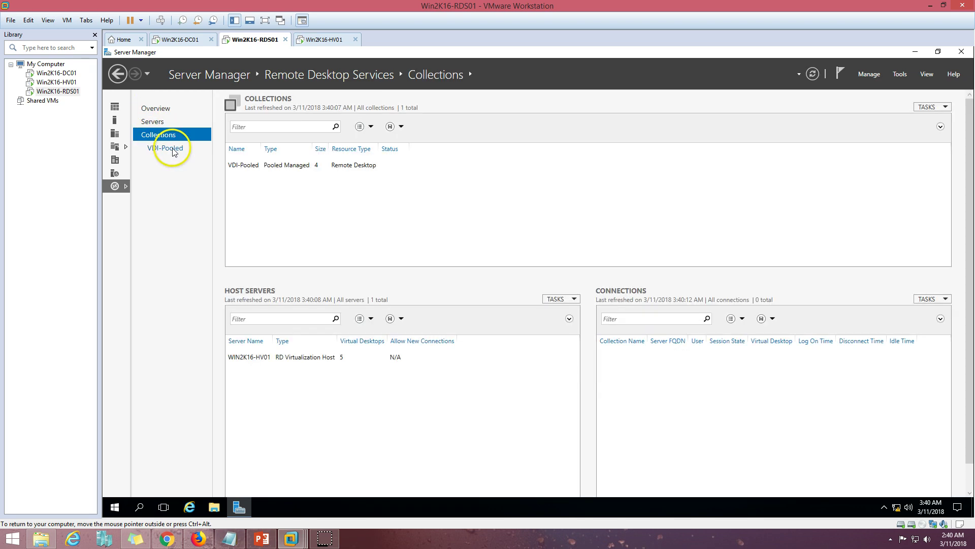
{"action": "left_click", "coordinate": [299, 165]}
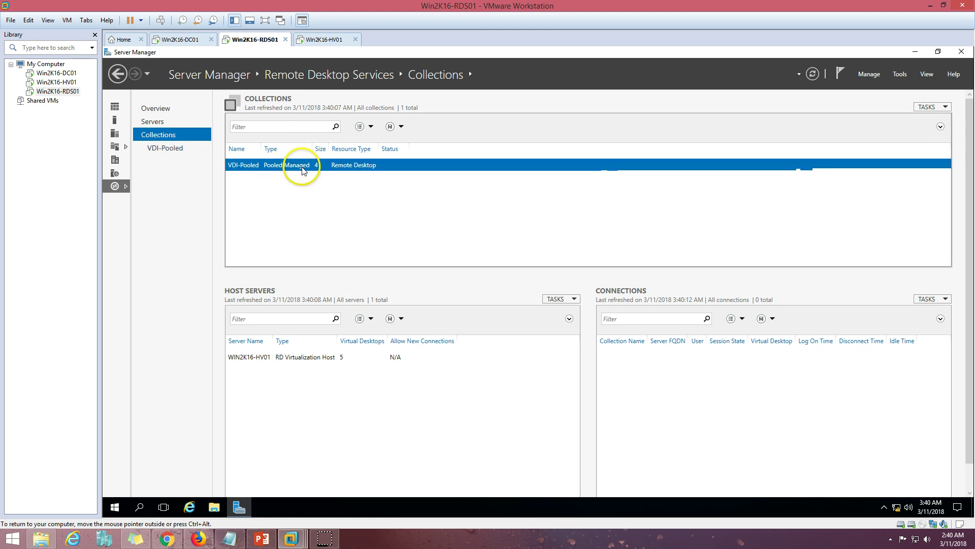
{"action": "left_click", "coordinate": [162, 148]}
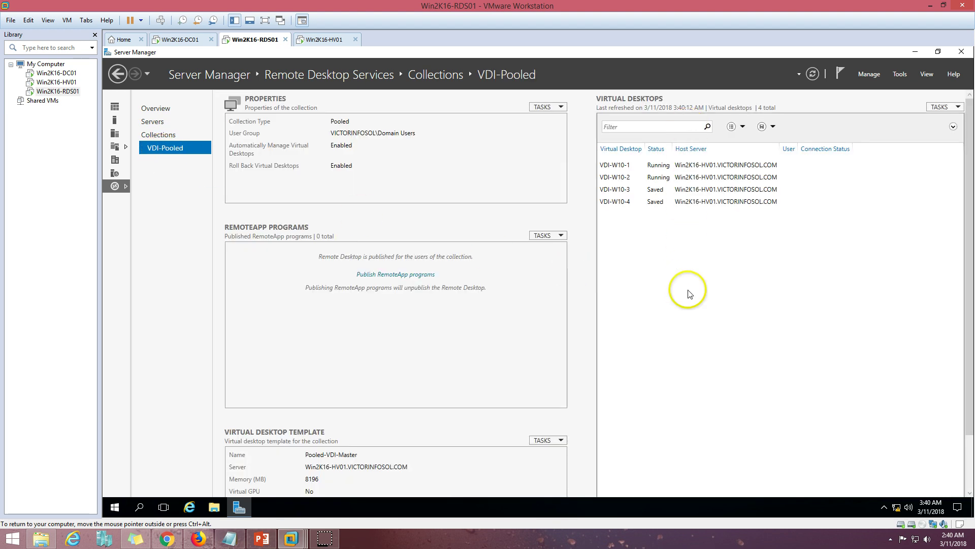
Minimize Server Manager and check the capacity of the OSDisk (C:) drive under This PC in File Explorer
{"action": "left_click", "coordinate": [241, 507]}
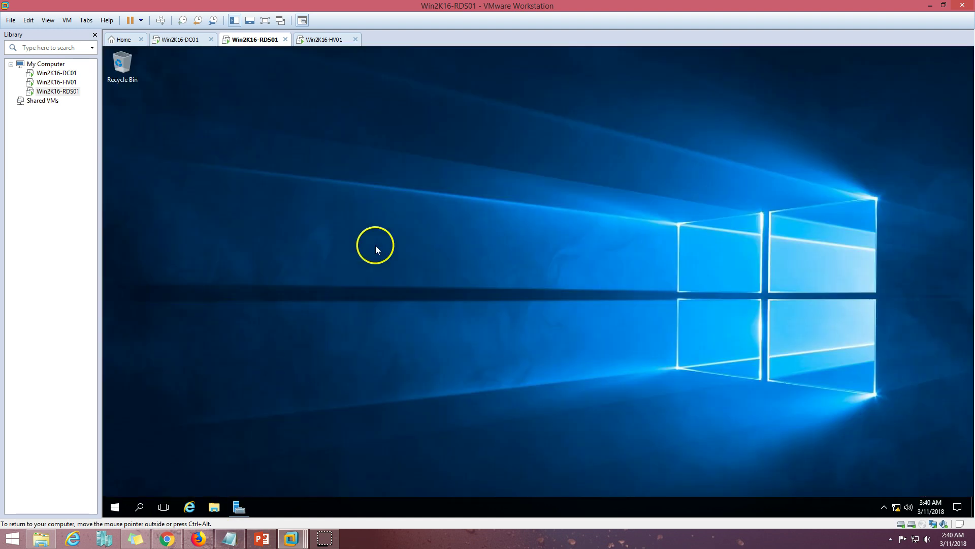
{"action": "left_click", "coordinate": [214, 507]}
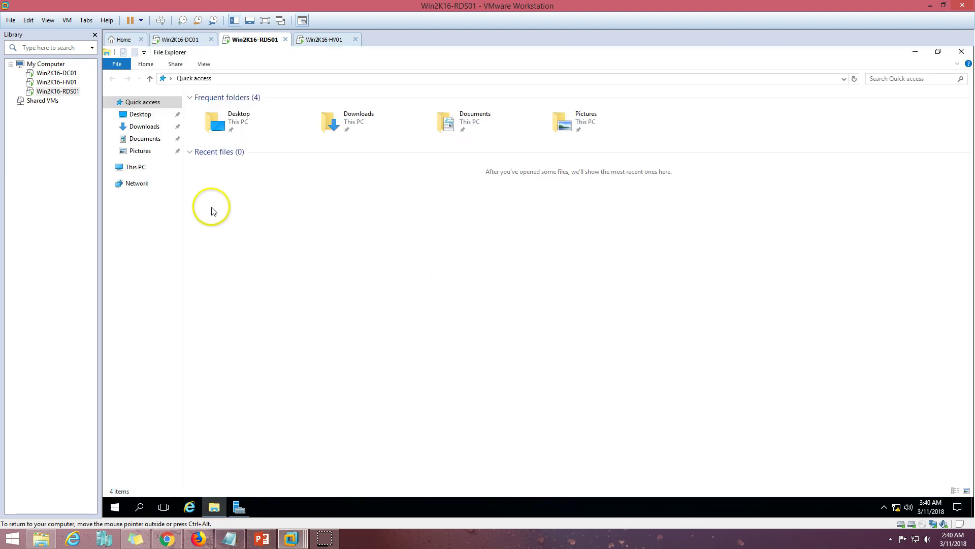
{"action": "left_click", "coordinate": [134, 168]}
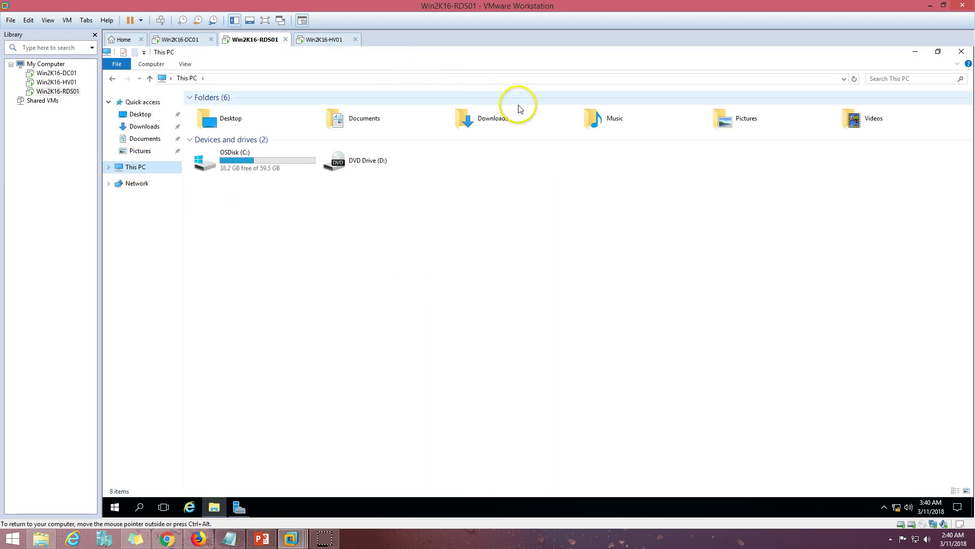
{"action": "left_click_drag", "start_coordinate": [468, 60], "coordinate": [554, 104]}
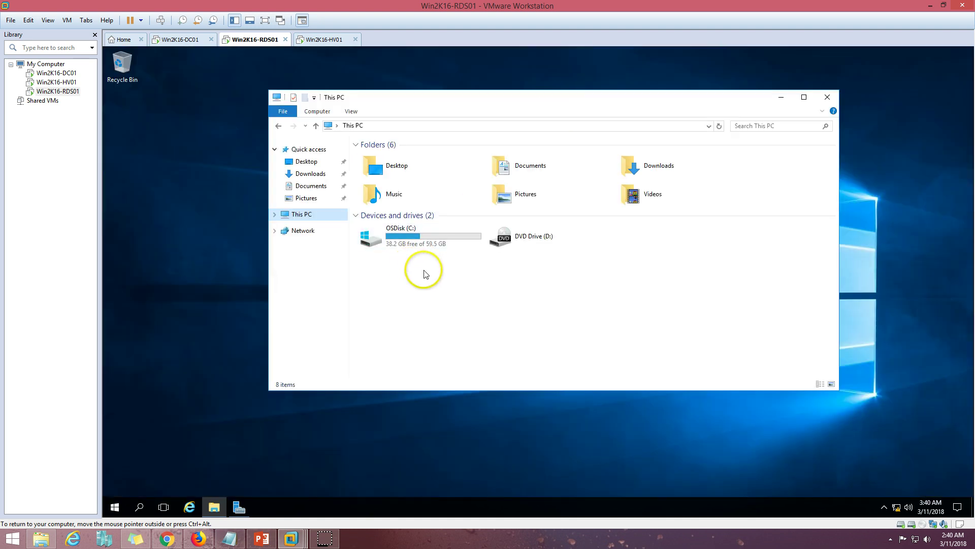
{"action": "left_click", "coordinate": [446, 229]}
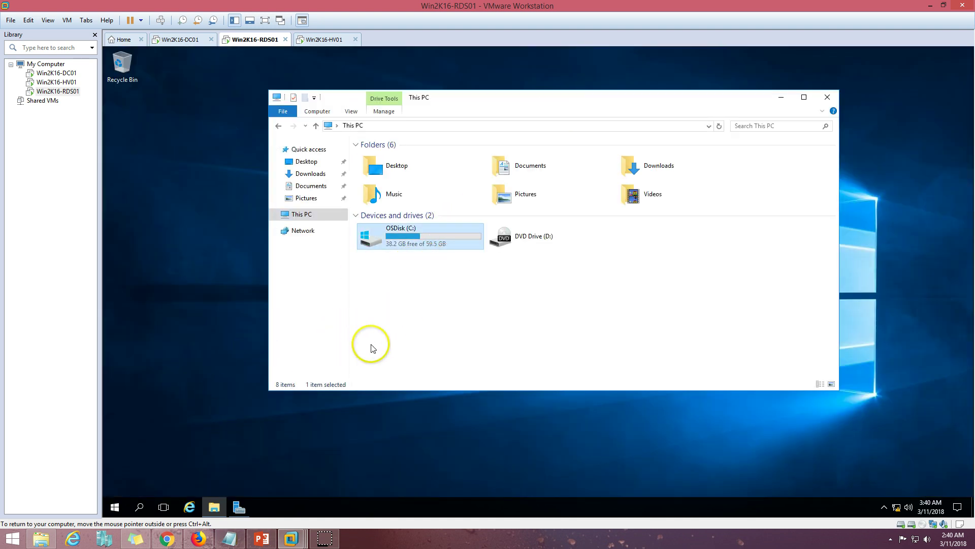
Open Disk Management and extend the OSDisk (C:) volume with all 30 GB of unallocated space on Disk 0
{"action": "right_click", "coordinate": [115, 507]}
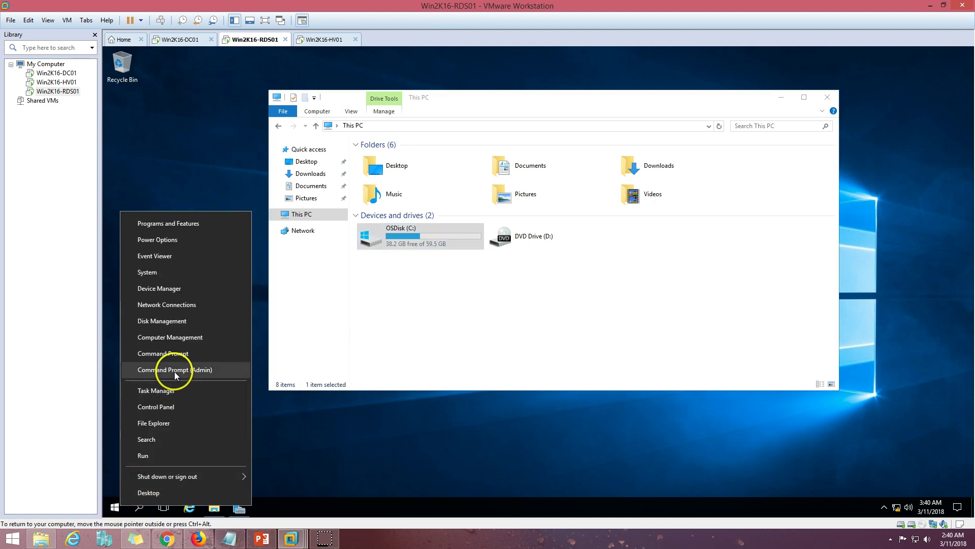
{"action": "left_click", "coordinate": [189, 321]}
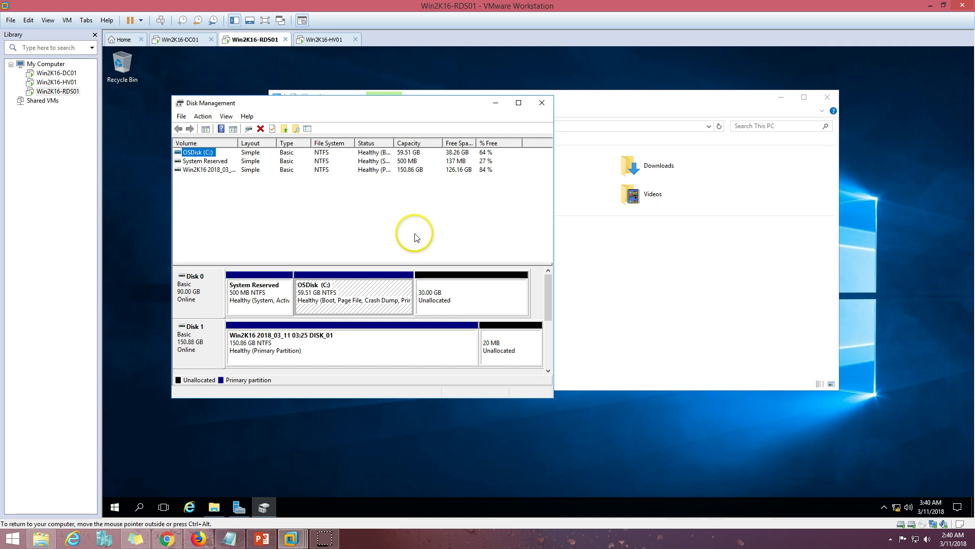
{"action": "right_click", "coordinate": [354, 306]}
{"action": "left_click", "coordinate": [390, 376]}
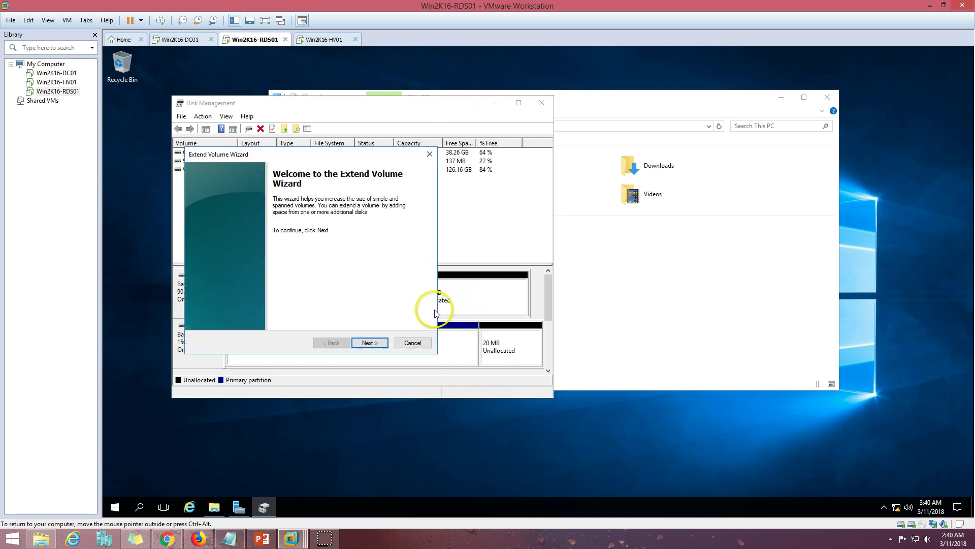
{"action": "left_click", "coordinate": [369, 343]}
{"action": "left_click", "coordinate": [369, 343]}
{"action": "left_click", "coordinate": [369, 344]}
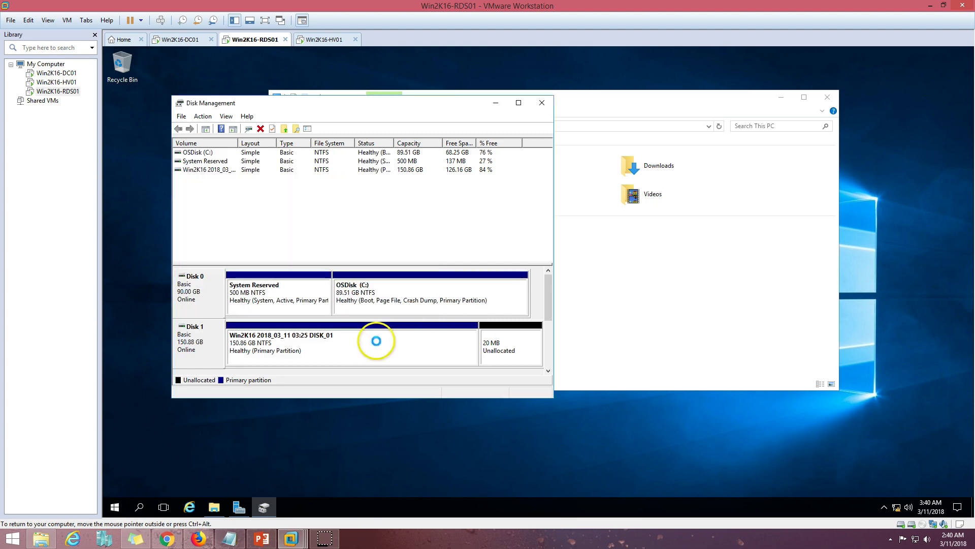
Inspect Disk 0's partition layout in the maximized Disk Management window, close it, and refresh This PC to check the C: drive's capacity
{"action": "left_click", "coordinate": [519, 103]}
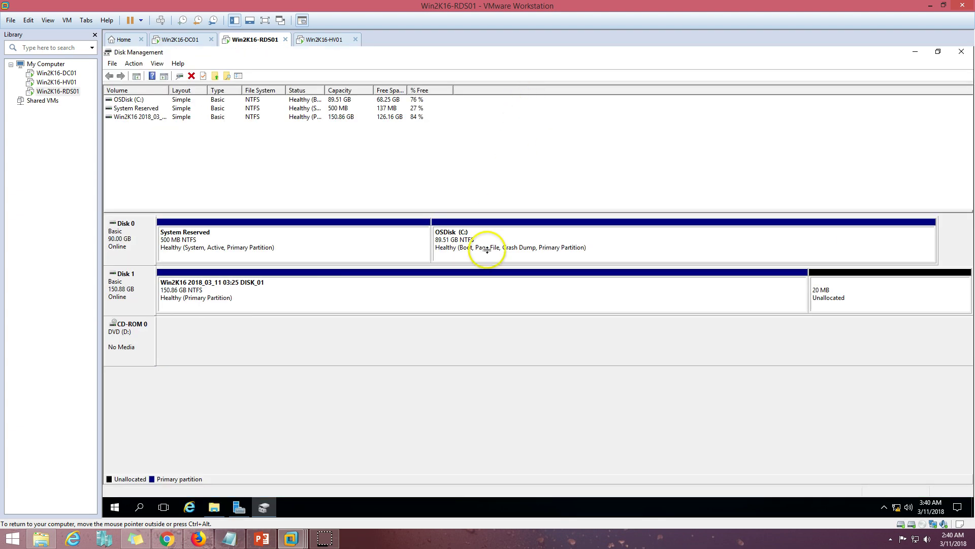
{"action": "left_click", "coordinate": [516, 254]}
{"action": "left_click", "coordinate": [960, 51]}
{"action": "right_click", "coordinate": [600, 269]}
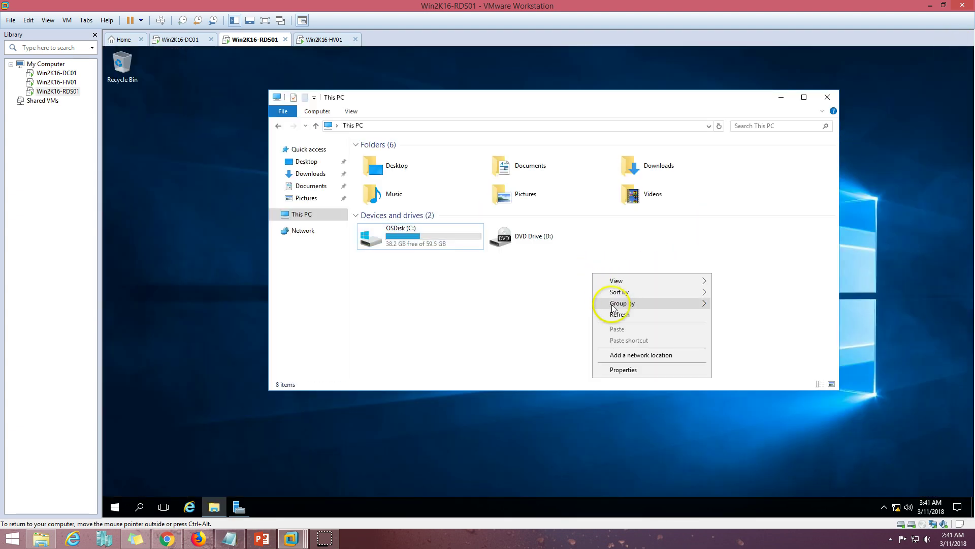
{"action": "left_click", "coordinate": [621, 317]}
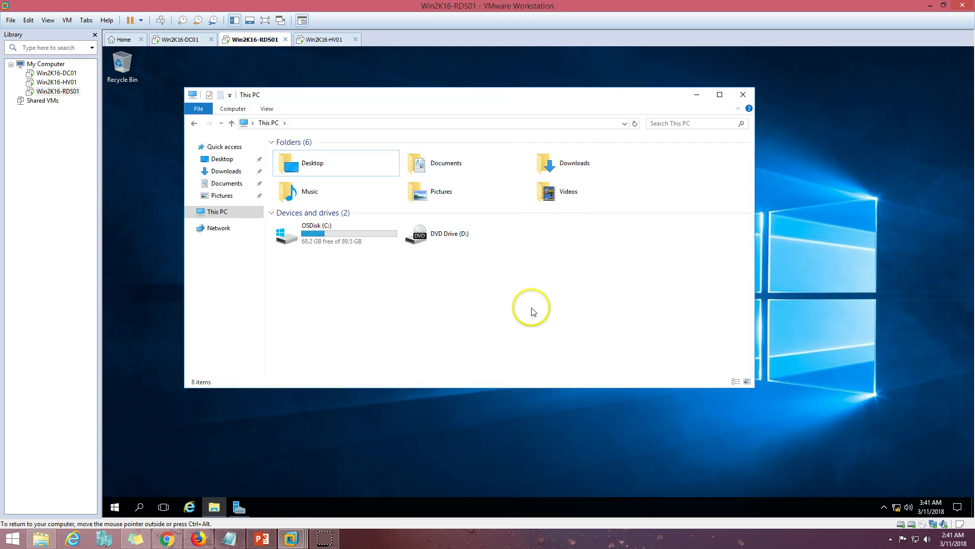
Switch to the PowerPoint slide show and advance to the closing slide
{"action": "left_click", "coordinate": [262, 539]}
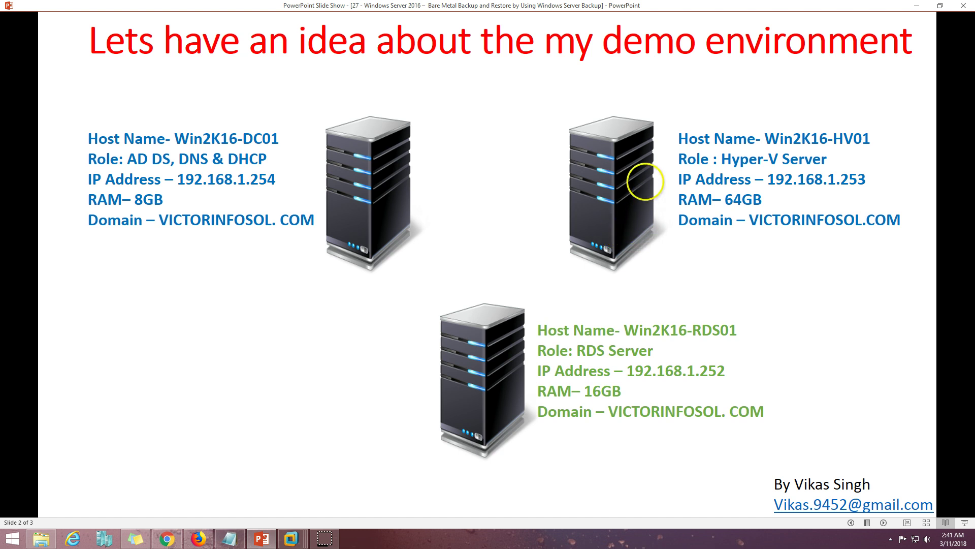
{"action": "left_click", "coordinate": [884, 522]}
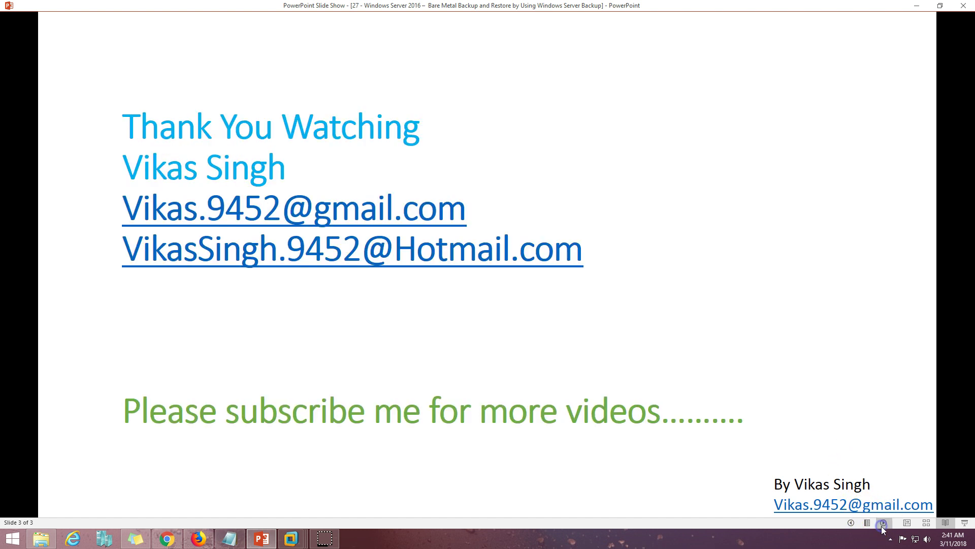